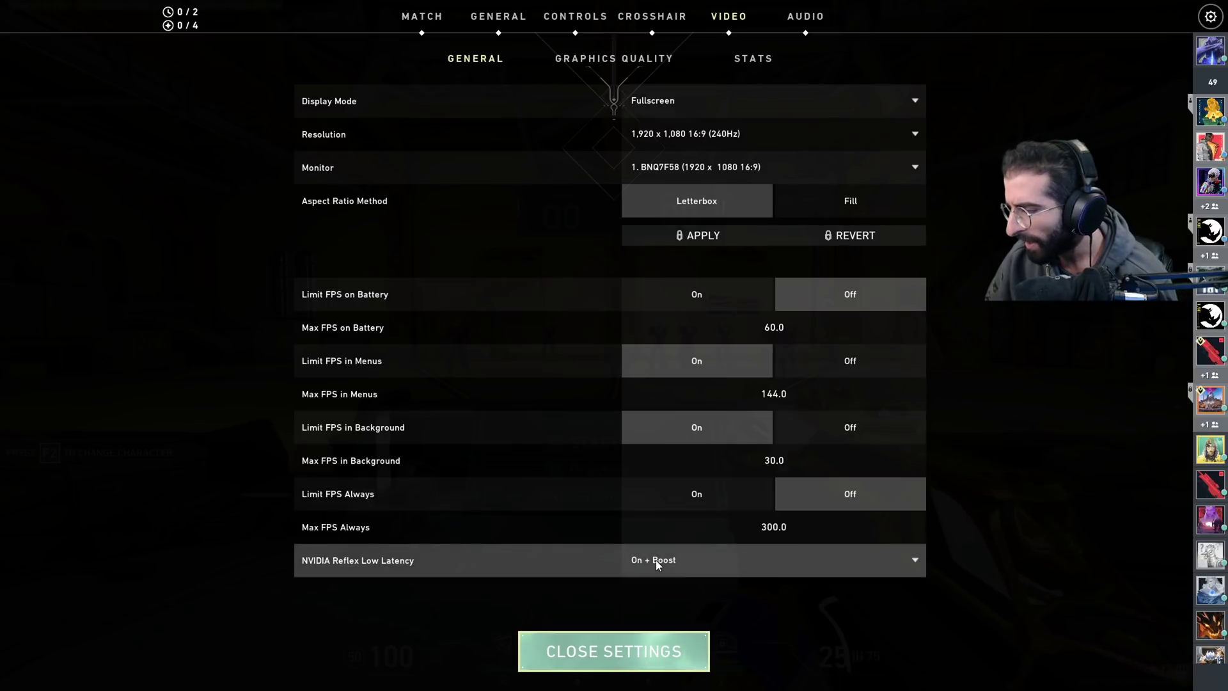
# Review the NVIDIA Reflex Low Latency options in VALORANT's general video settings.
pyautogui.click(659, 561)
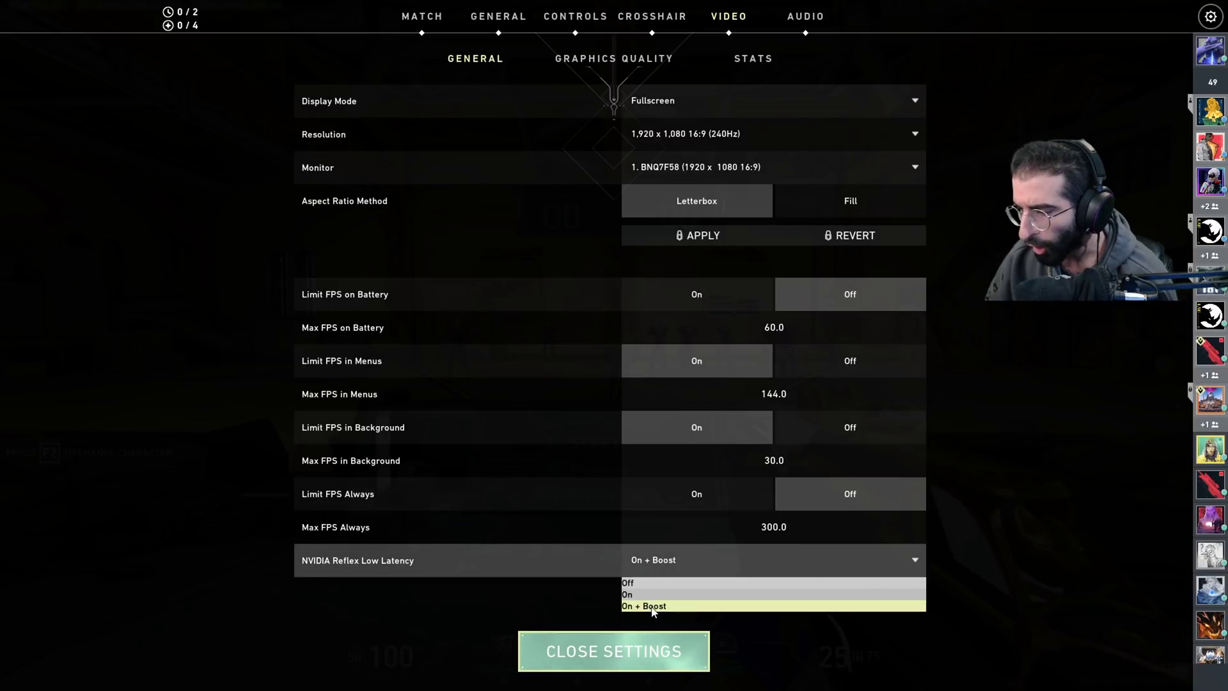
pyautogui.moveTo(374, 567)
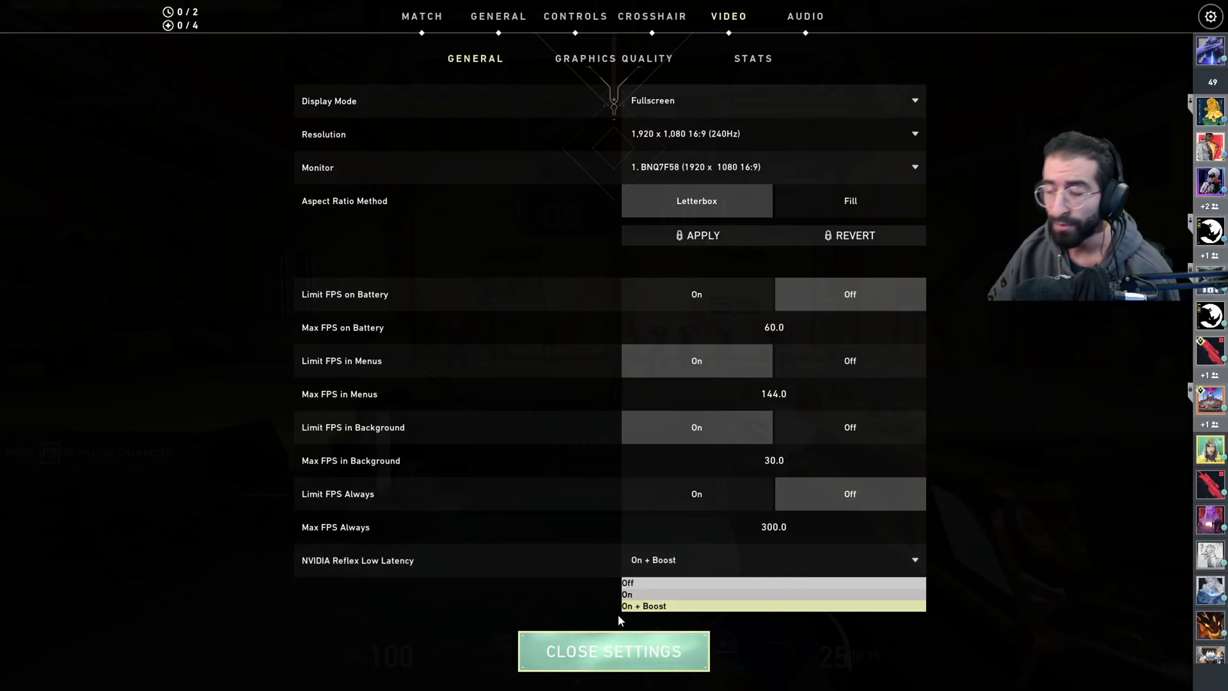
pyautogui.click(544, 594)
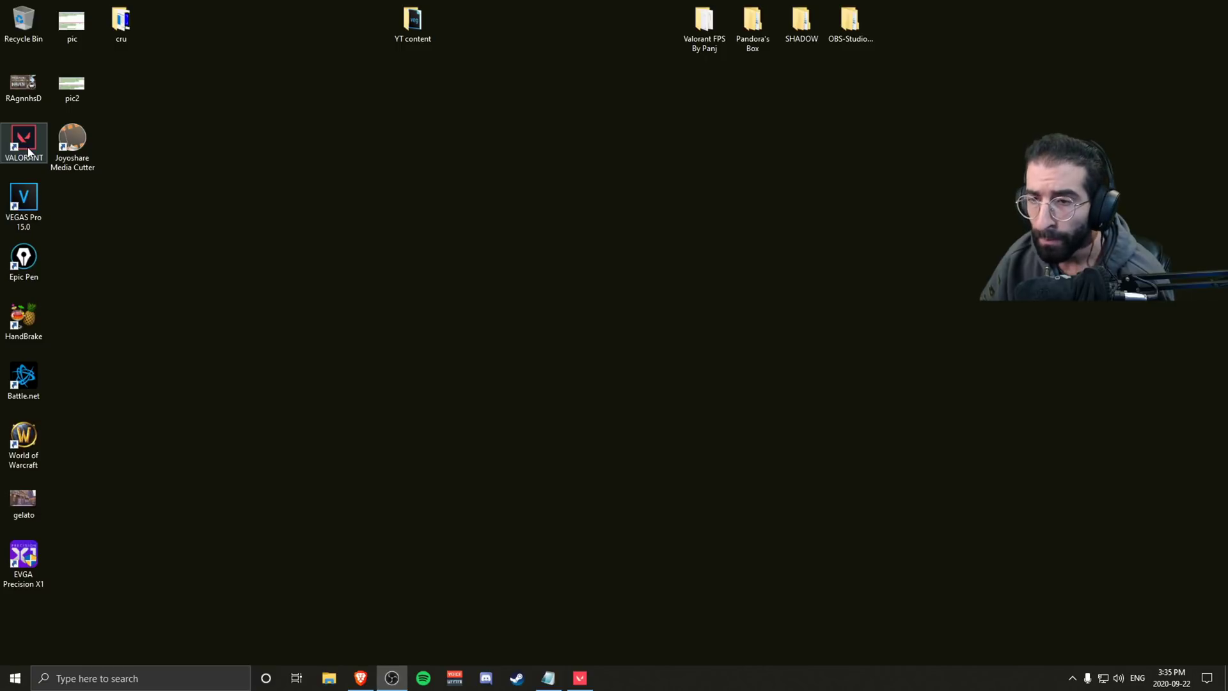
# Check the compatibility and high DPI scaling settings of the VALORANT desktop shortcut, and accept them.
pyautogui.rightClick(28, 151)
pyautogui.click(98, 432)
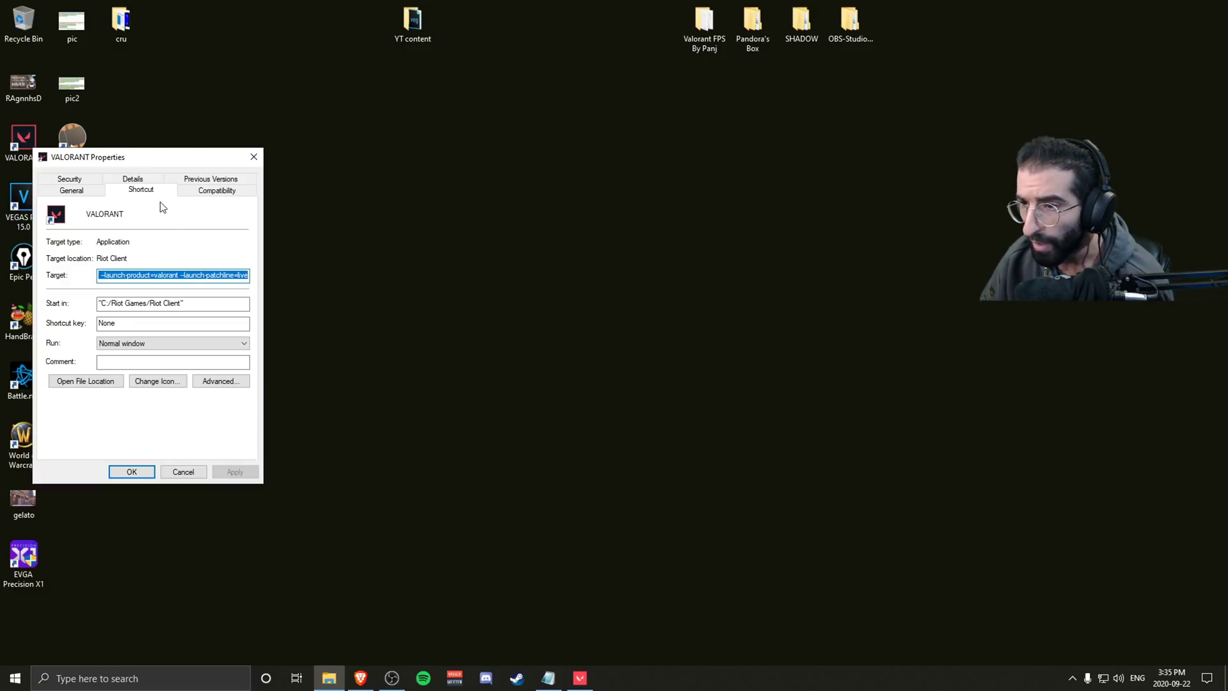
pyautogui.click(210, 190)
pyautogui.moveTo(174, 155); pyautogui.dragTo(432, 160)
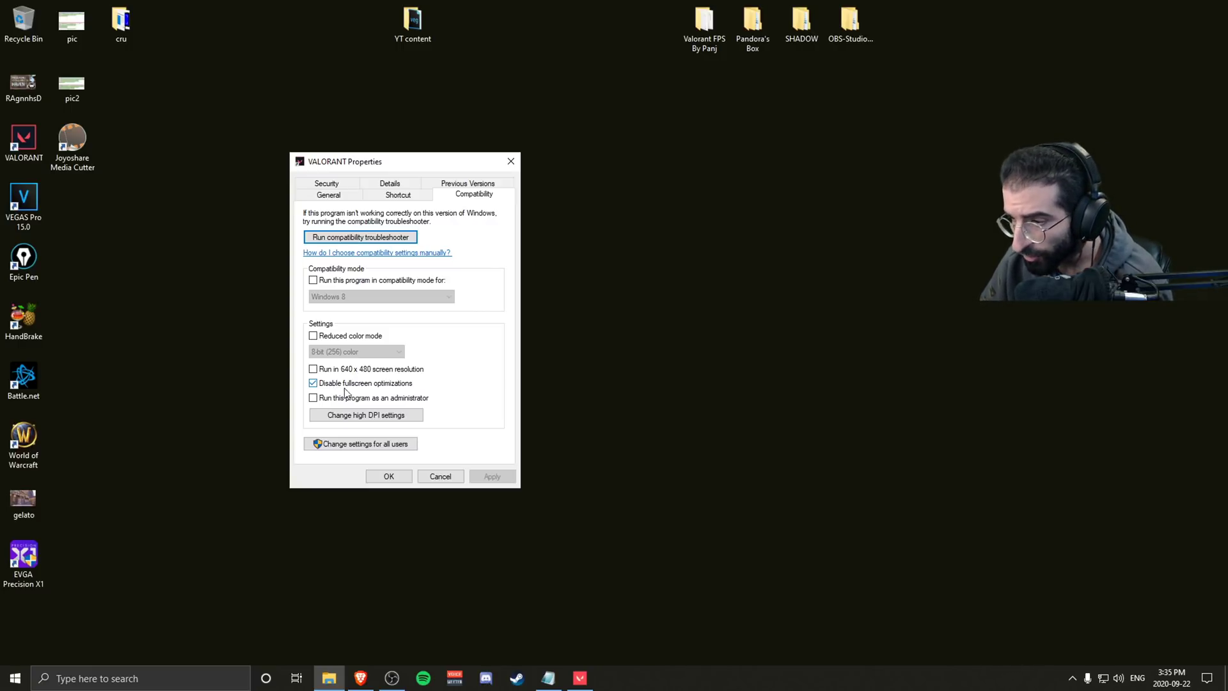
pyautogui.click(410, 421)
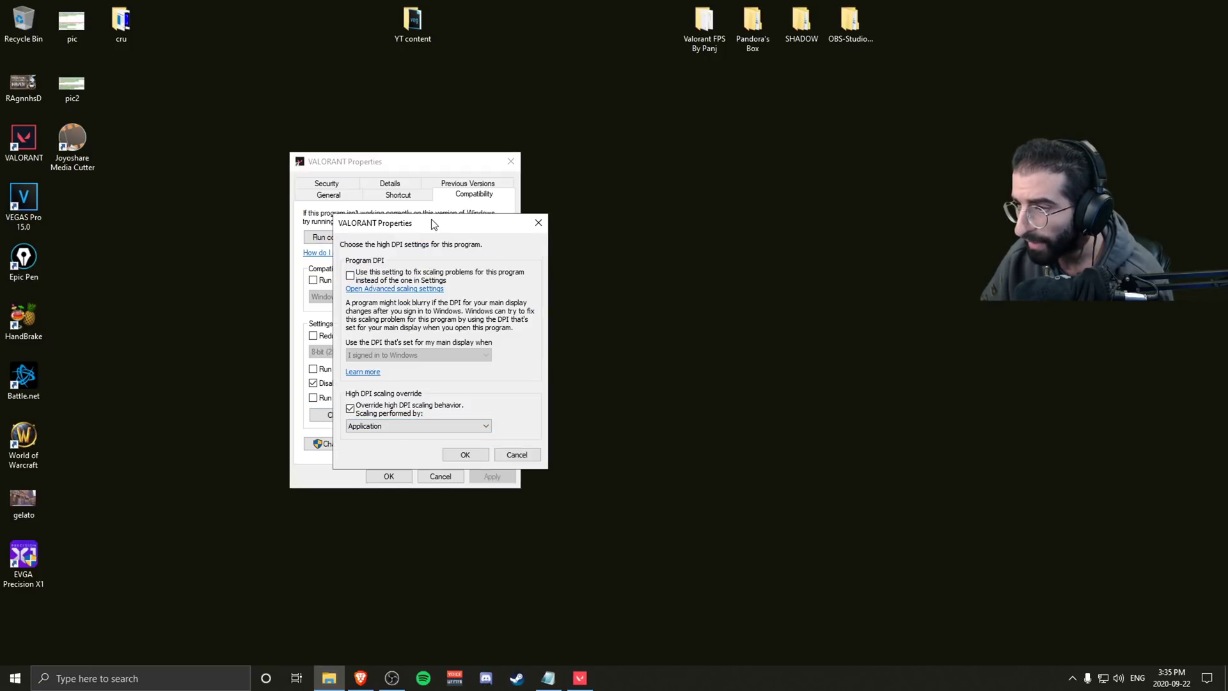
pyautogui.moveTo(424, 227); pyautogui.dragTo(610, 216)
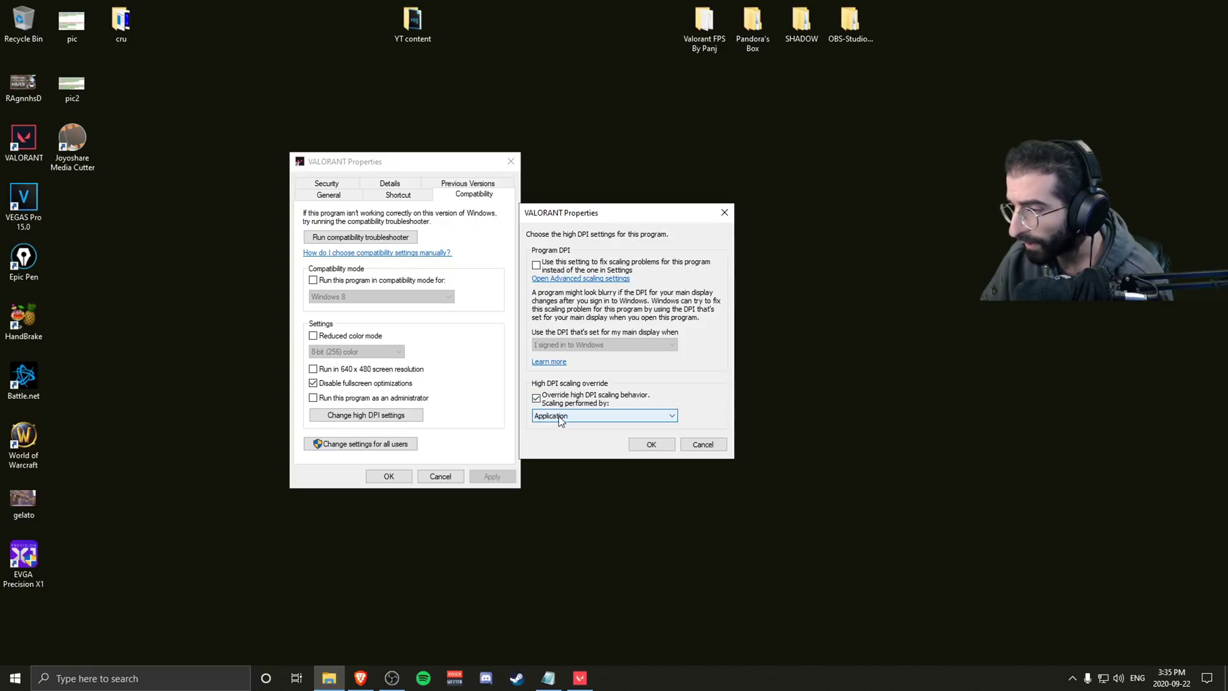
pyautogui.click(647, 444)
pyautogui.click(389, 475)
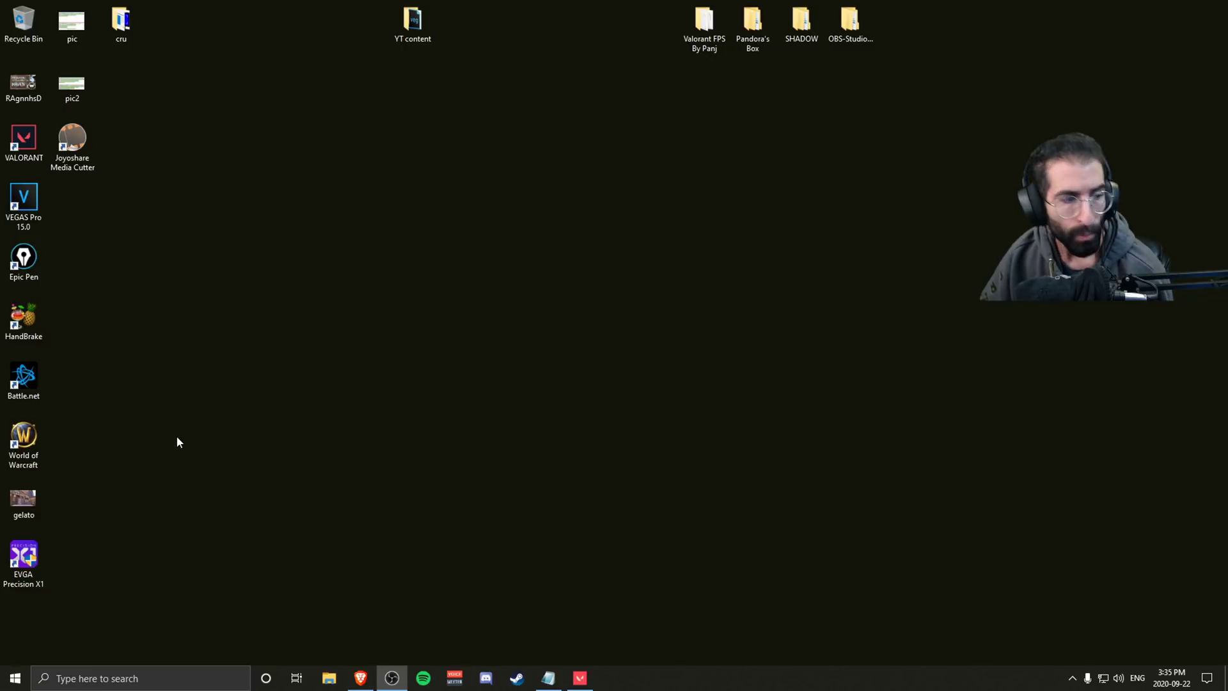
# Review all global 3D settings in the NVIDIA Control Panel, and close it.
pyautogui.rightClick(500, 314)
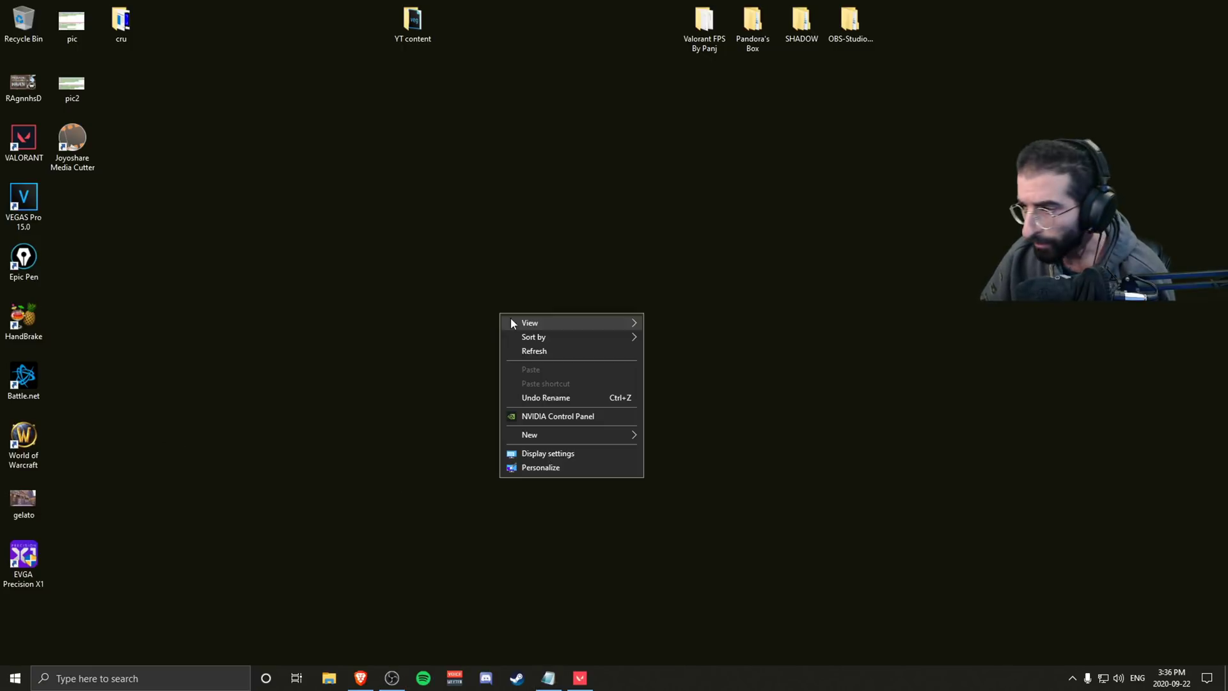
pyautogui.click(570, 417)
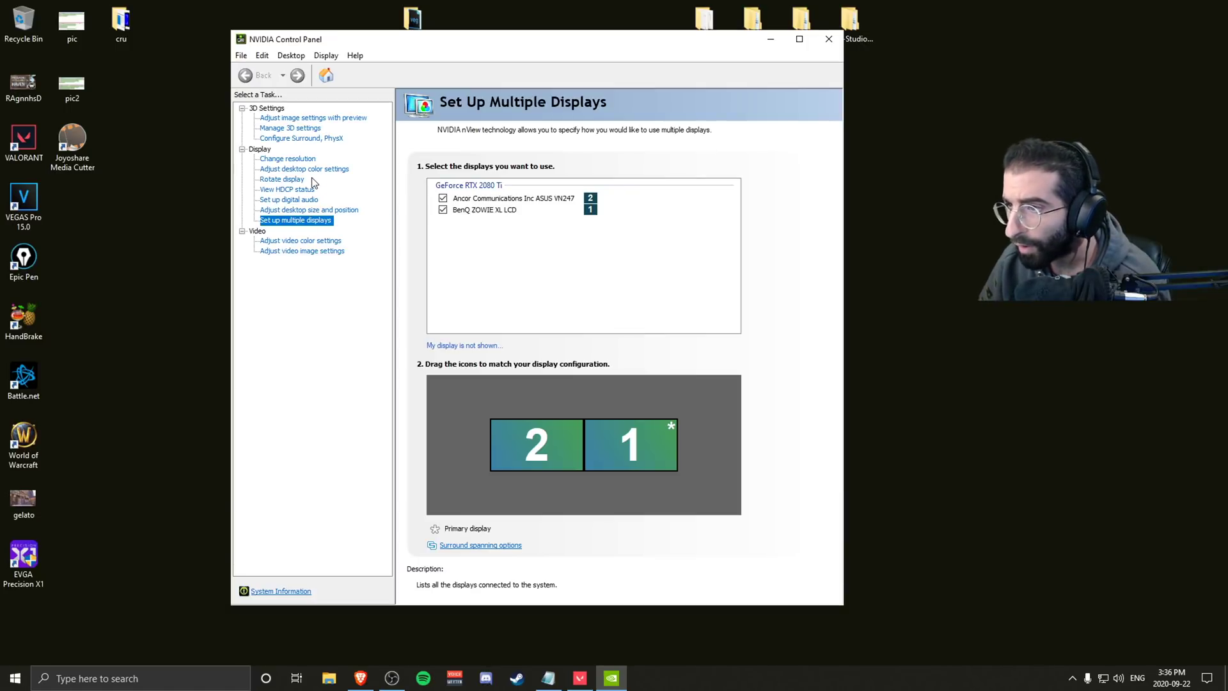
pyautogui.click(299, 130)
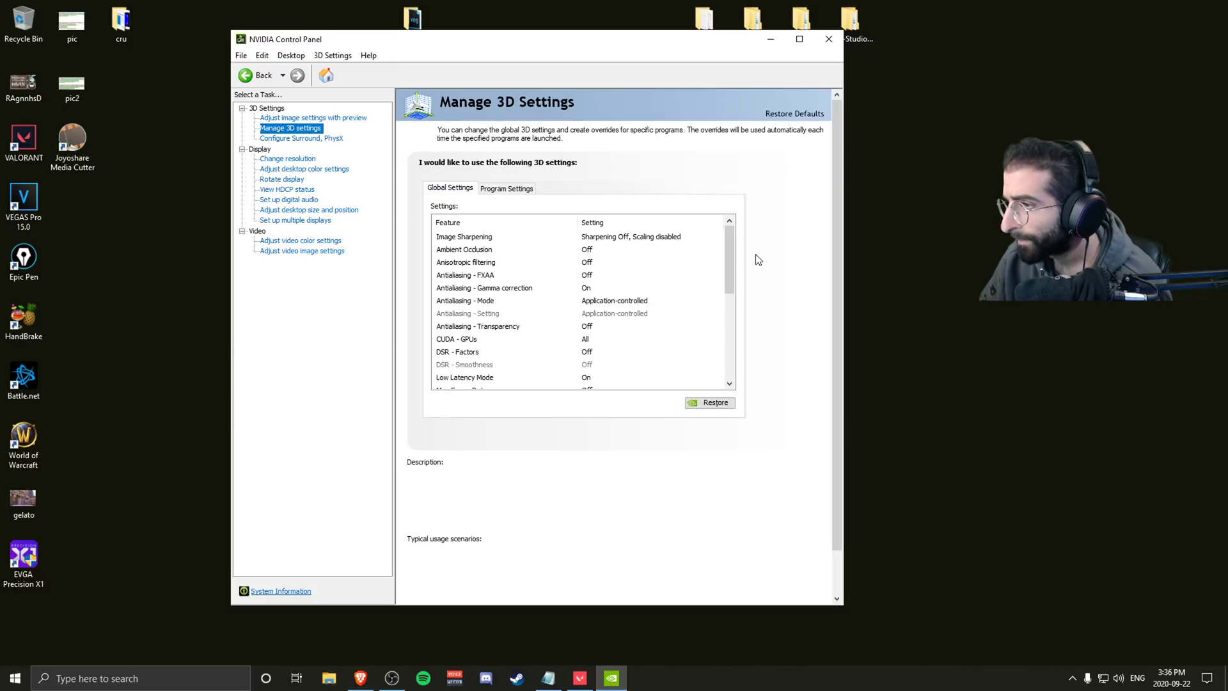
pyautogui.moveTo(728, 245); pyautogui.dragTo(730, 287)
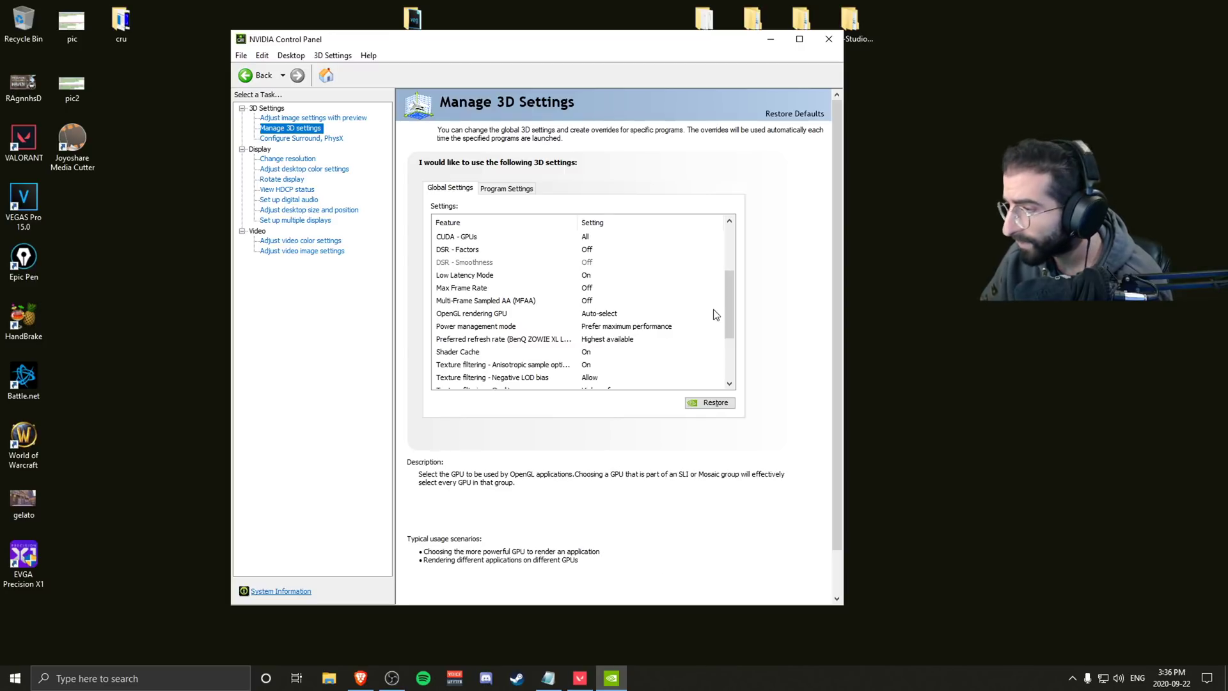
pyautogui.moveTo(727, 292); pyautogui.dragTo(733, 351)
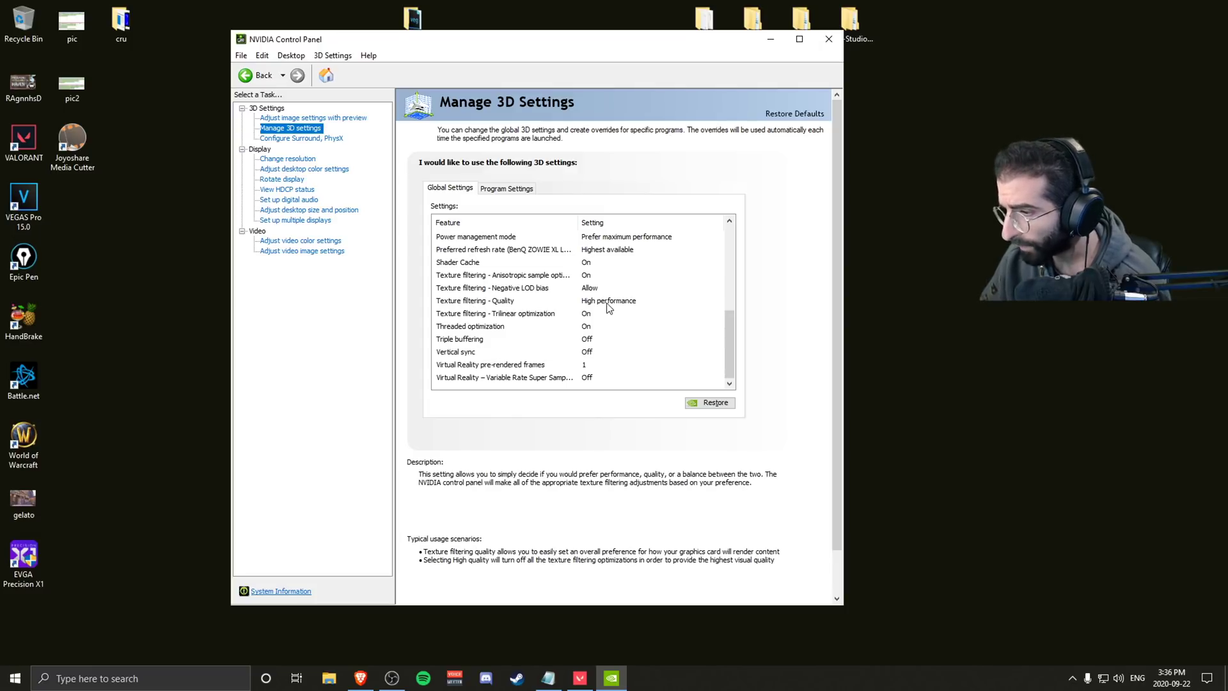
pyautogui.moveTo(727, 335); pyautogui.dragTo(727, 240)
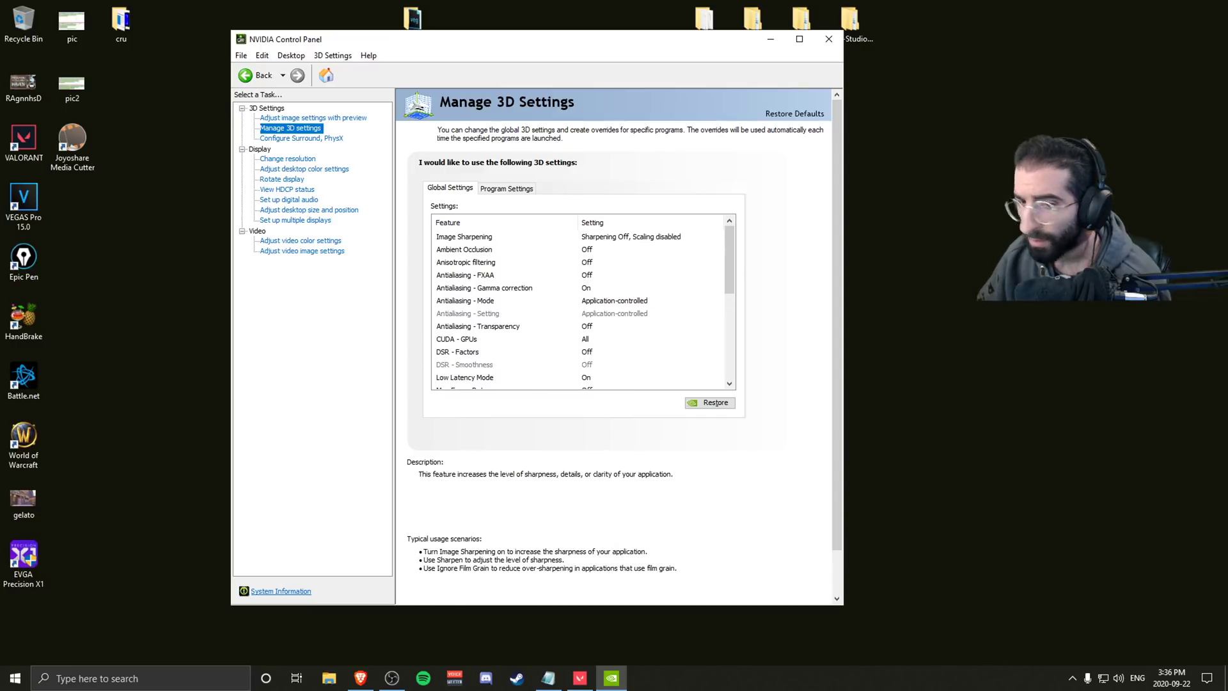
pyautogui.hotkey('alt', 'Tab')
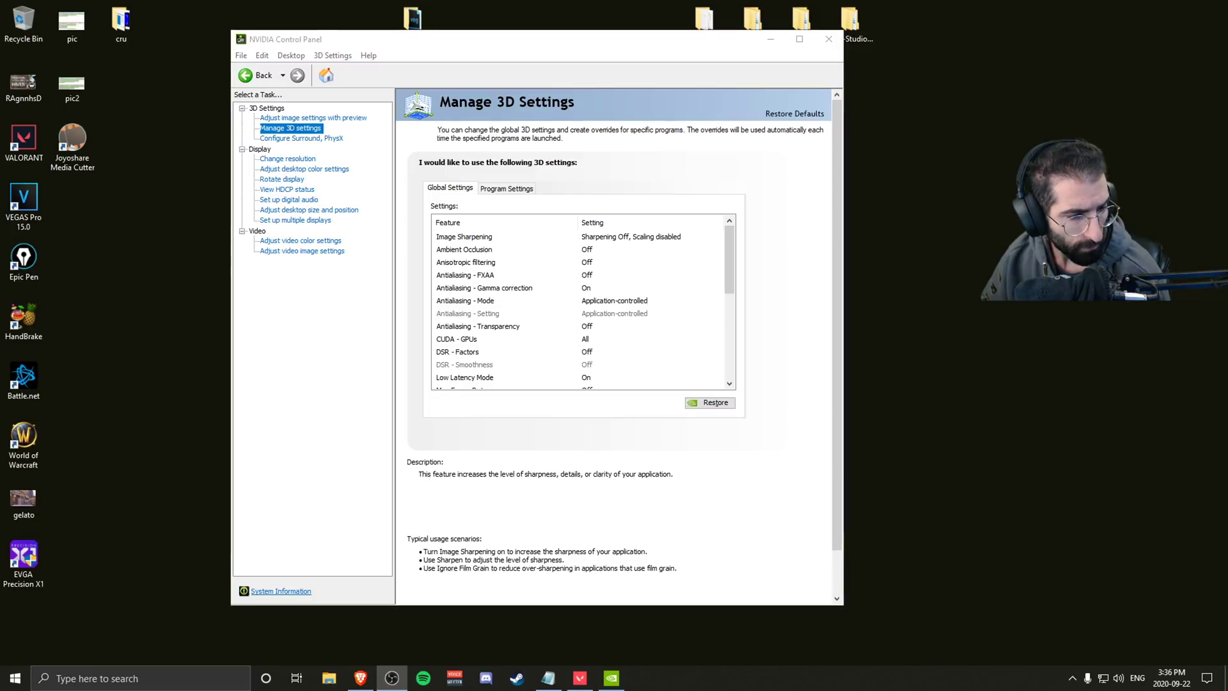
pyautogui.moveTo(727, 243); pyautogui.dragTo(733, 332)
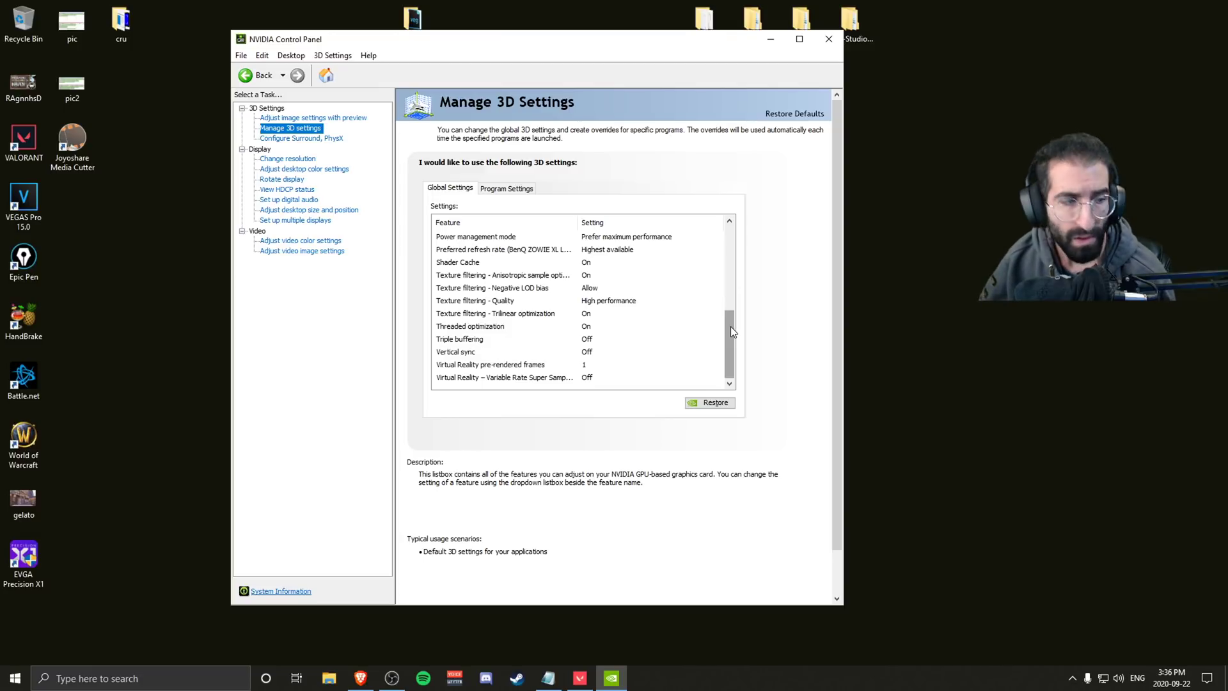
pyautogui.hotkey('alt', 'F4')
# Search Windows for the Game Mode settings, check the Game Mode switch, and close Settings.
pyautogui.click(140, 678)
pyautogui.write('game')
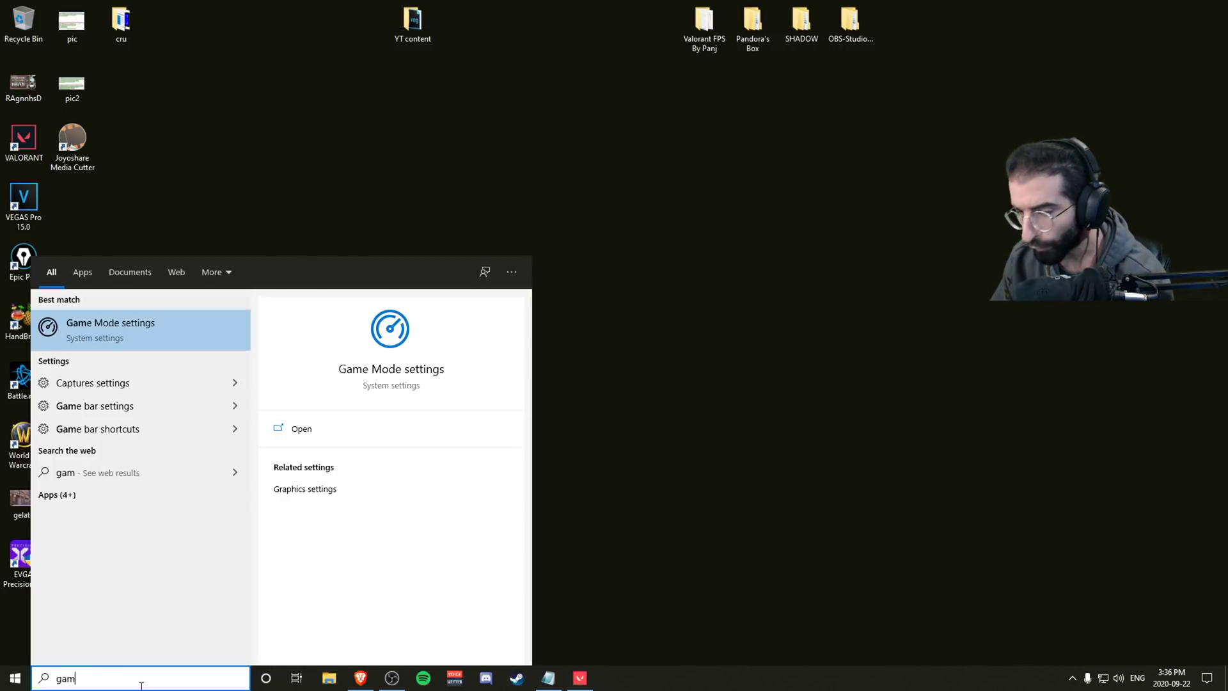
pyautogui.click(148, 324)
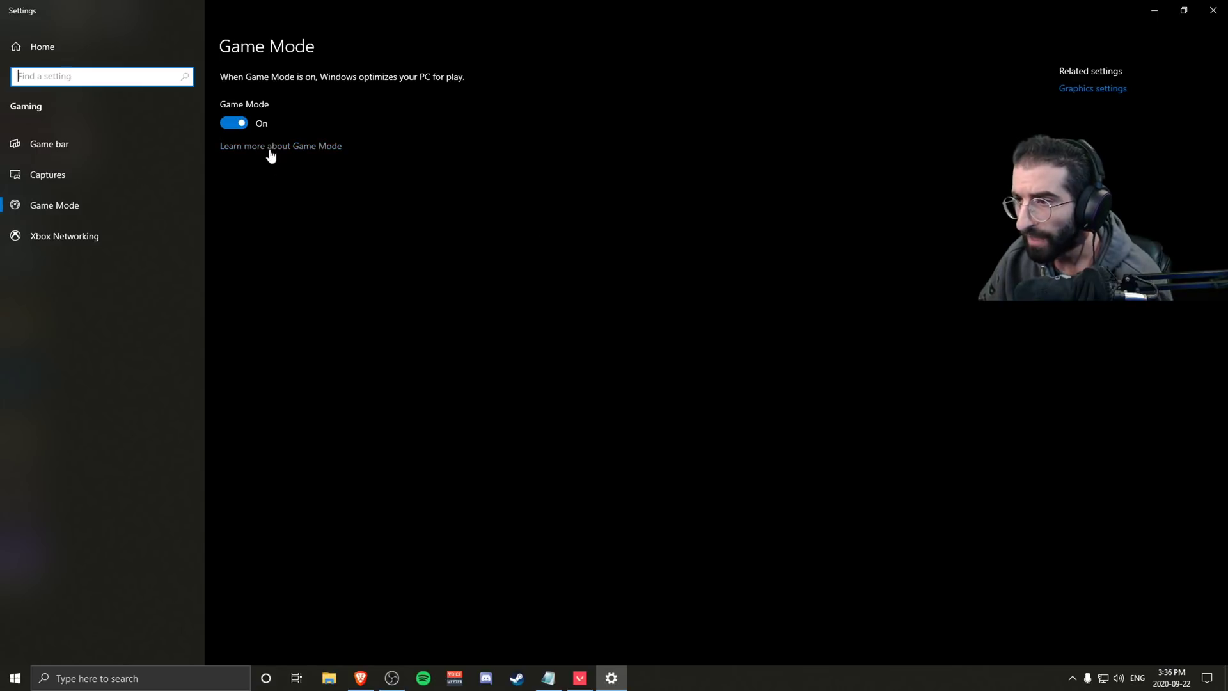
pyautogui.hotkey('alt', 'Tab')
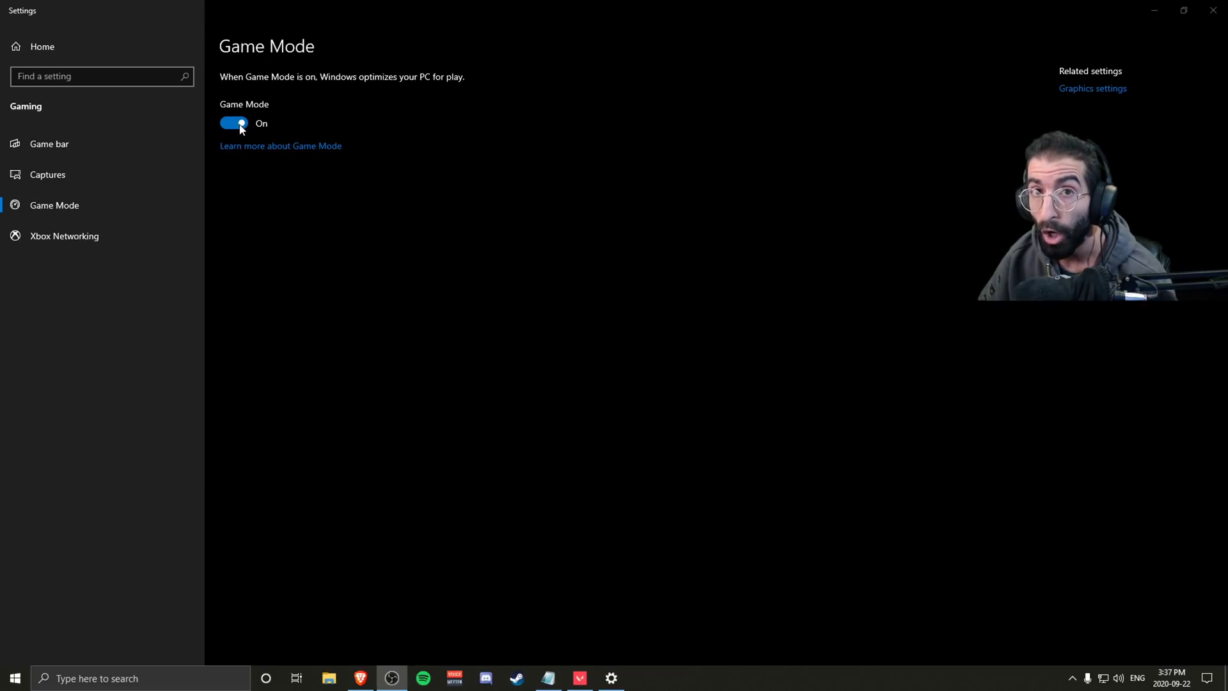
pyautogui.click(1214, 10)
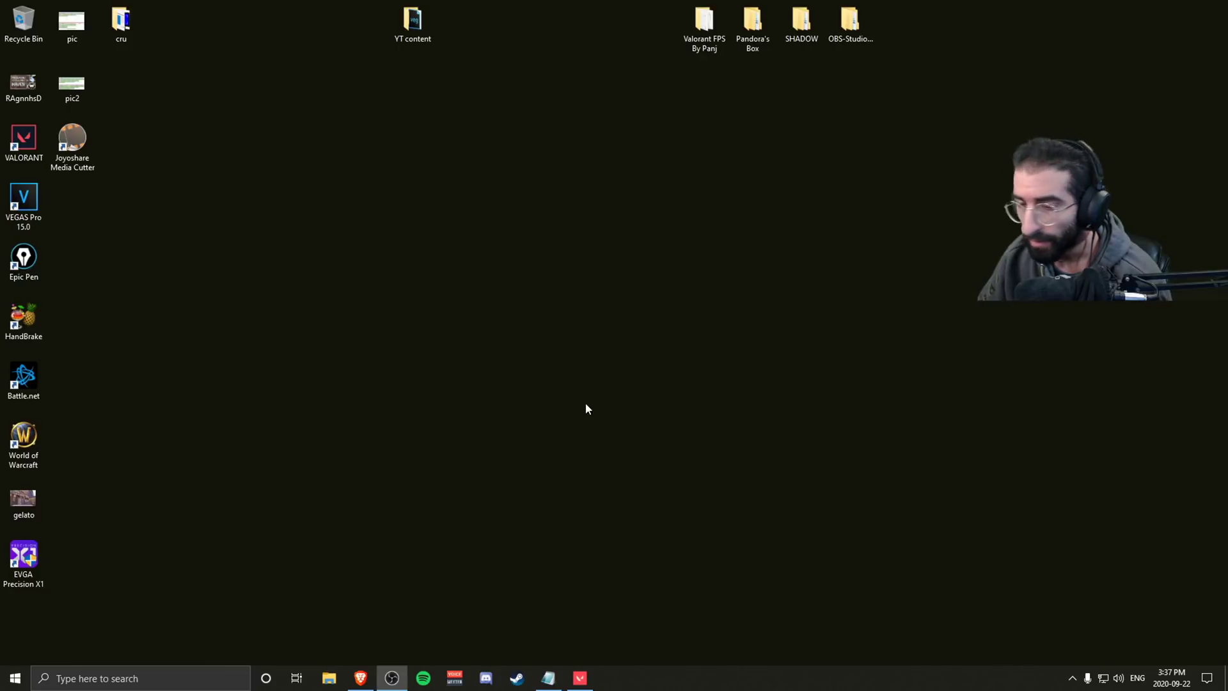
# Search Windows for Device Manager, open it, and find the devices listed under System devices.
pyautogui.click(179, 676)
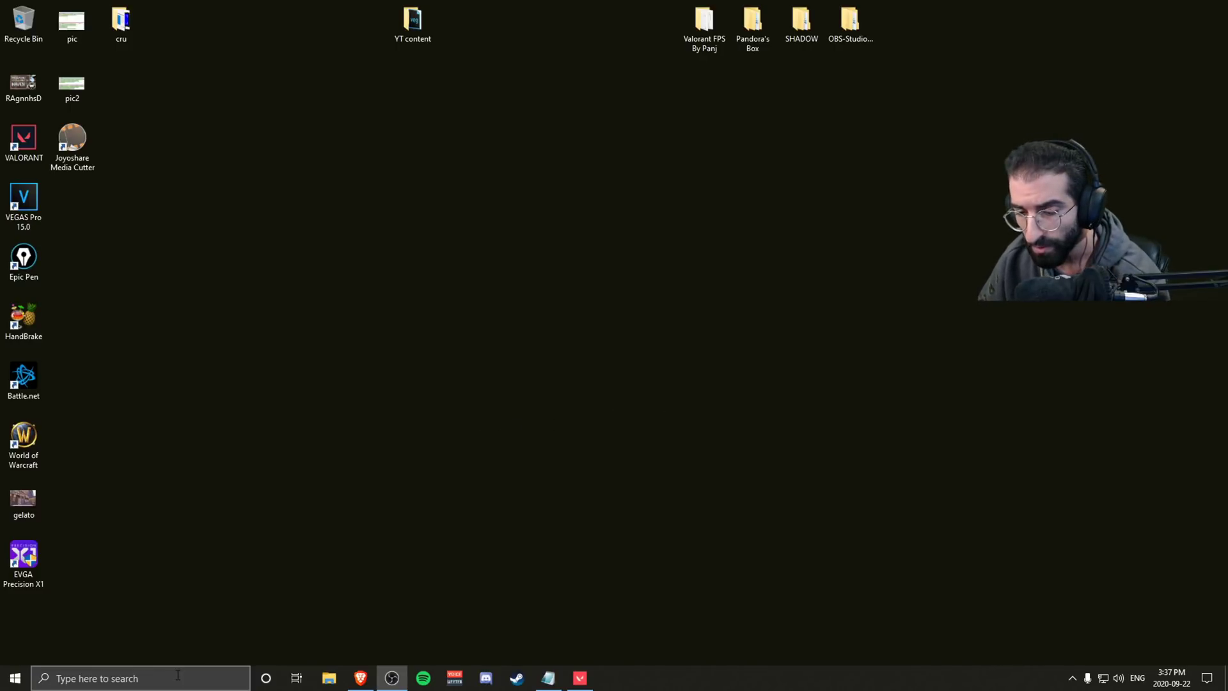
pyautogui.write('device')
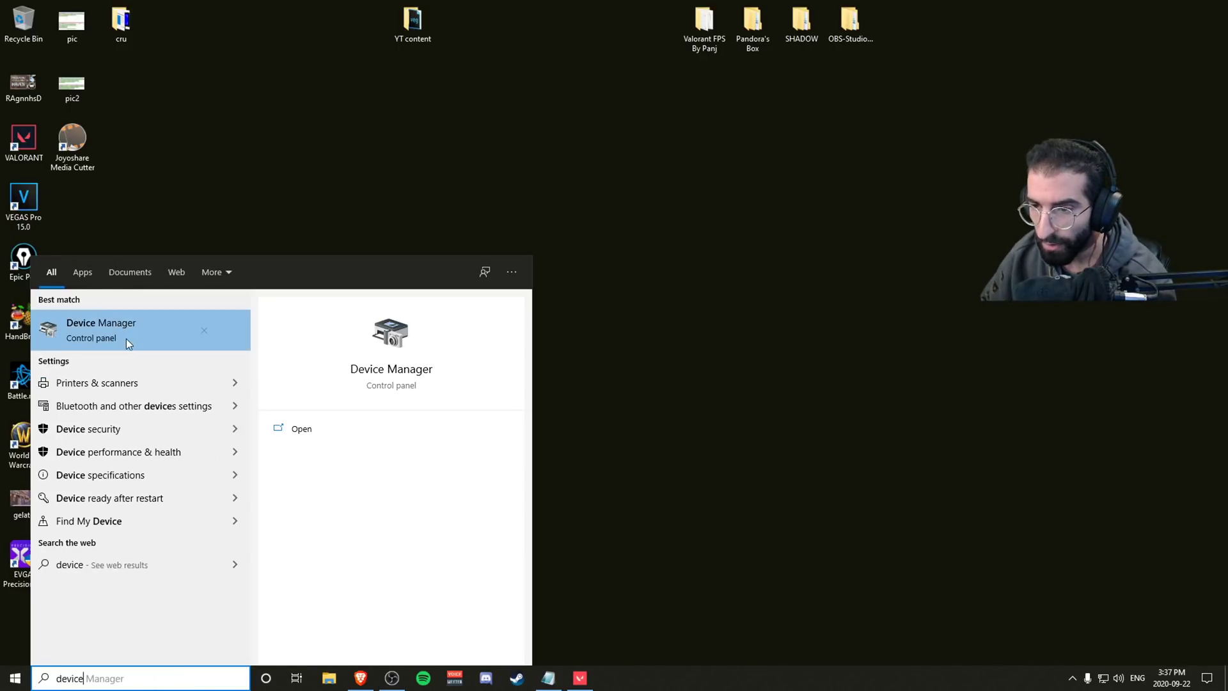
pyautogui.click(126, 336)
pyautogui.moveTo(236, 42); pyautogui.dragTo(453, 100)
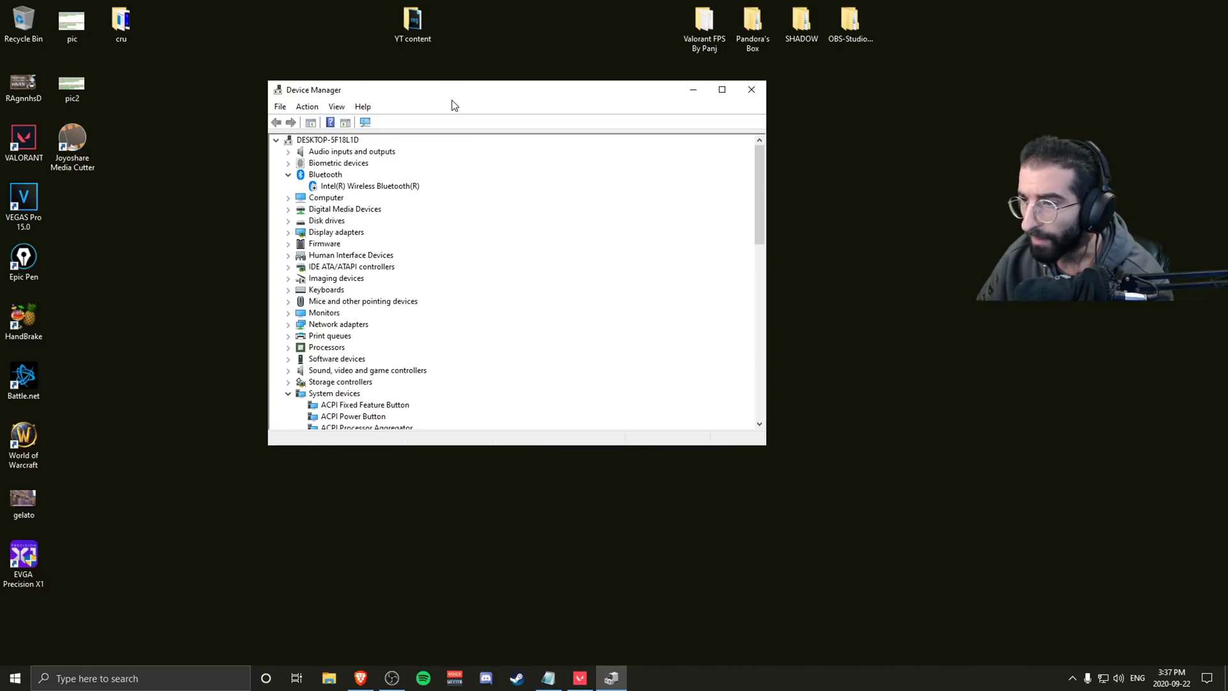
pyautogui.scroll(-3, 354, 320)
pyautogui.click(351, 293)
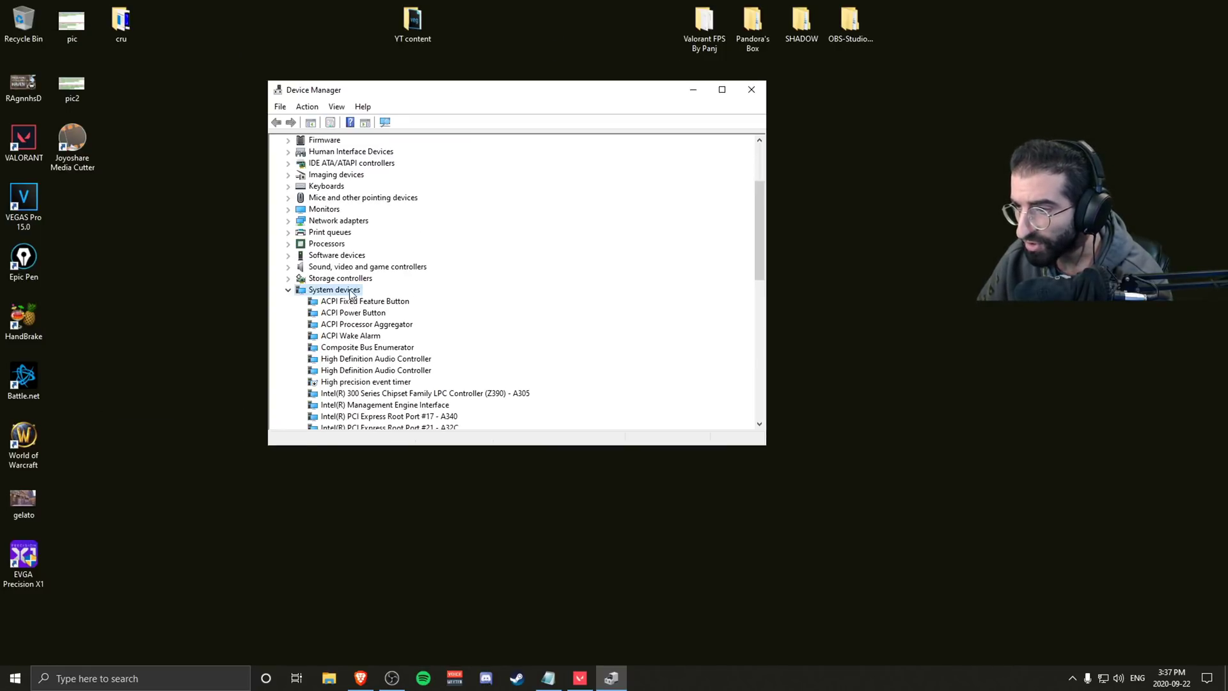
pyautogui.scroll(-2, 354, 294)
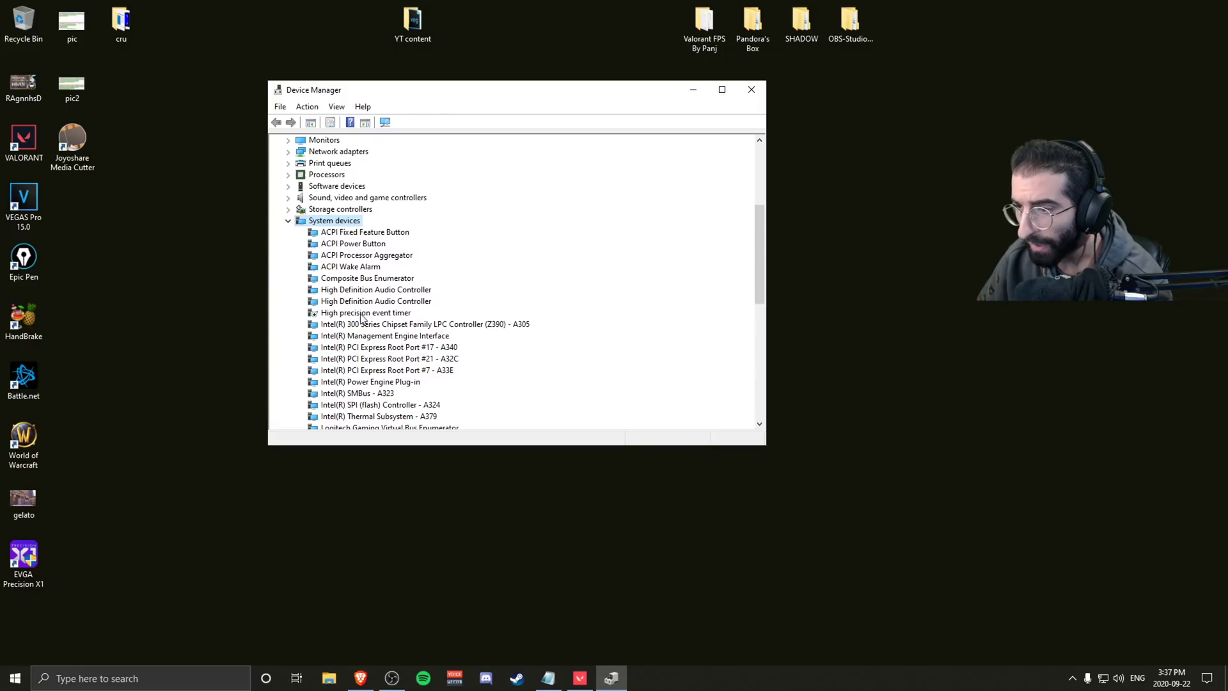
# Check which actions are available for the High precision event timer device, and close Device Manager.
pyautogui.click(362, 315)
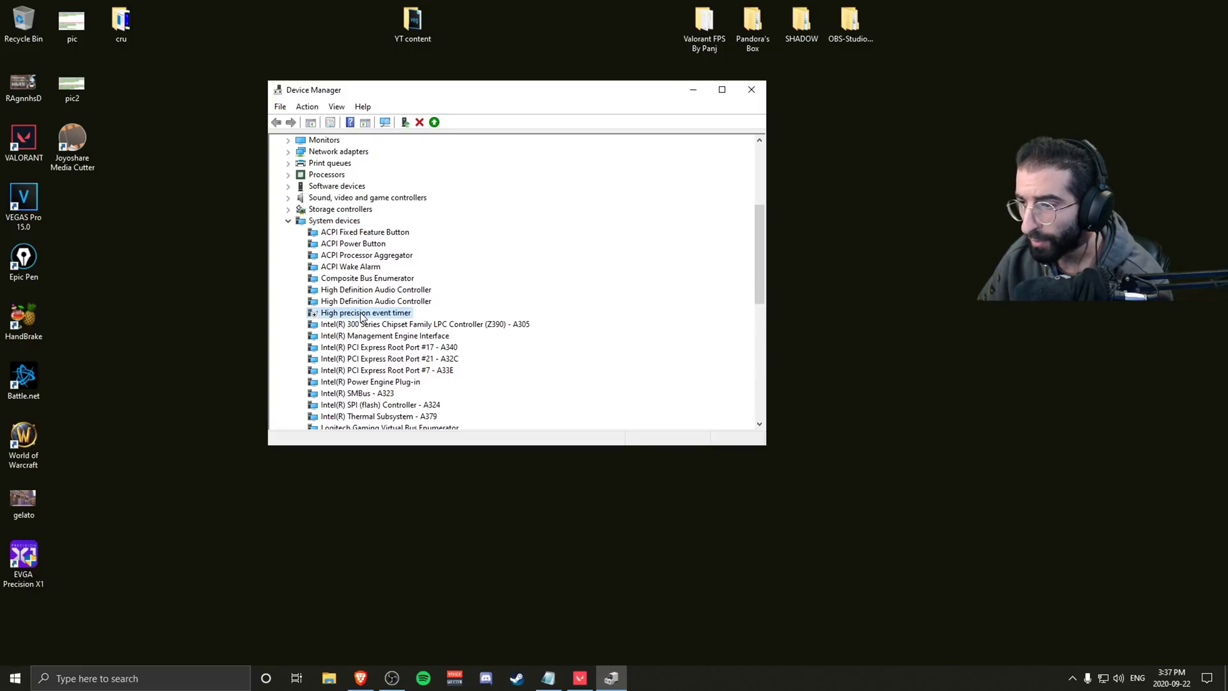
pyautogui.rightClick(362, 316)
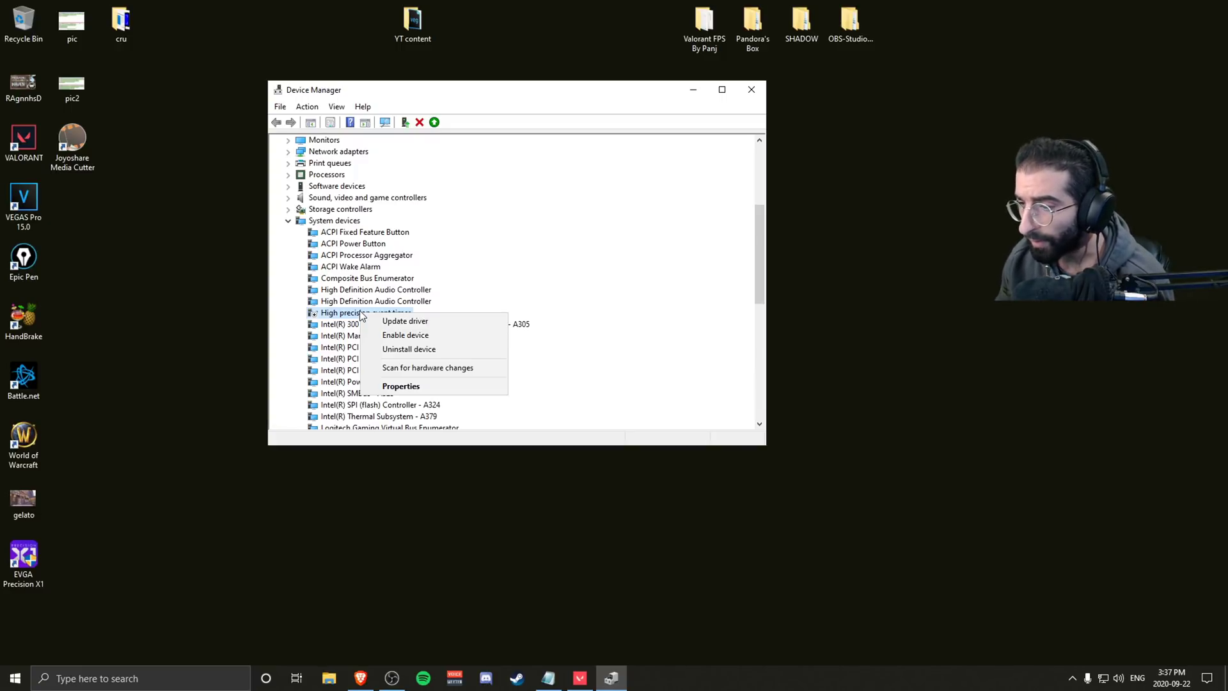
pyautogui.click(337, 313)
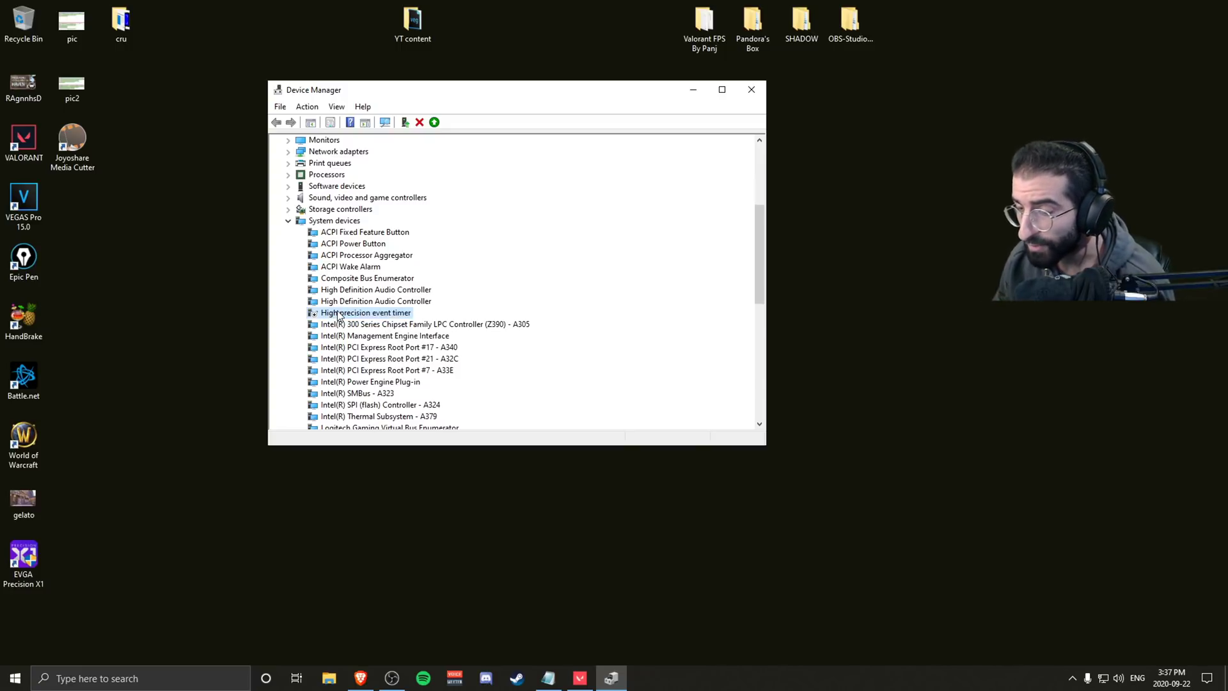
pyautogui.rightClick(350, 314)
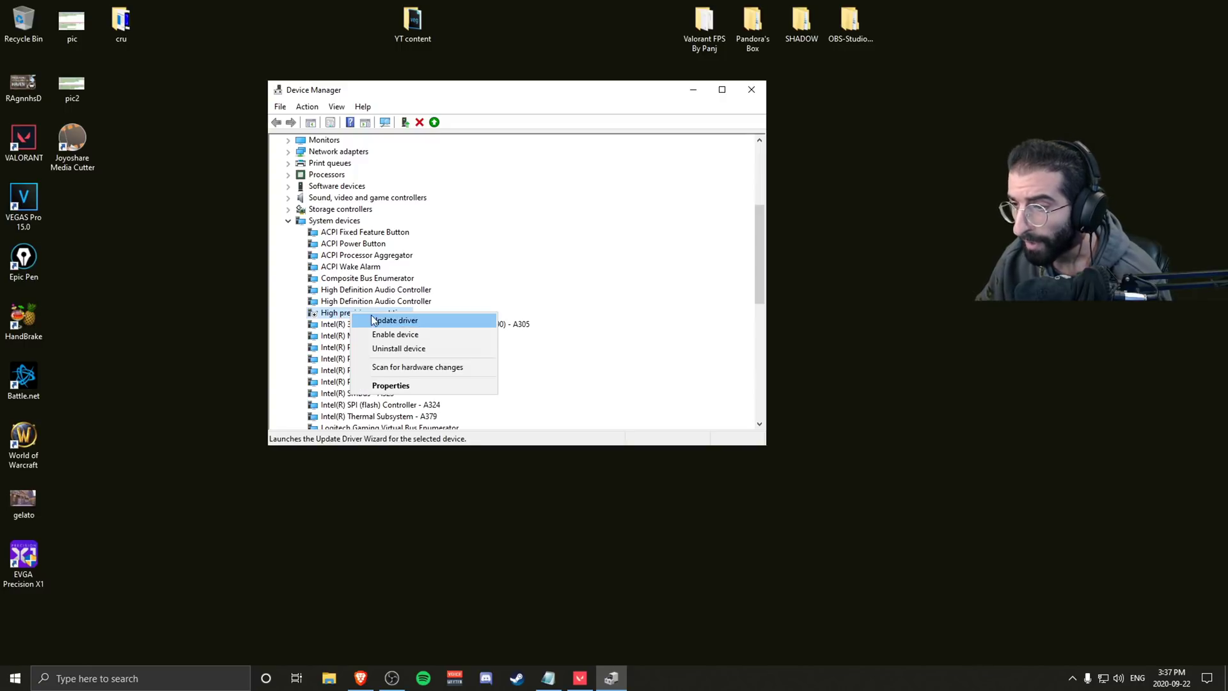
pyautogui.click(331, 318)
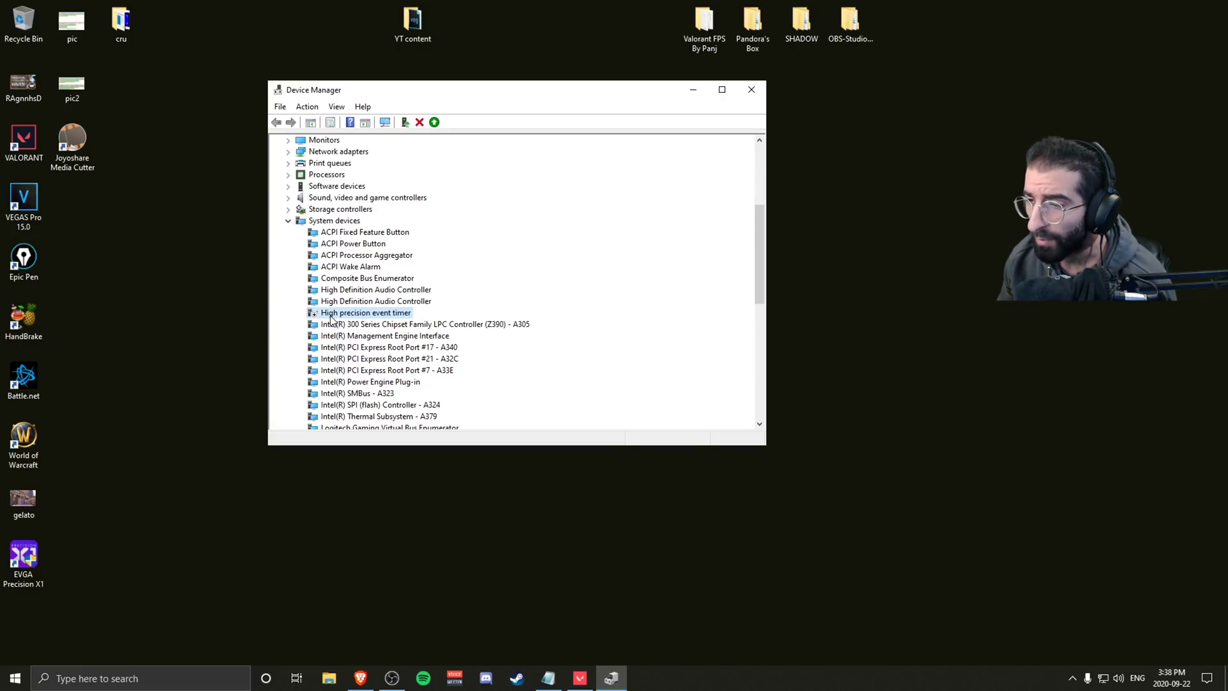
pyautogui.click(752, 90)
# Switch to the FPS FIX Google Drive folder in Brave, look over its two subfolders, and select all four .reg files.
pyautogui.click(360, 678)
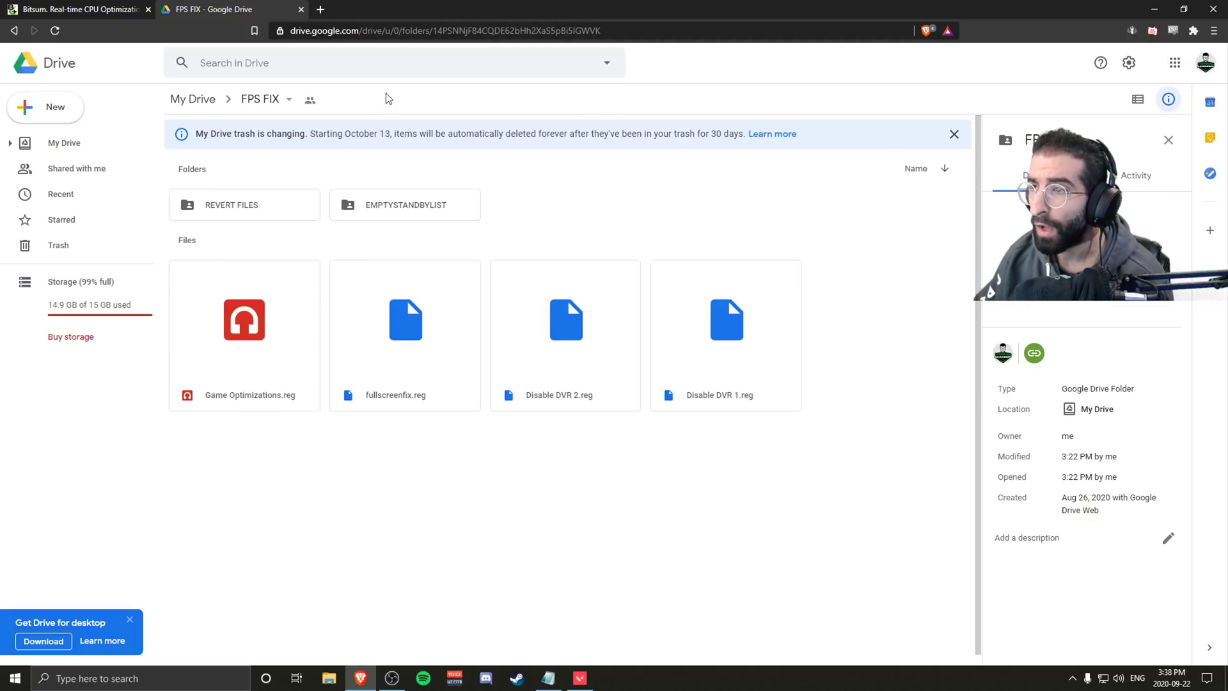
pyautogui.moveTo(863, 517); pyautogui.dragTo(233, 311)
pyautogui.click(376, 461)
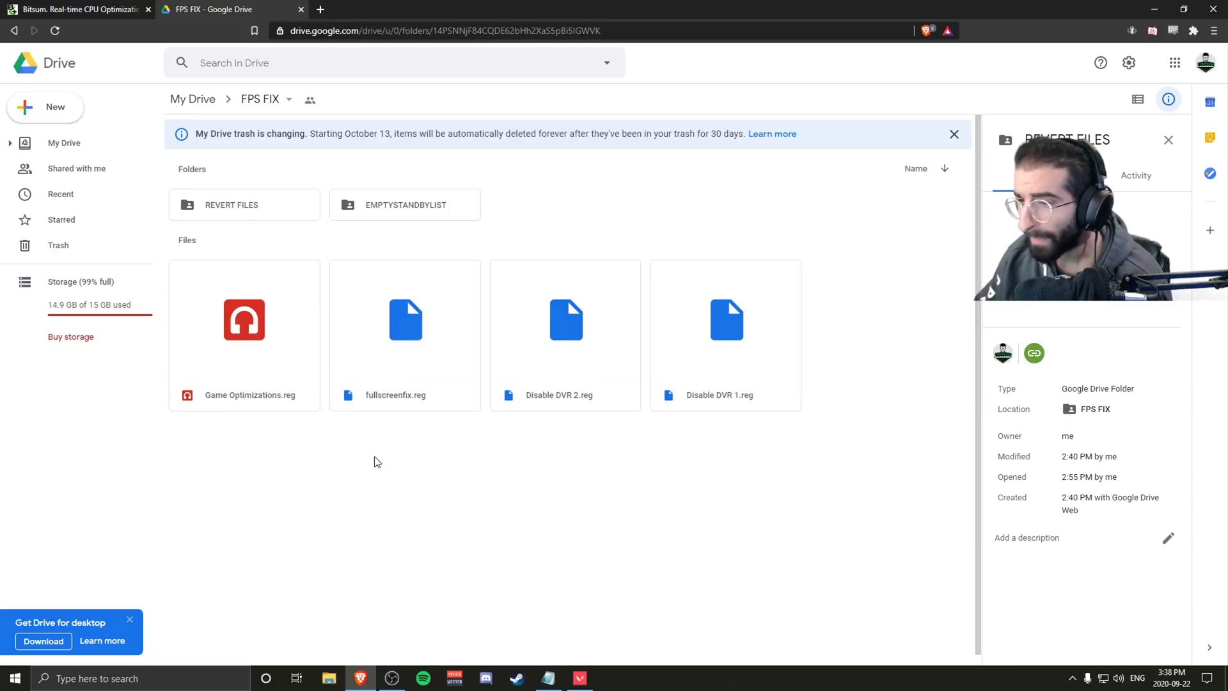
pyautogui.click(392, 211)
pyautogui.click(370, 480)
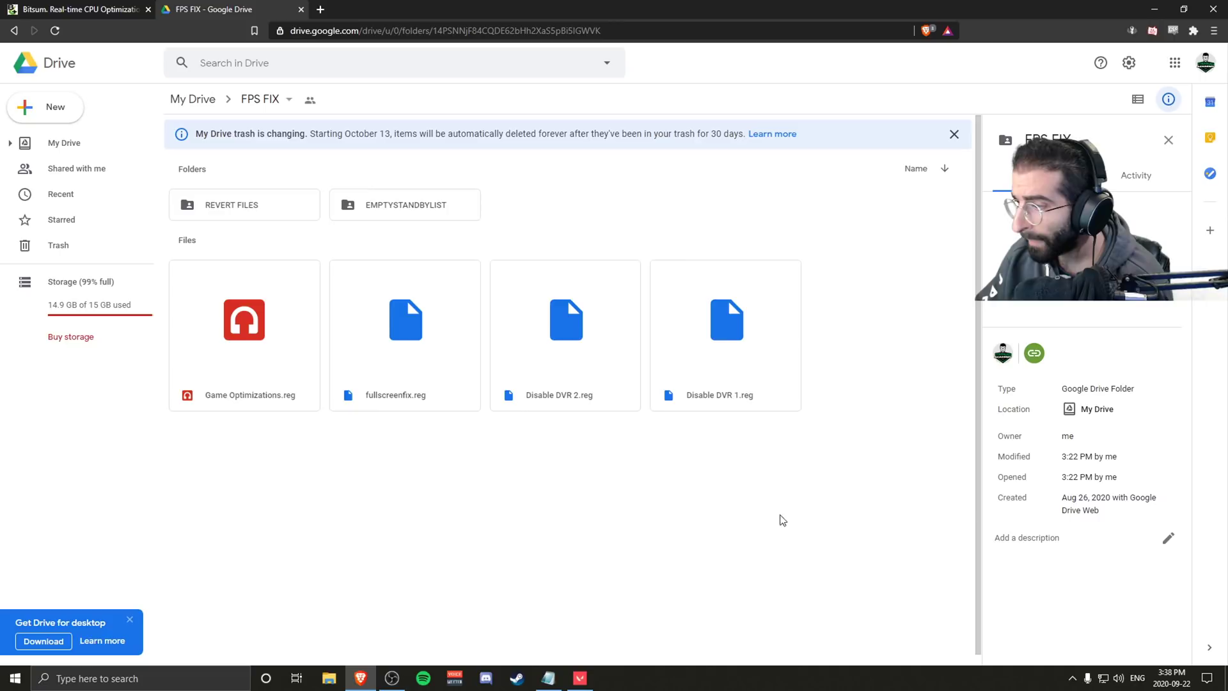
pyautogui.moveTo(826, 528); pyautogui.dragTo(267, 363)
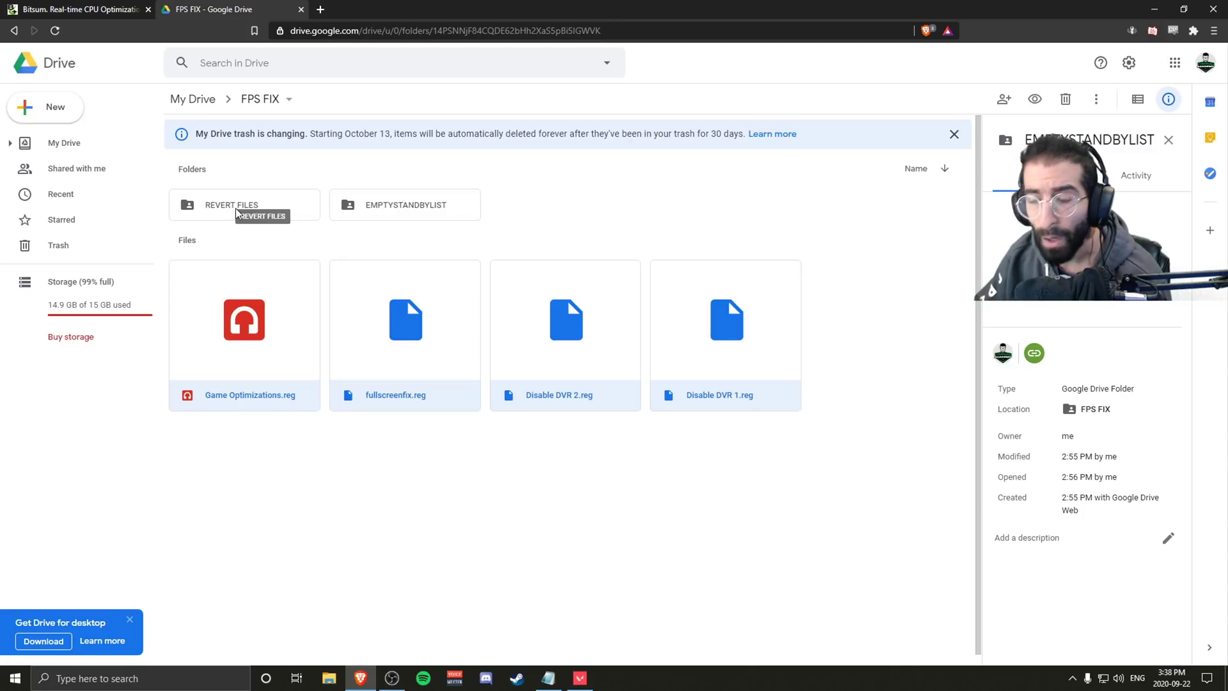
# Look over the individual .reg files in the FPS FIX folder and select all four of them.
pyautogui.click(557, 392)
pyautogui.click(696, 358)
pyautogui.click(587, 354)
pyautogui.click(417, 354)
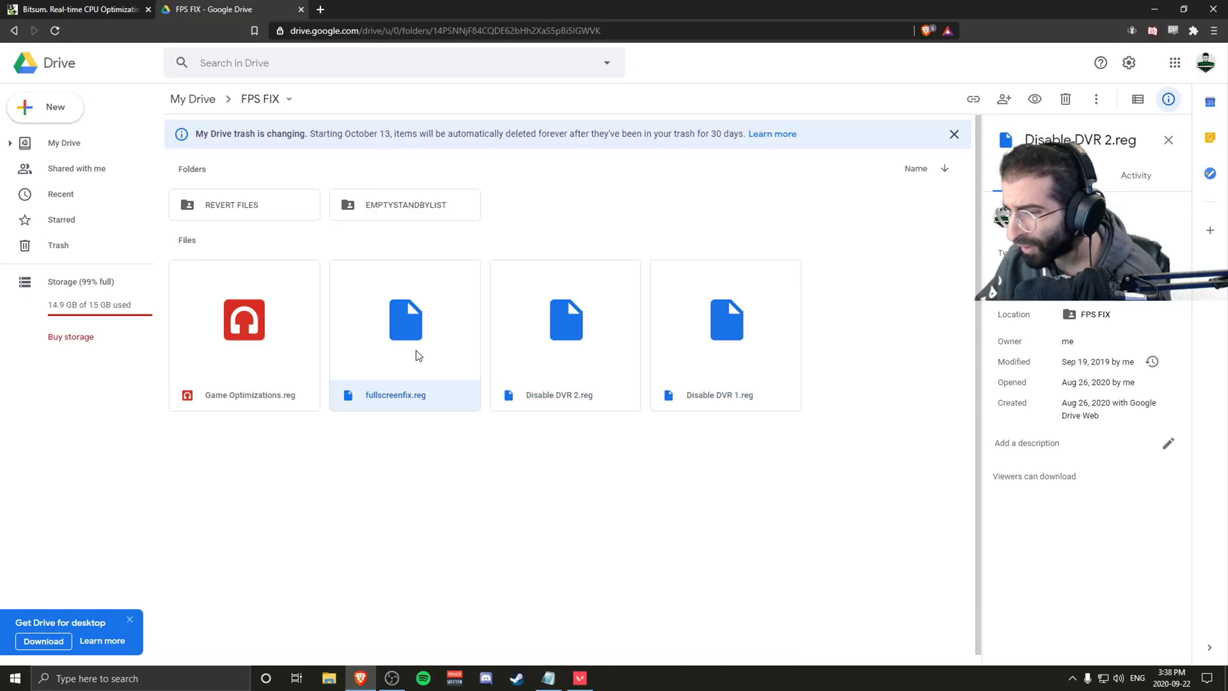
pyautogui.click(255, 363)
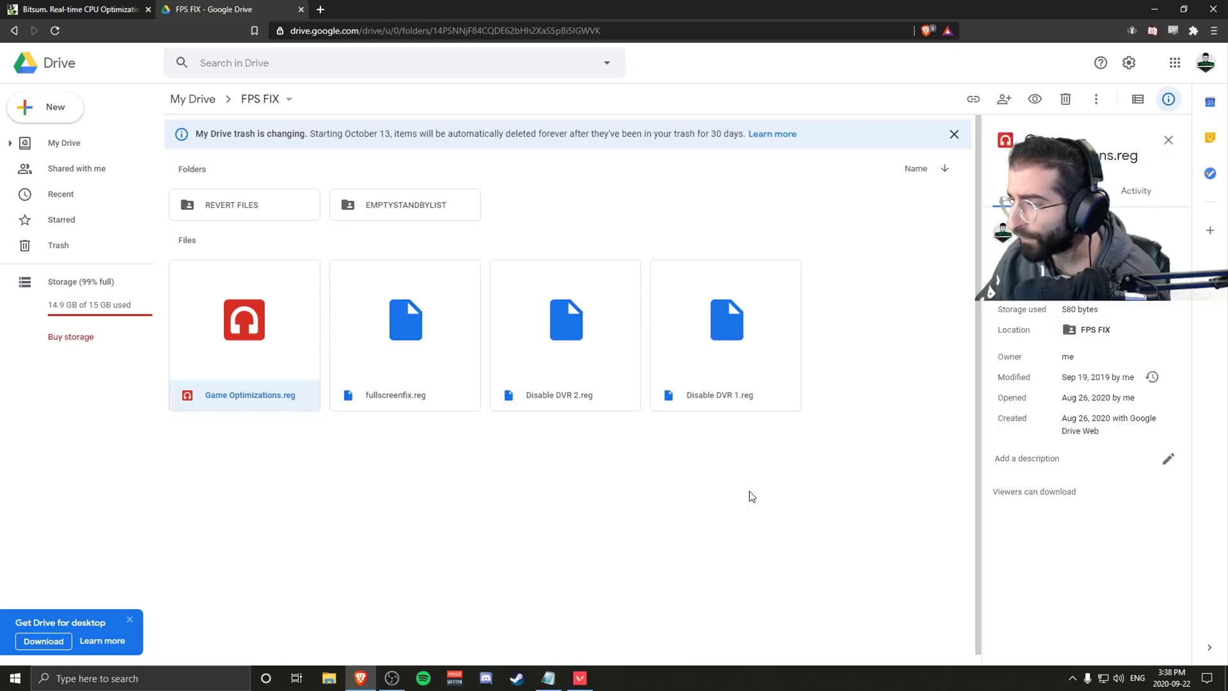
pyautogui.moveTo(749, 496); pyautogui.dragTo(228, 318)
# Look inside the REVERT FILES and EMPTYSTANDBYLIST folders, and reselect the four .reg files in FPS FIX.
pyautogui.doubleClick(243, 208)
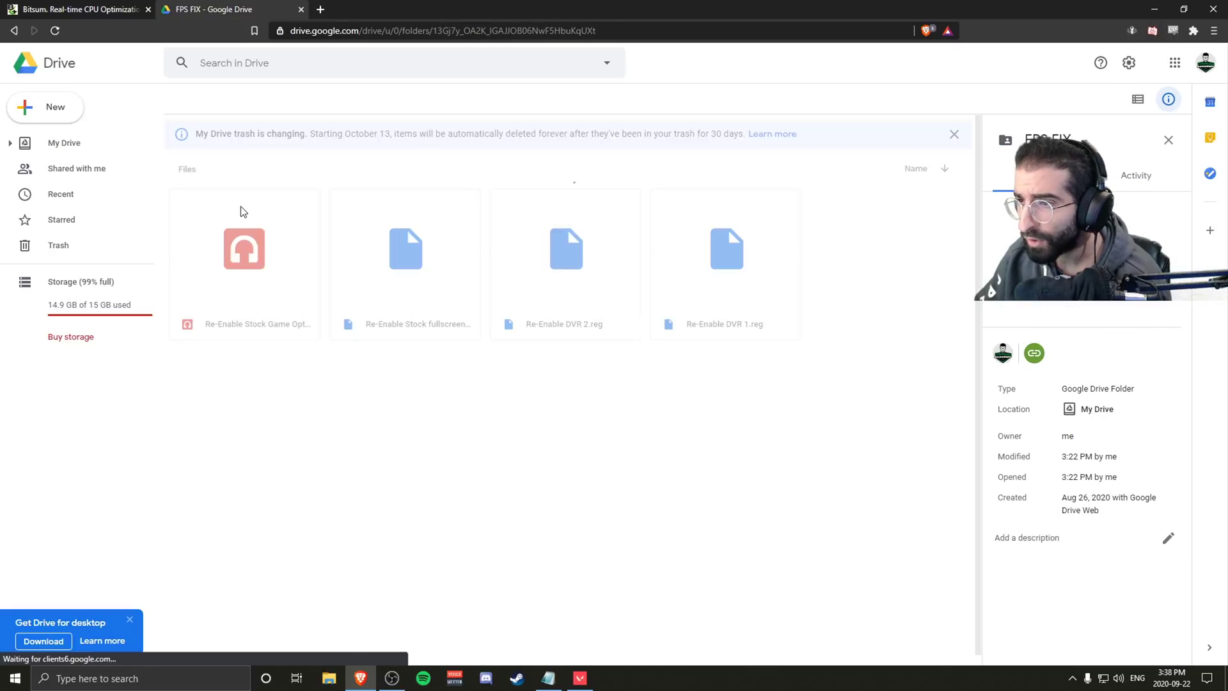
pyautogui.click(289, 259)
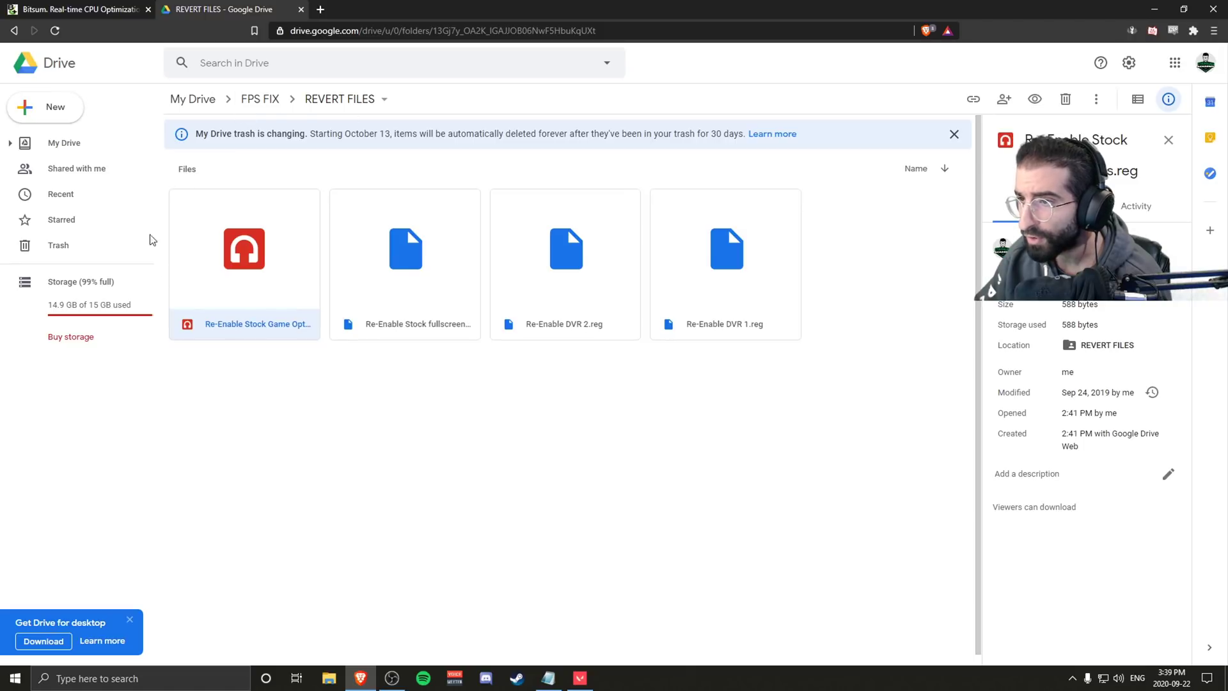
pyautogui.click(259, 99)
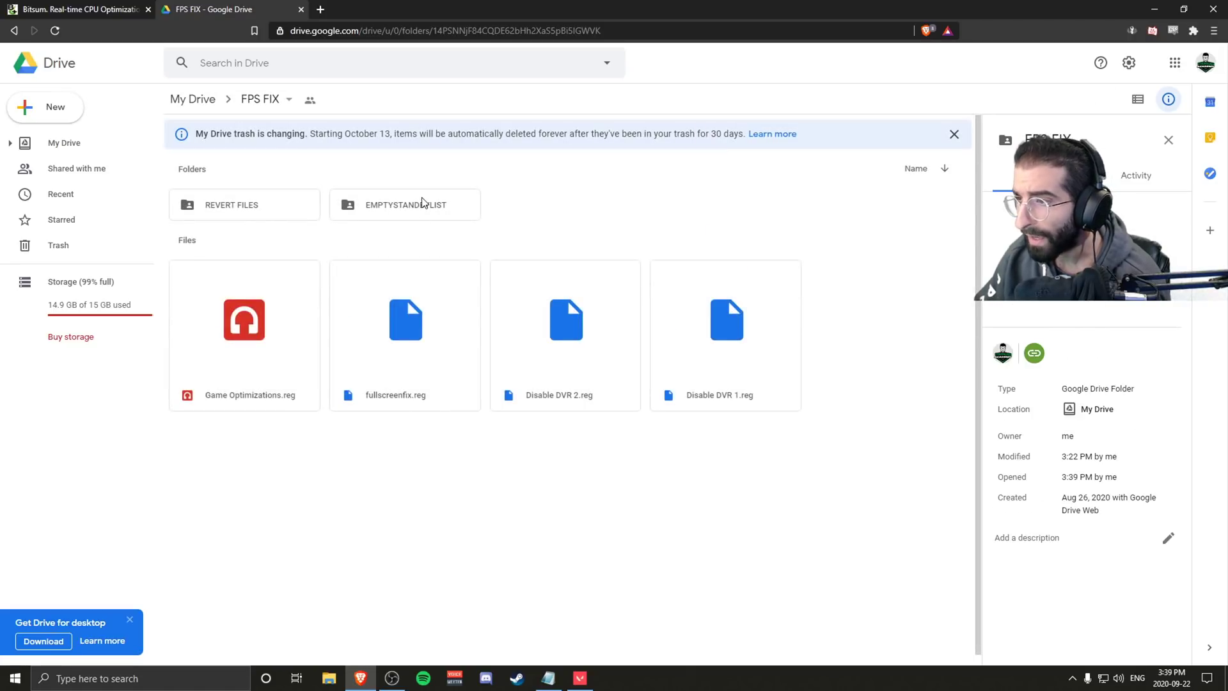
pyautogui.doubleClick(409, 210)
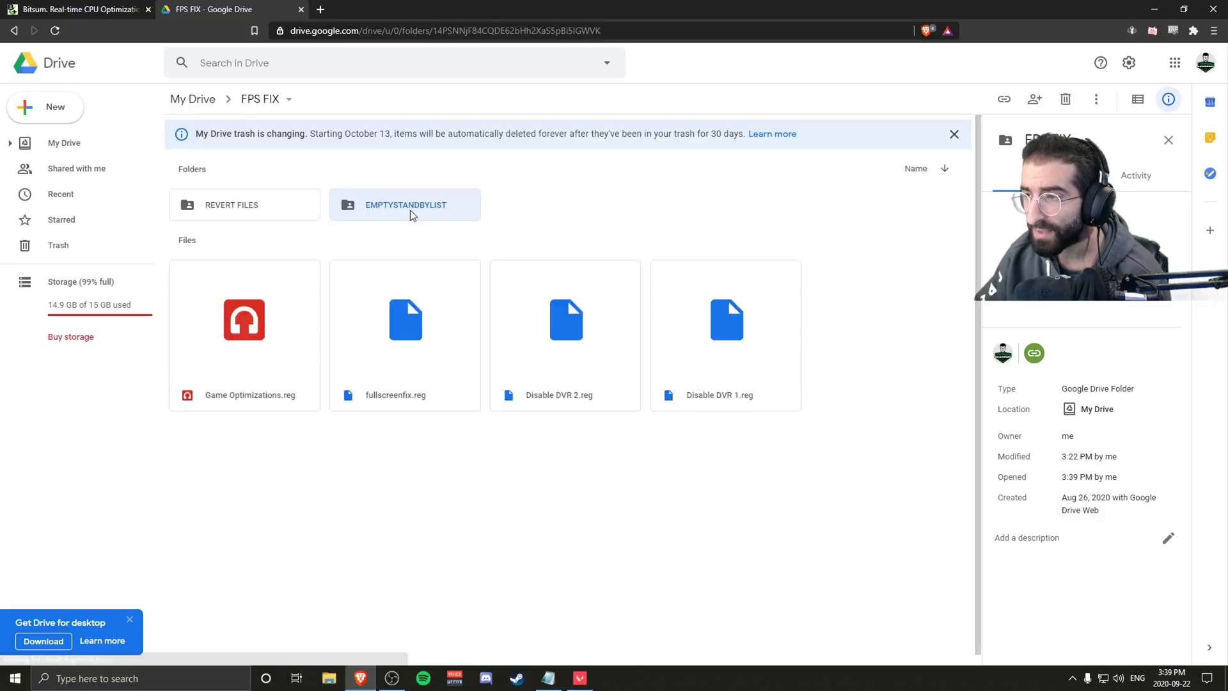
pyautogui.click(14, 31)
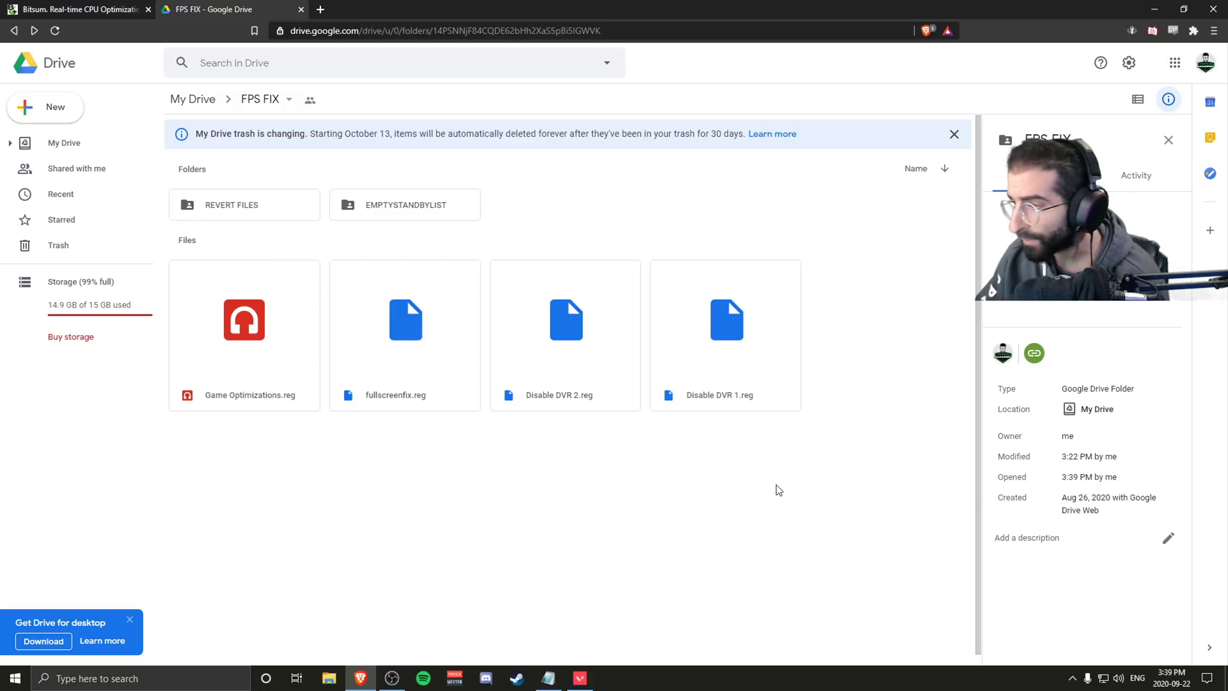
pyautogui.moveTo(779, 490); pyautogui.dragTo(253, 348)
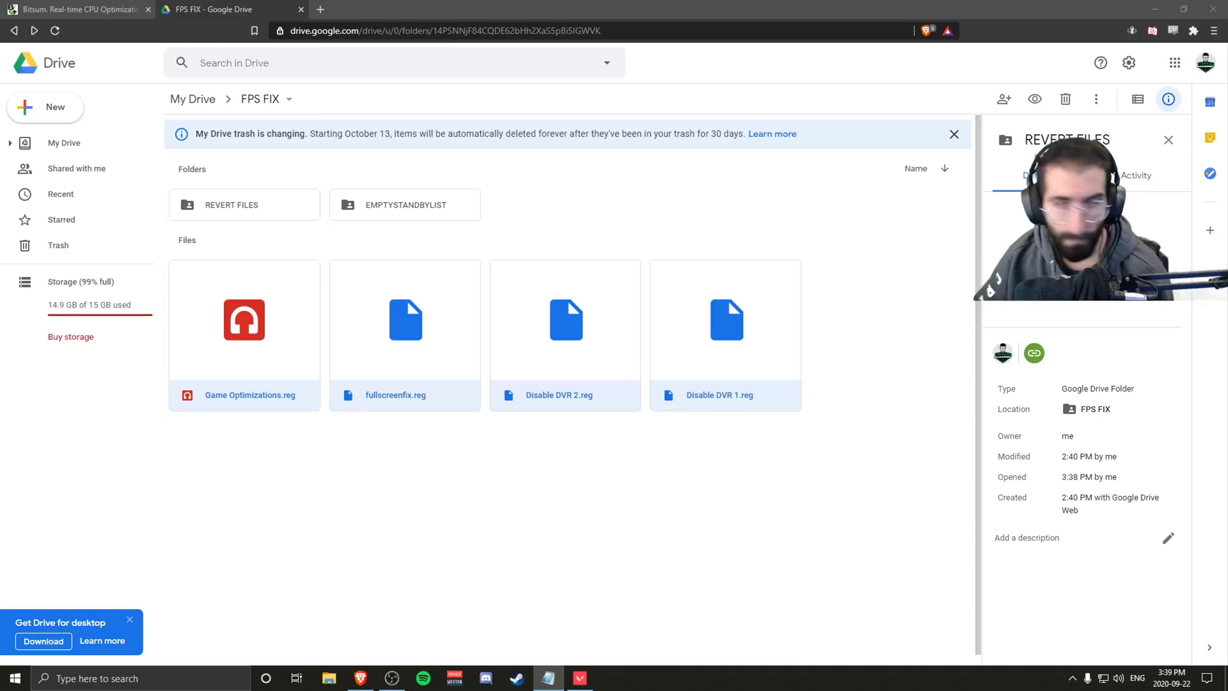
# Switch to the bitsum.com page, highlight the Process Lasso title, and bring up the running Process Lasso app.
pyautogui.click(92, 10)
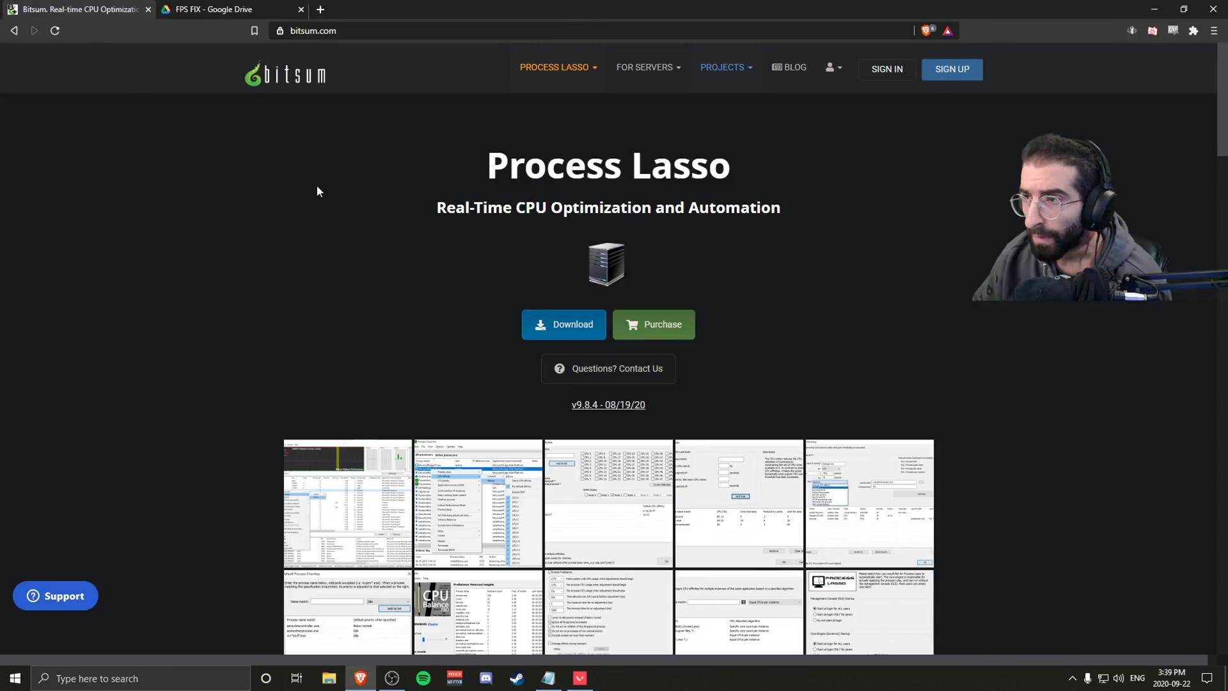
pyautogui.moveTo(486, 165); pyautogui.dragTo(728, 170)
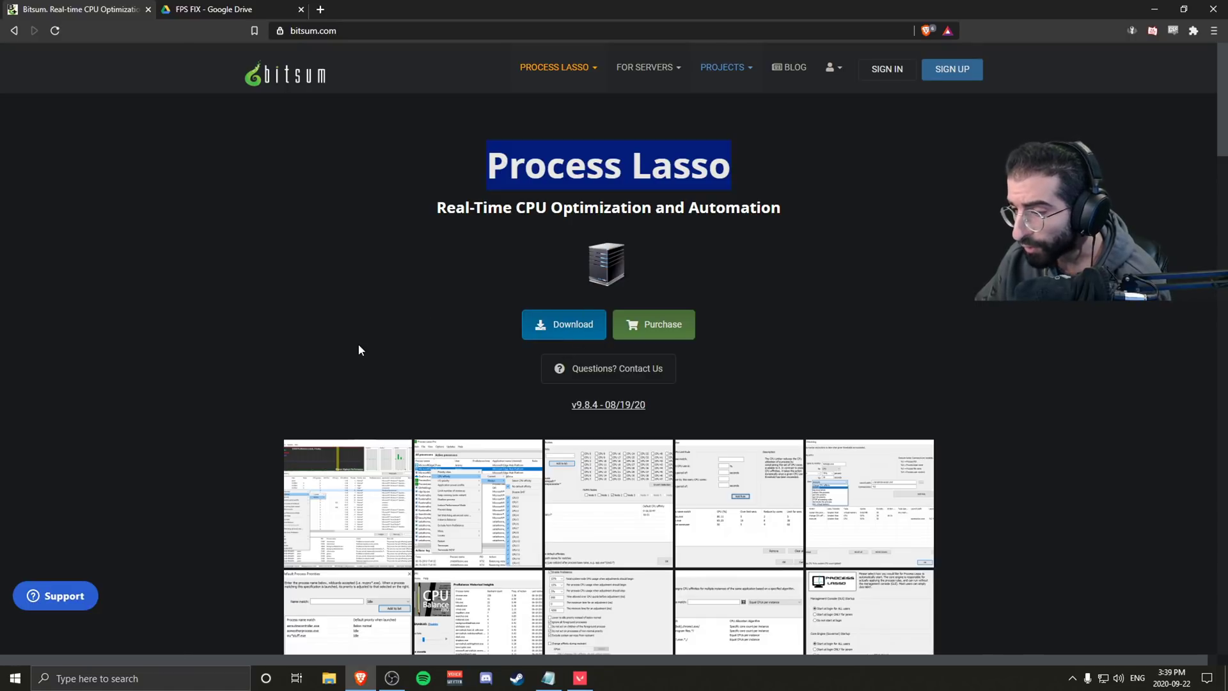
pyautogui.click(1073, 678)
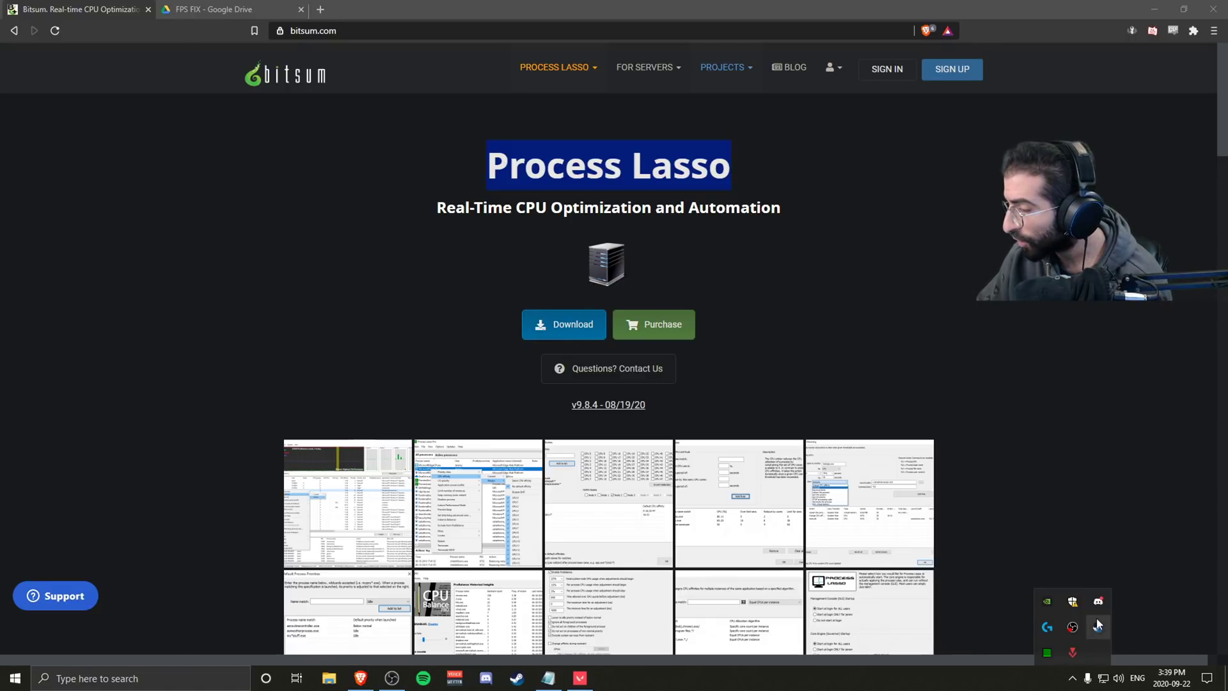
pyautogui.click(1051, 652)
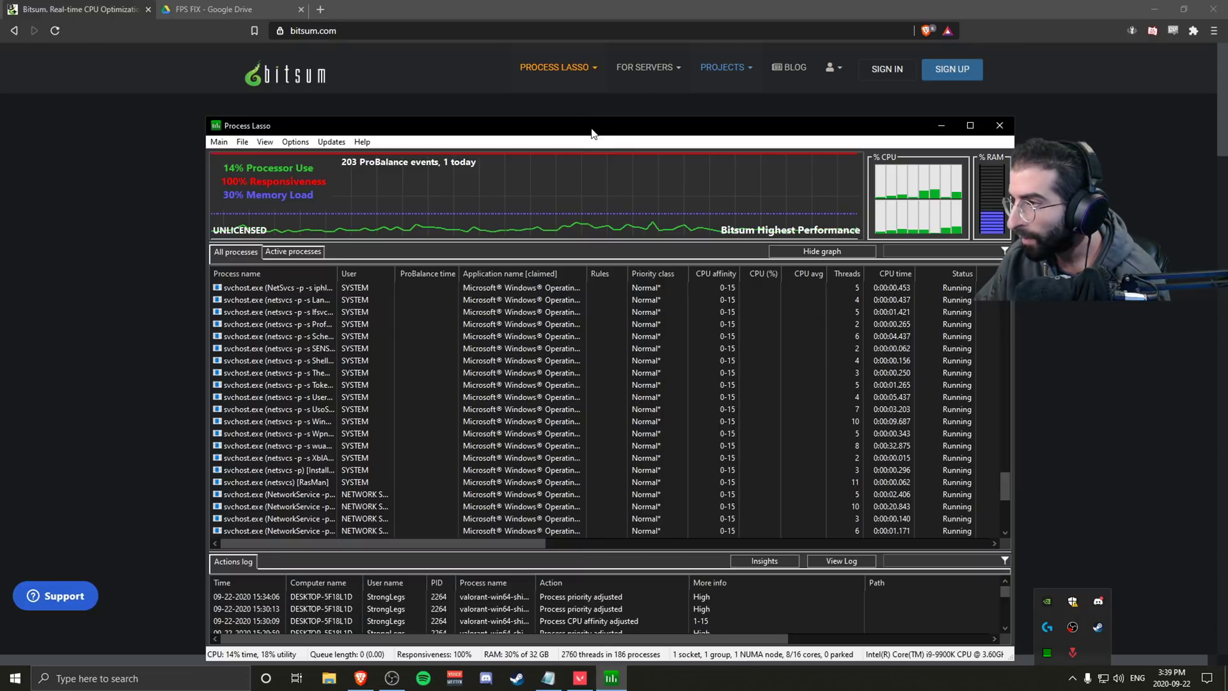
pyautogui.moveTo(591, 120); pyautogui.dragTo(568, 86)
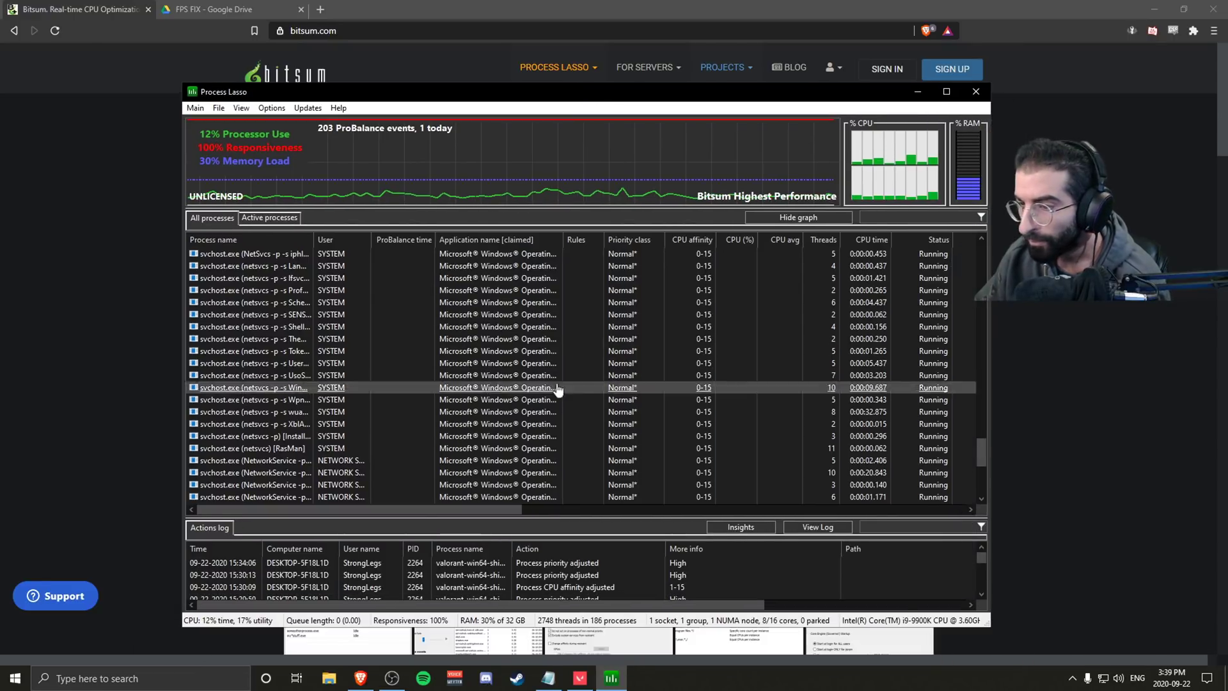
# Check the power plan selection for Performance Mode, choose Bitsum Highest Performance, and cancel the dialog.
pyautogui.scroll(20, 608, 359)
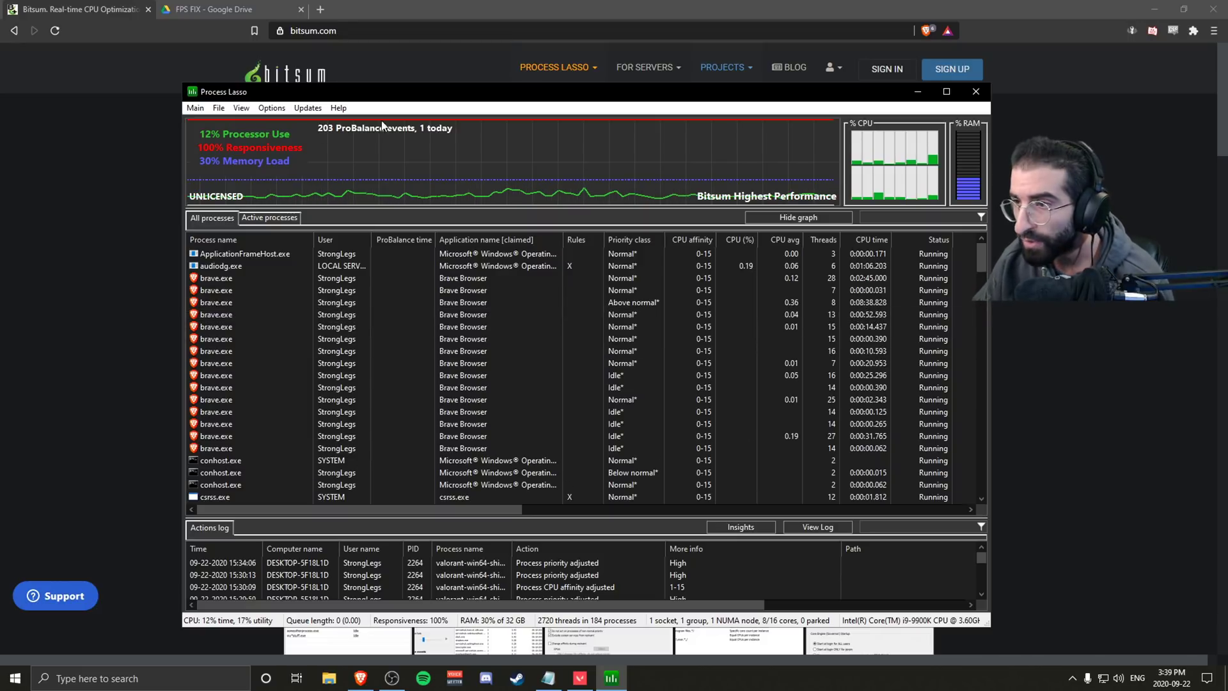
pyautogui.click(272, 107)
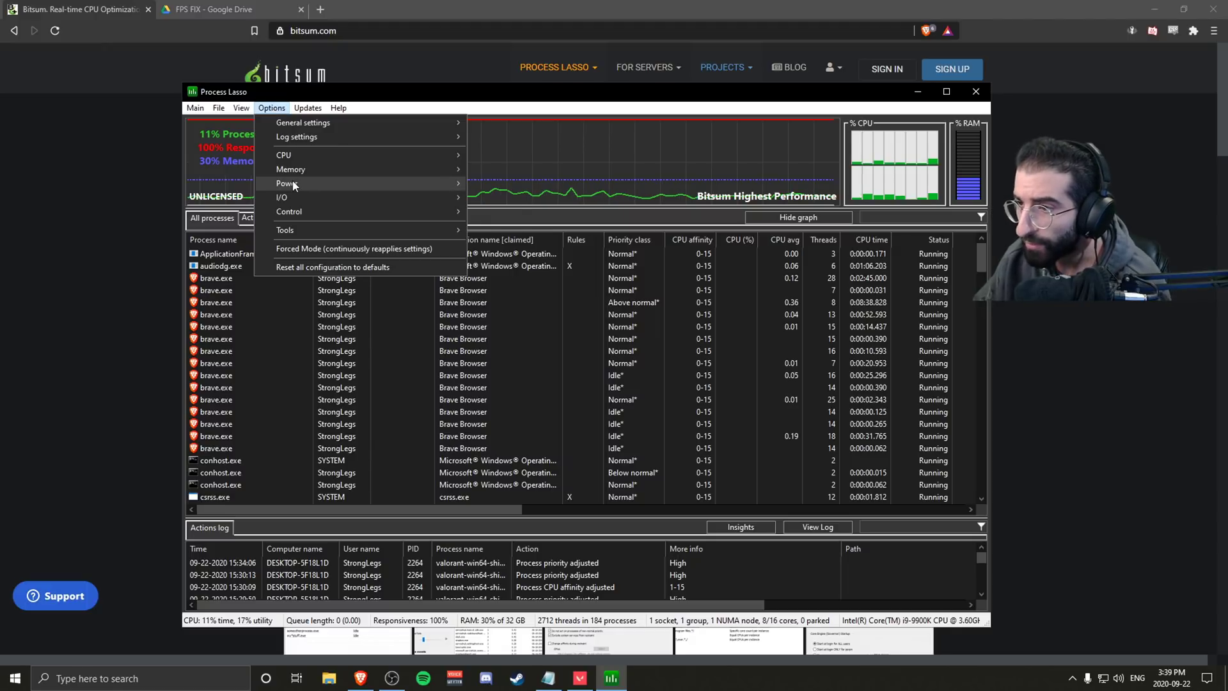
pyautogui.moveTo(294, 183)
pyautogui.moveTo(506, 183)
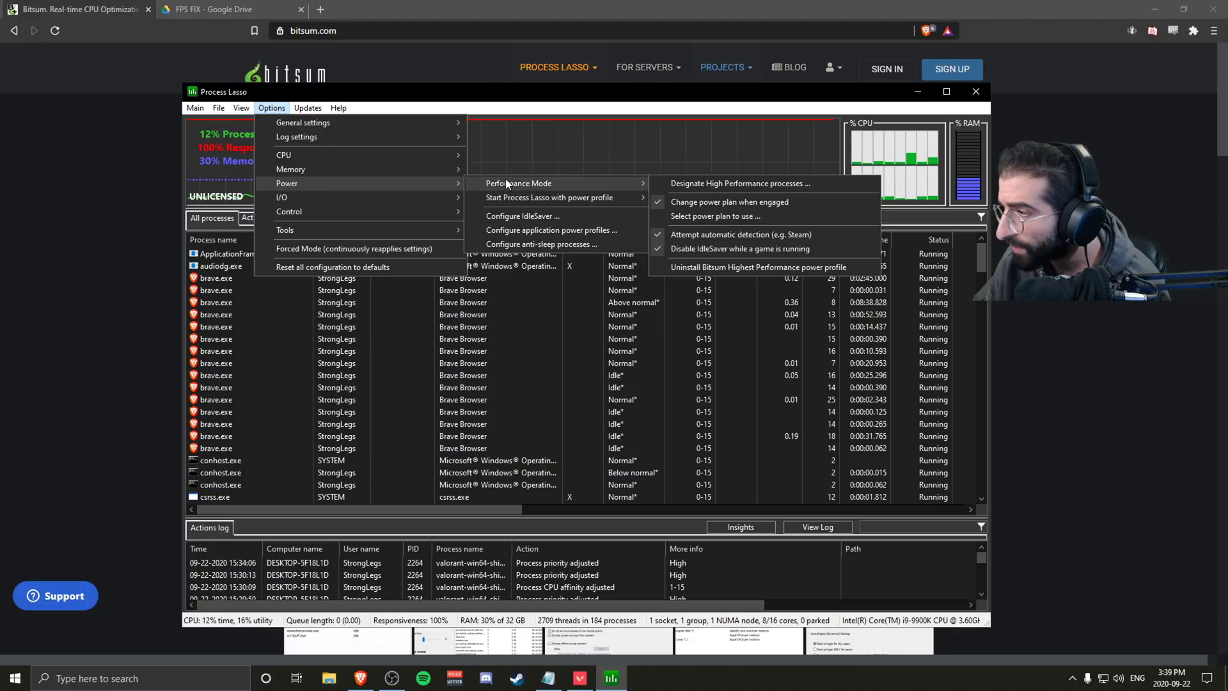
pyautogui.click(708, 217)
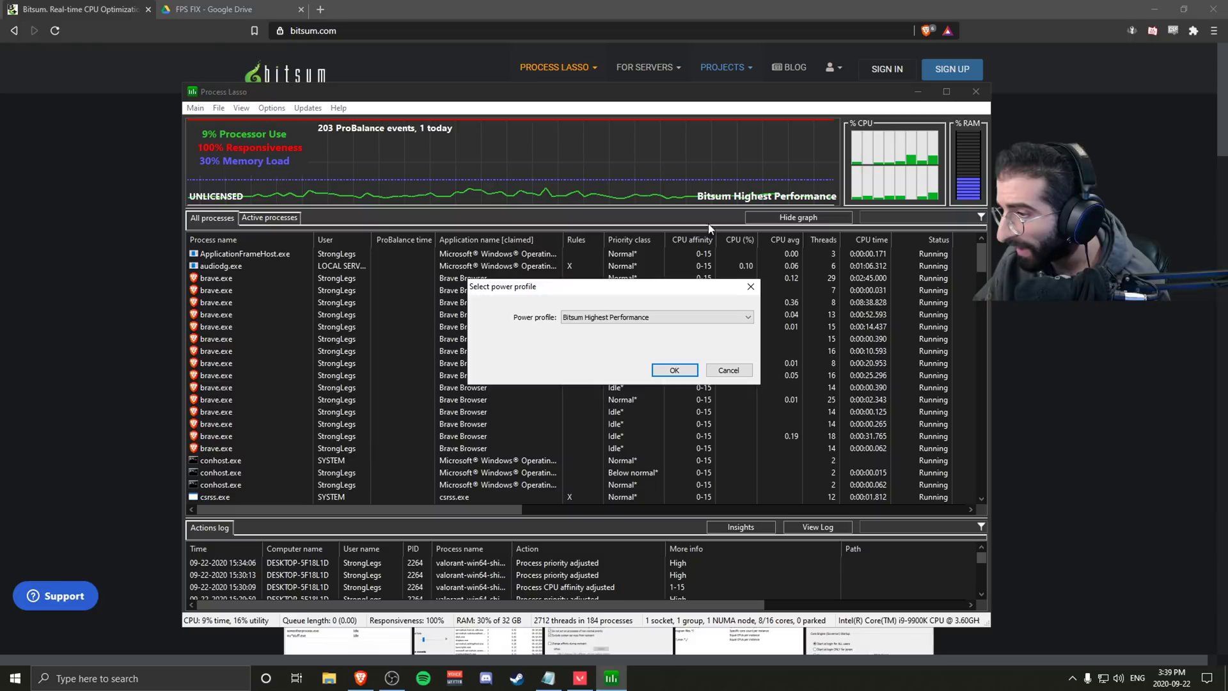
pyautogui.click(575, 320)
pyautogui.click(586, 329)
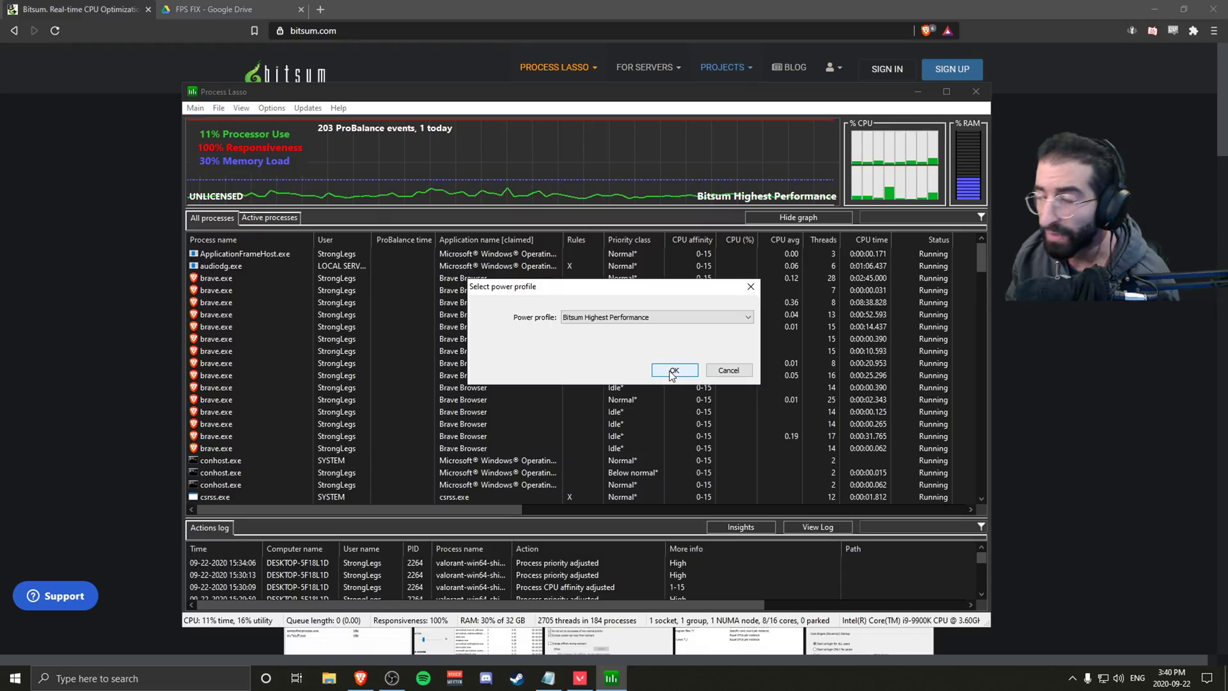
pyautogui.click(726, 371)
# Find the VALORANT-Win64-Shipping.exe process in the process list and look at its permanent CPU affinity options.
pyautogui.scroll(-20, 306, 329)
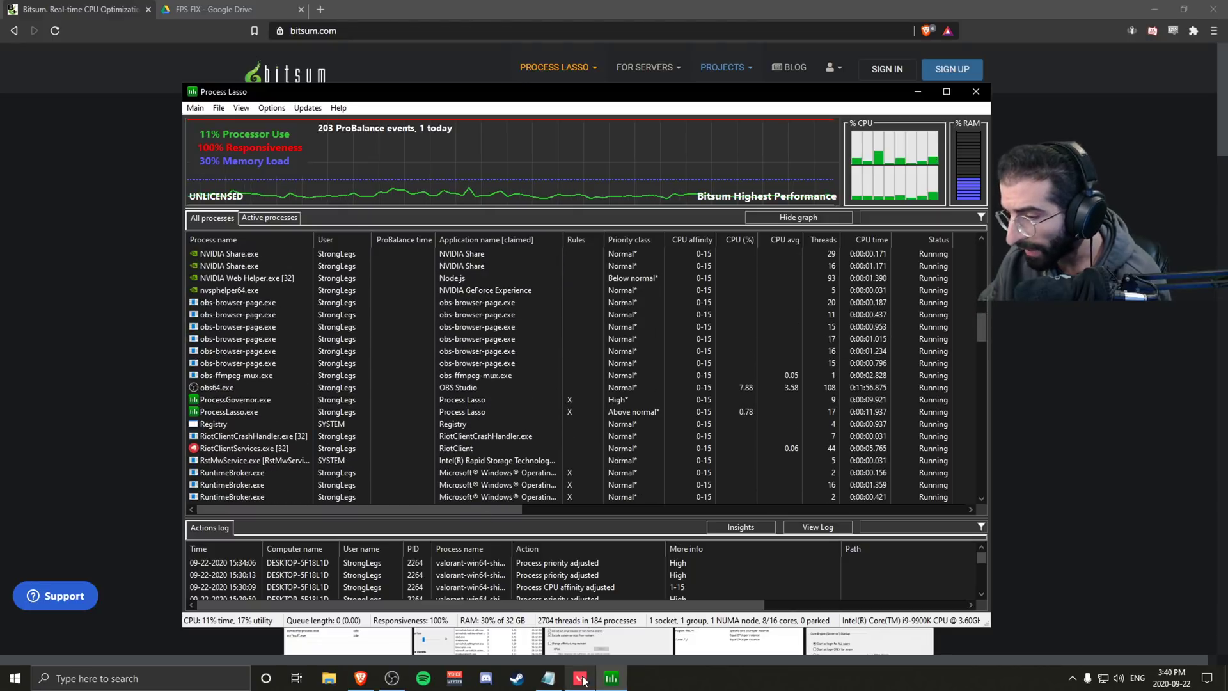
pyautogui.scroll(-3, 268, 414)
pyautogui.scroll(-15, 269, 416)
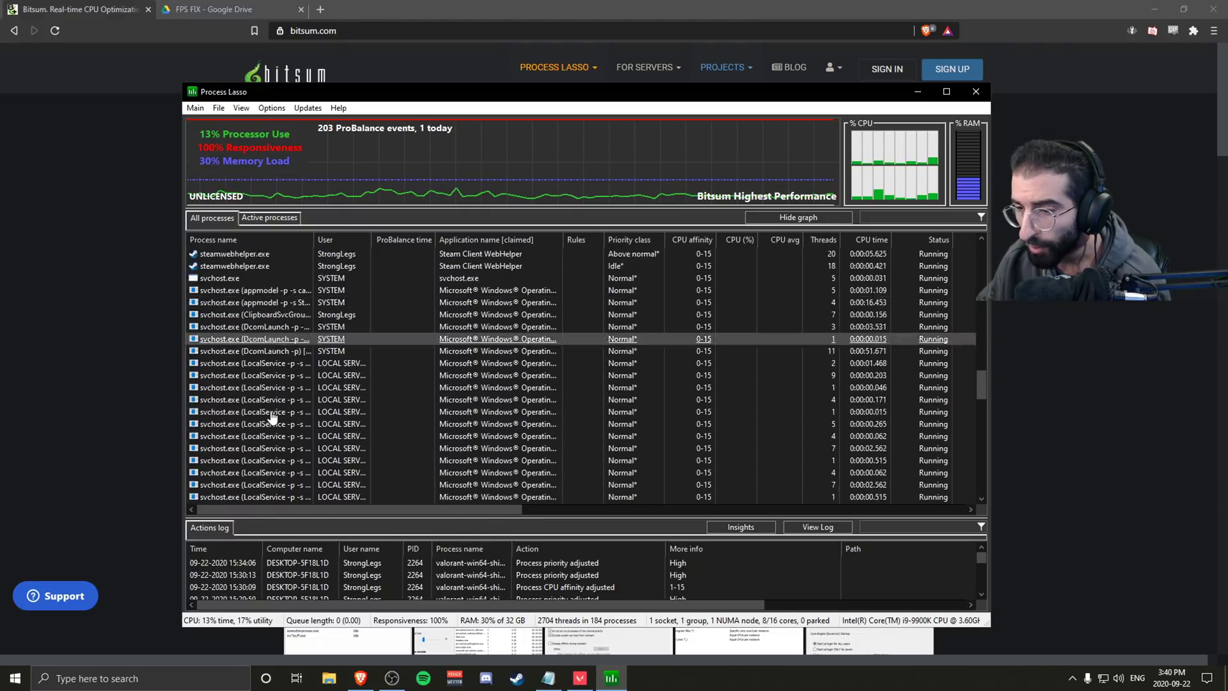
pyautogui.scroll(-1, 271, 417)
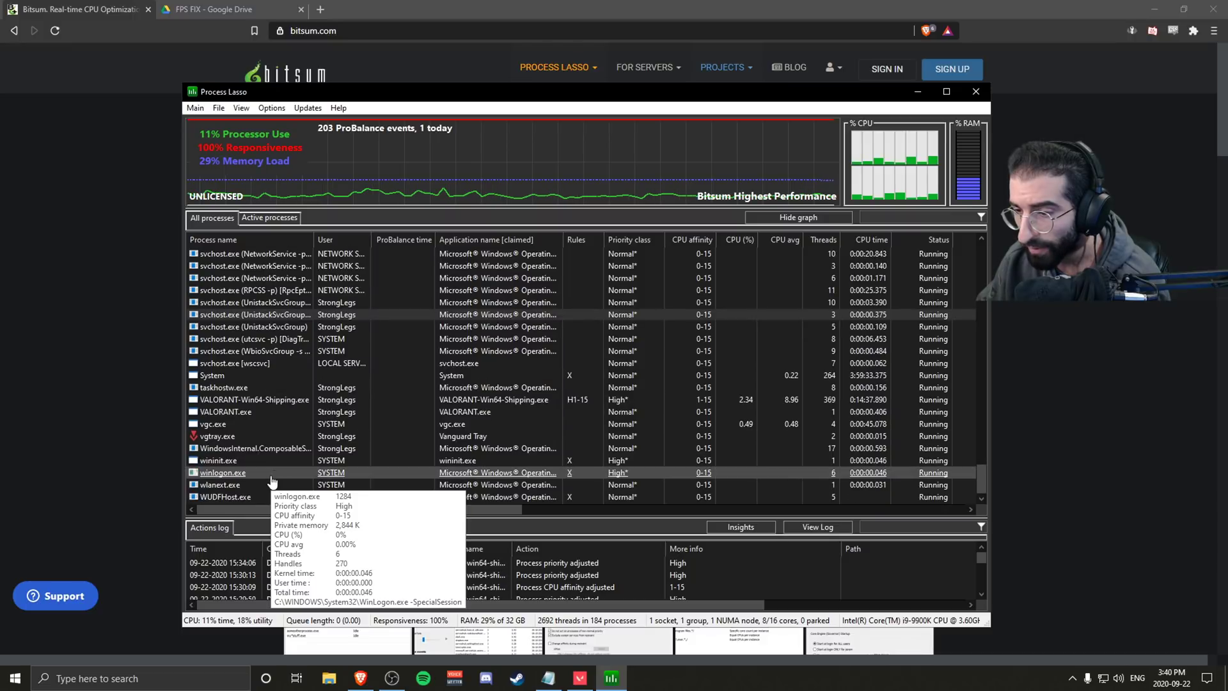
pyautogui.moveTo(265, 408)
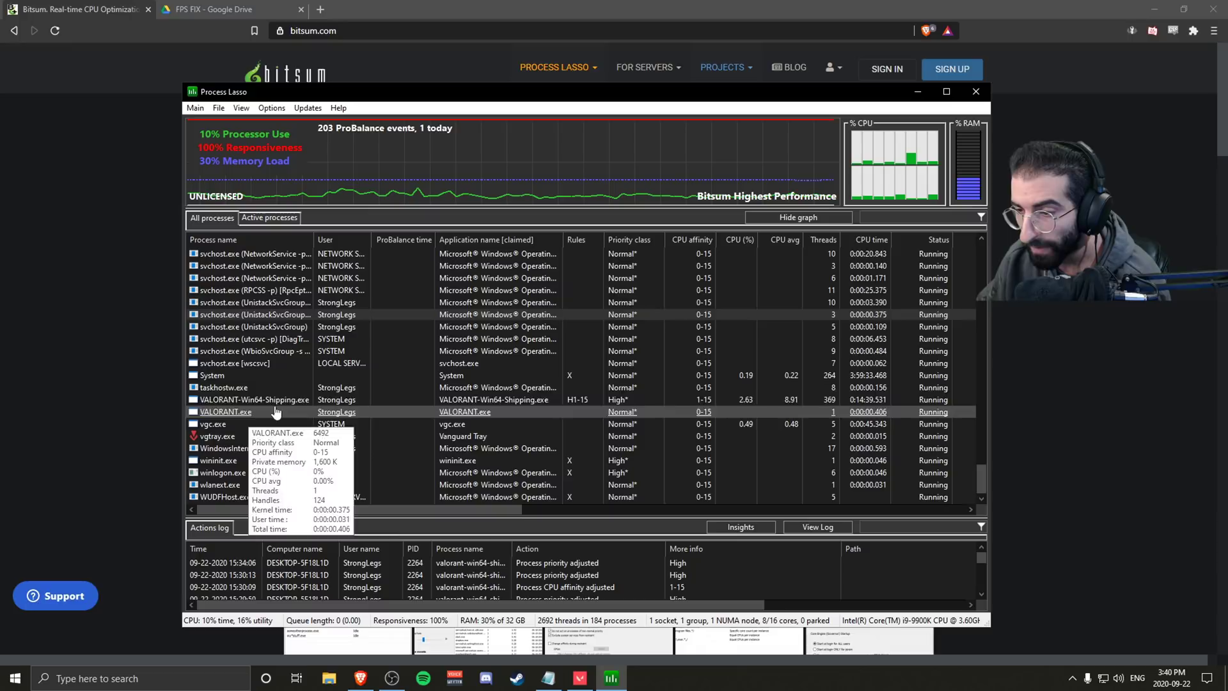
pyautogui.rightClick(275, 401)
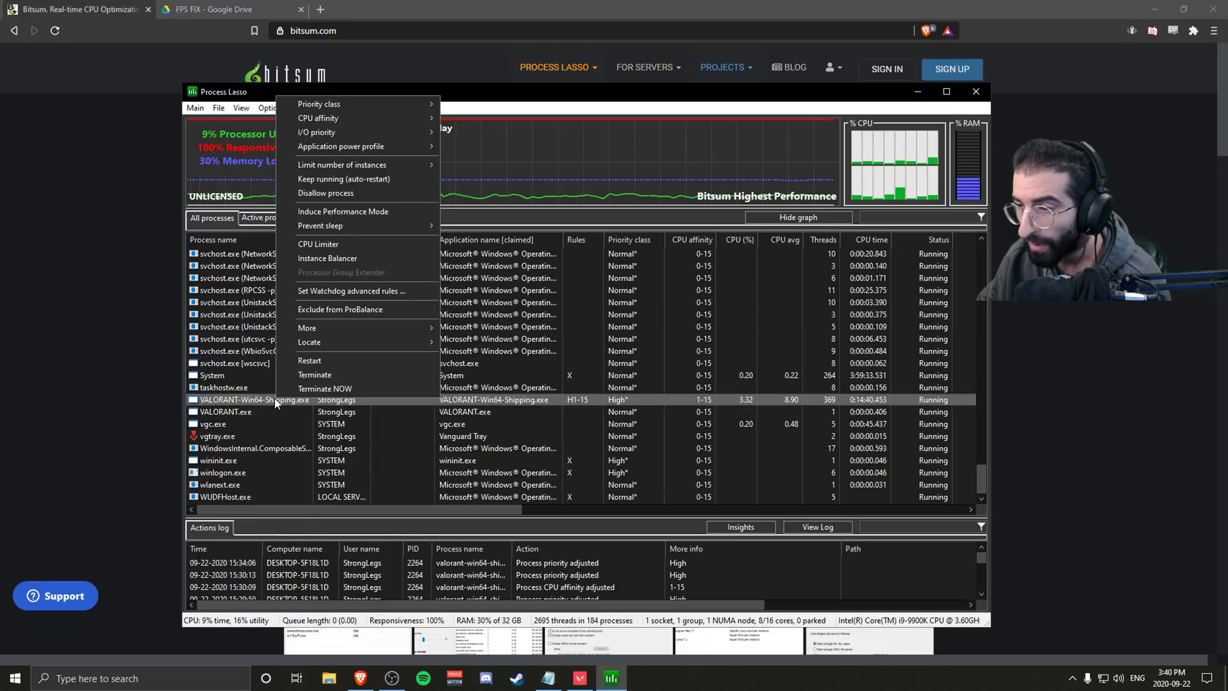
pyautogui.moveTo(368, 118)
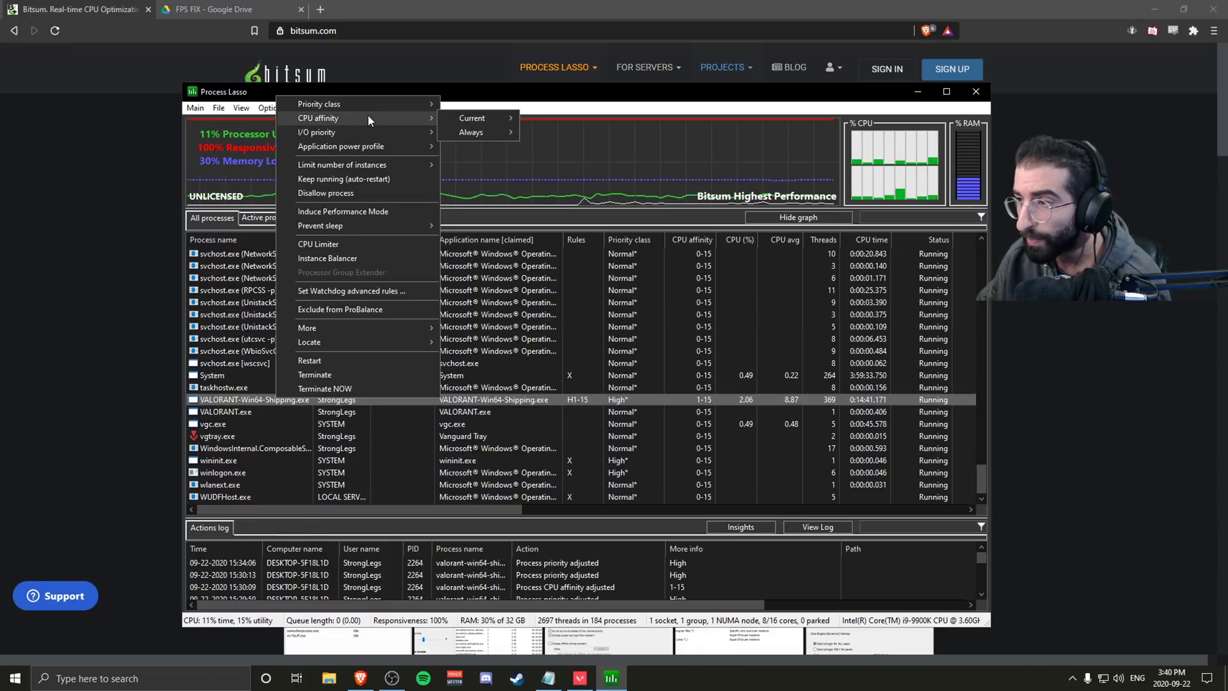
pyautogui.moveTo(484, 132)
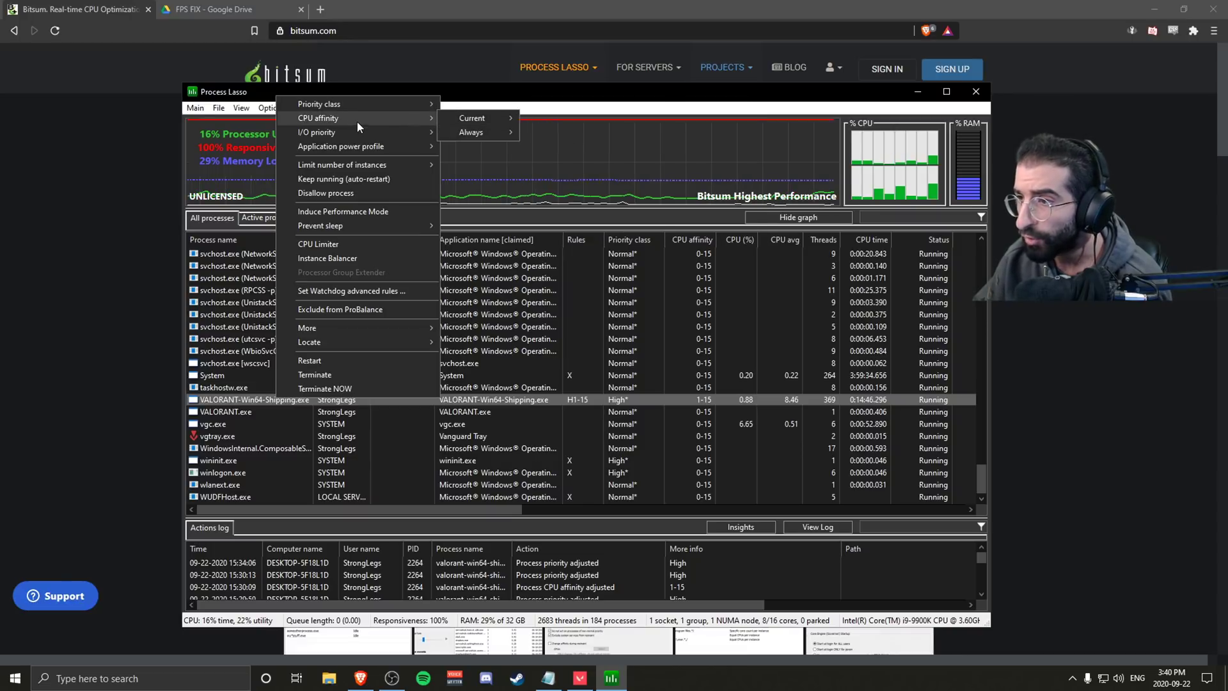
# Check the permanent priority class options of the VALORANT-Win64-Shipping.exe process, and close Process Lasso.
pyautogui.rightClick(229, 399)
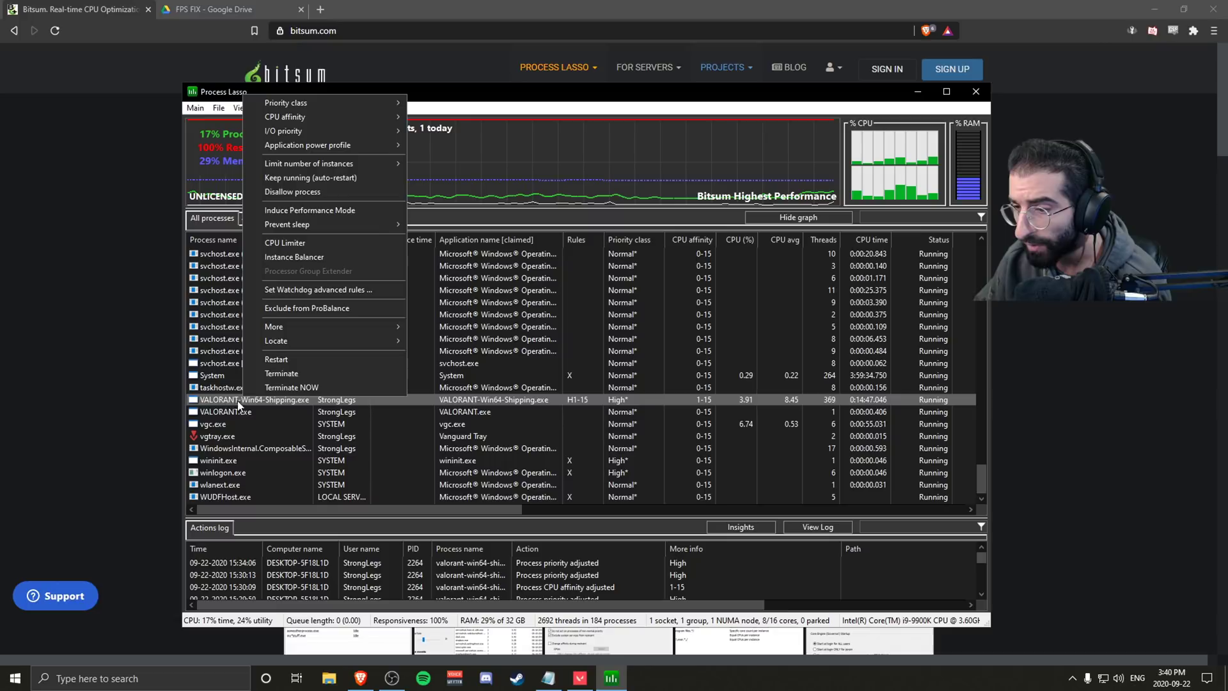
pyautogui.moveTo(301, 107)
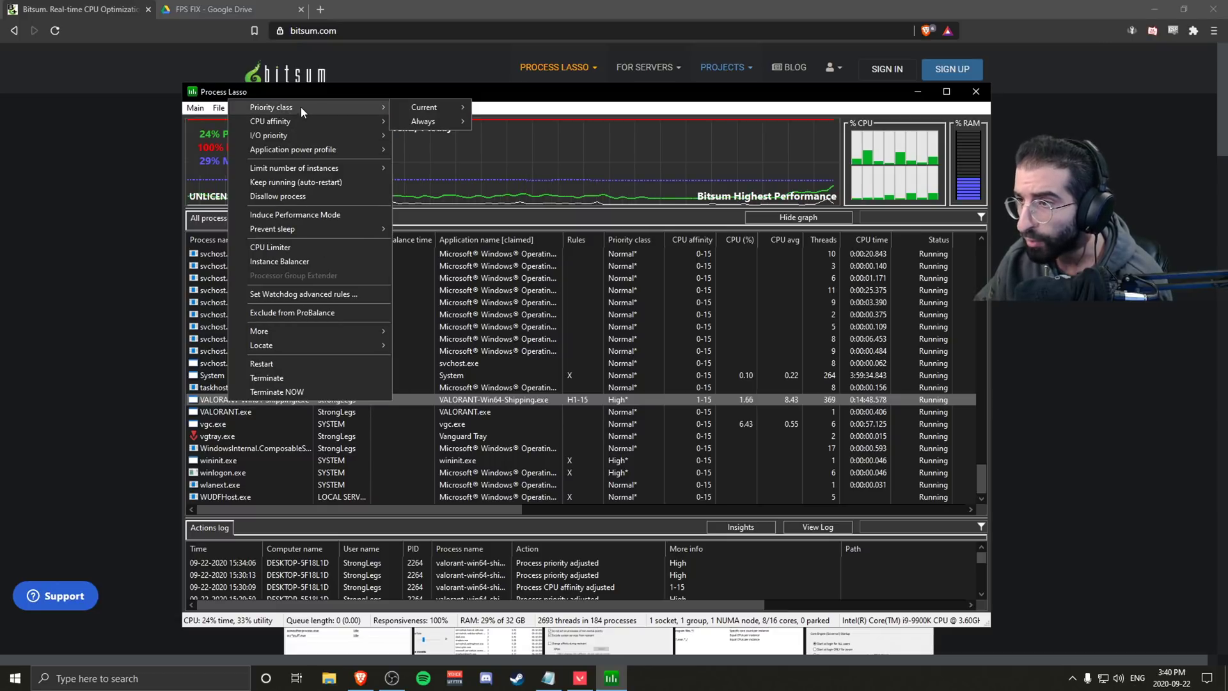
pyautogui.moveTo(422, 126)
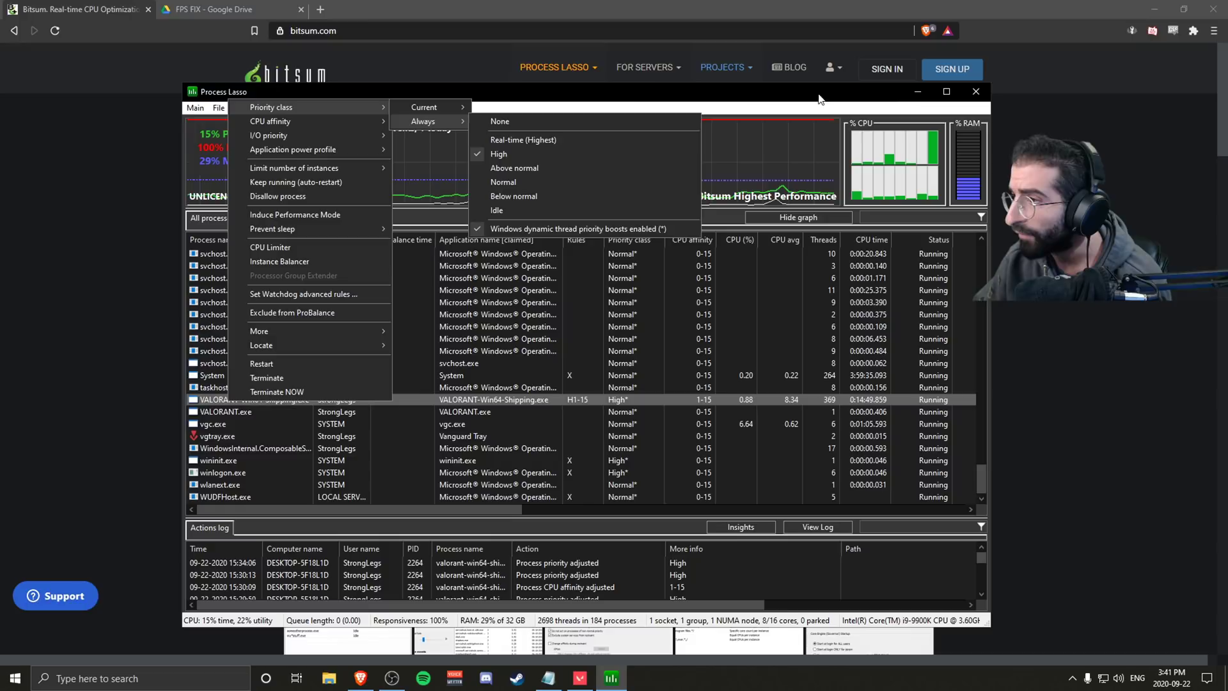
pyautogui.click(768, 94)
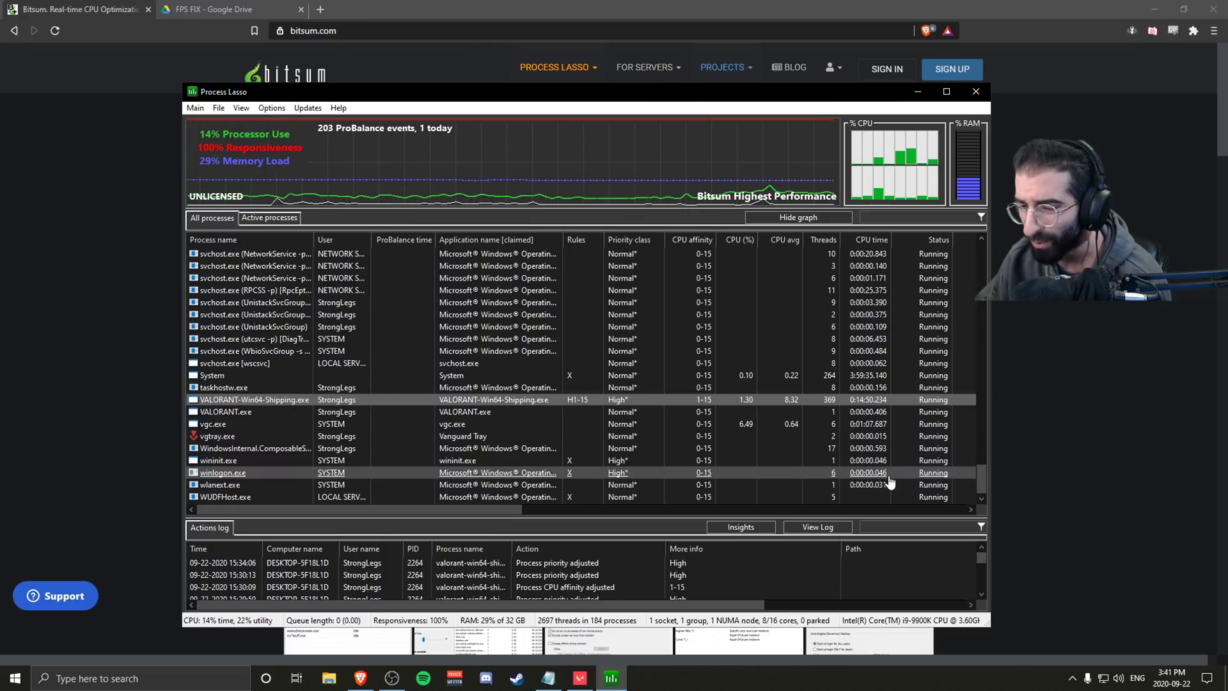
pyautogui.moveTo(983, 464)
pyautogui.mouseDown()
pyautogui.moveTo(981, 254)
pyautogui.moveTo(994, 476)
pyautogui.mouseUp()
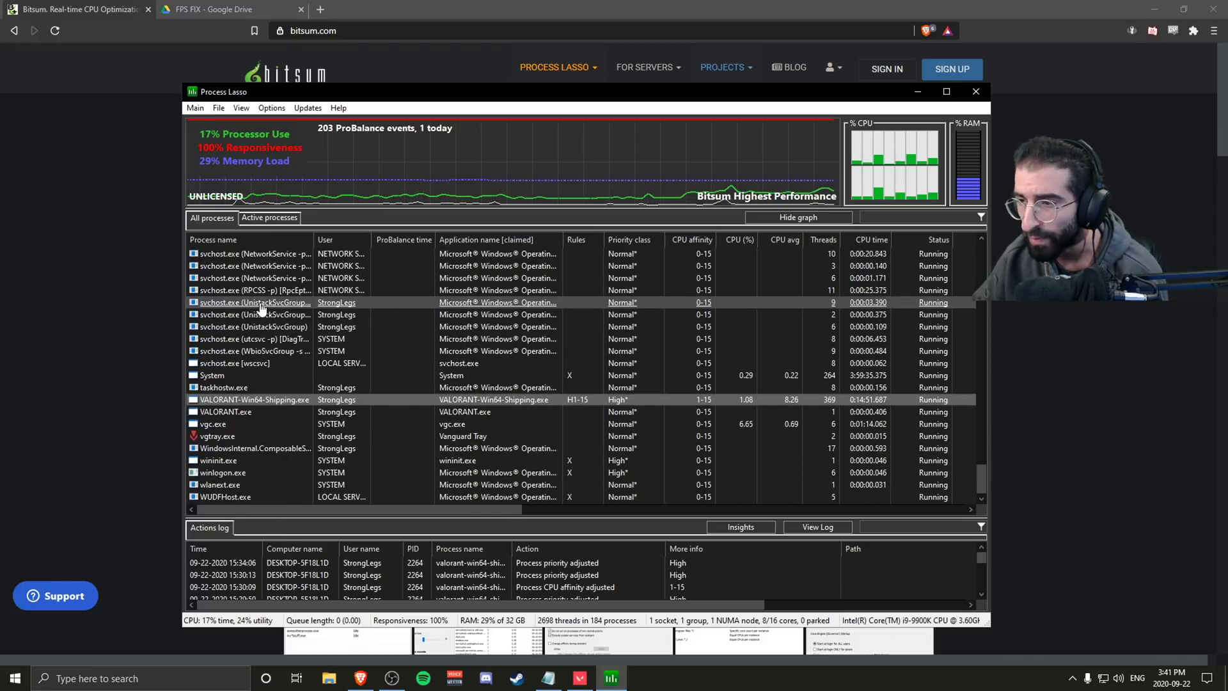
pyautogui.moveTo(276, 257)
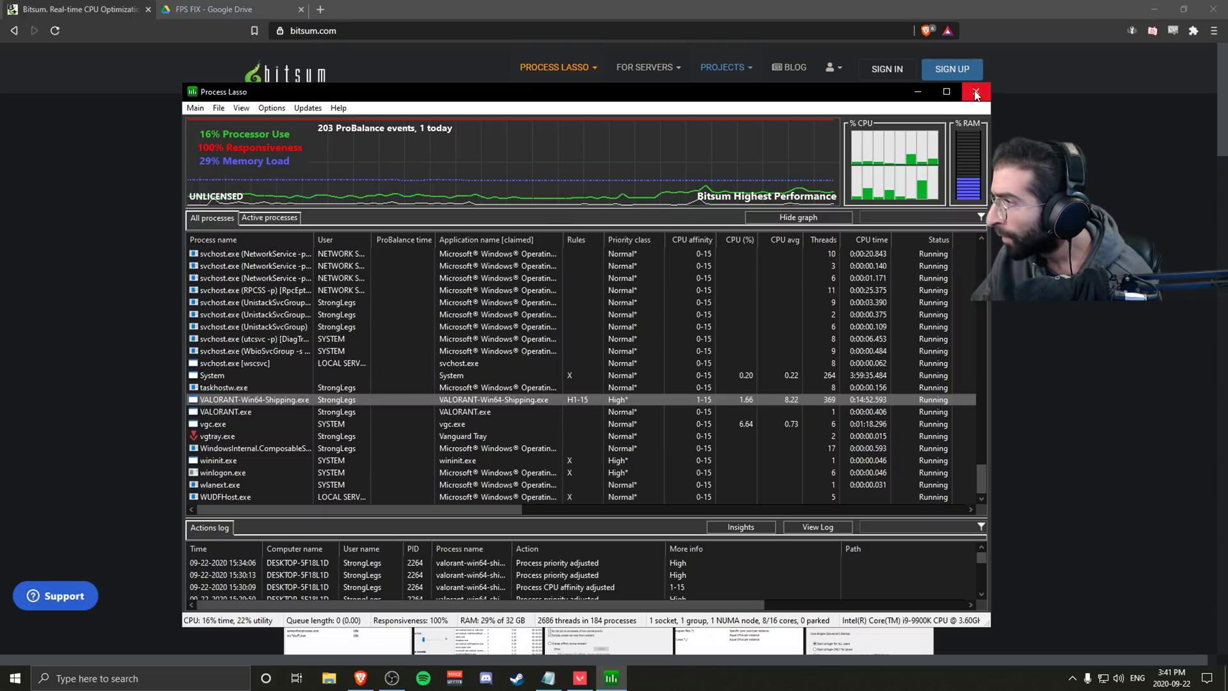
pyautogui.hotkey('alt', 'F4')
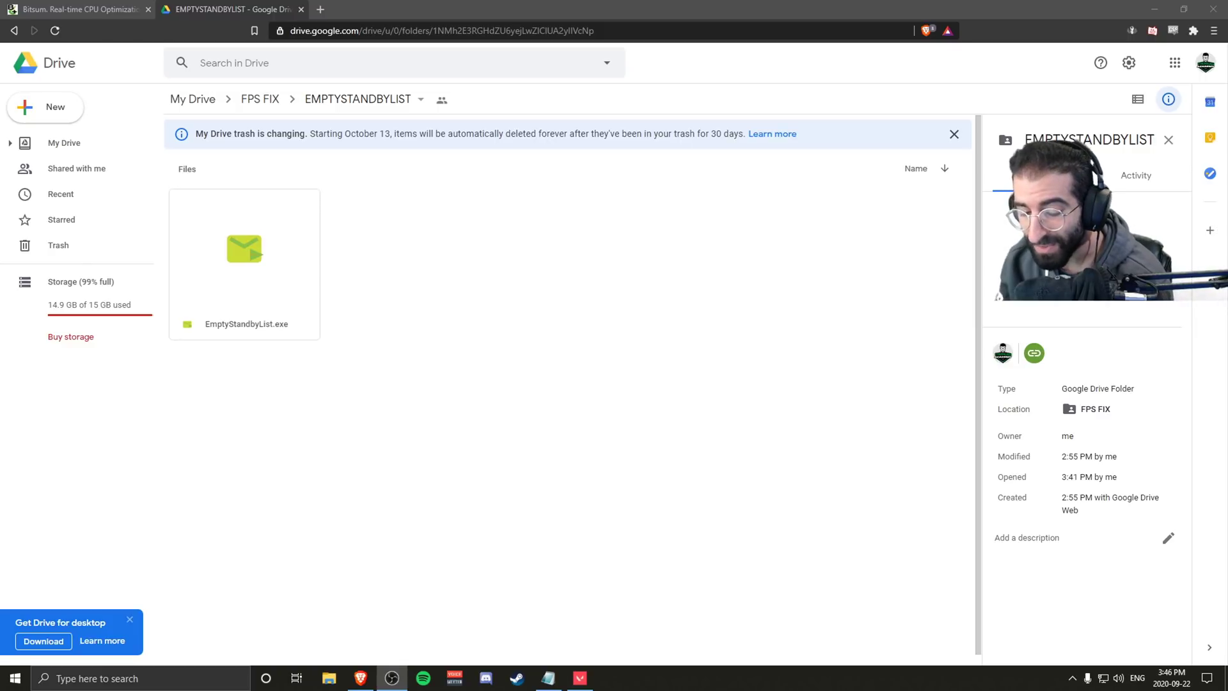
# Open Task Manager and examine the memory usage and composition in its performance view.
pyautogui.hotkey('ctrl', 'shift', 'Escape')
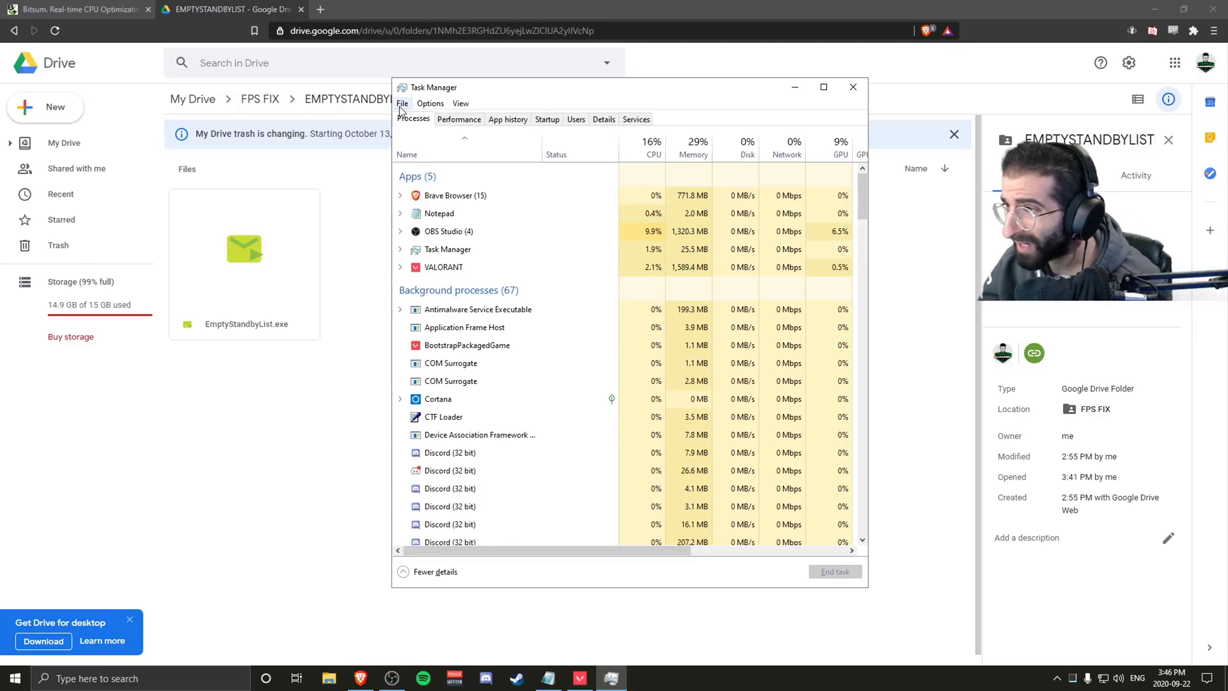
pyautogui.click(455, 119)
pyautogui.click(472, 200)
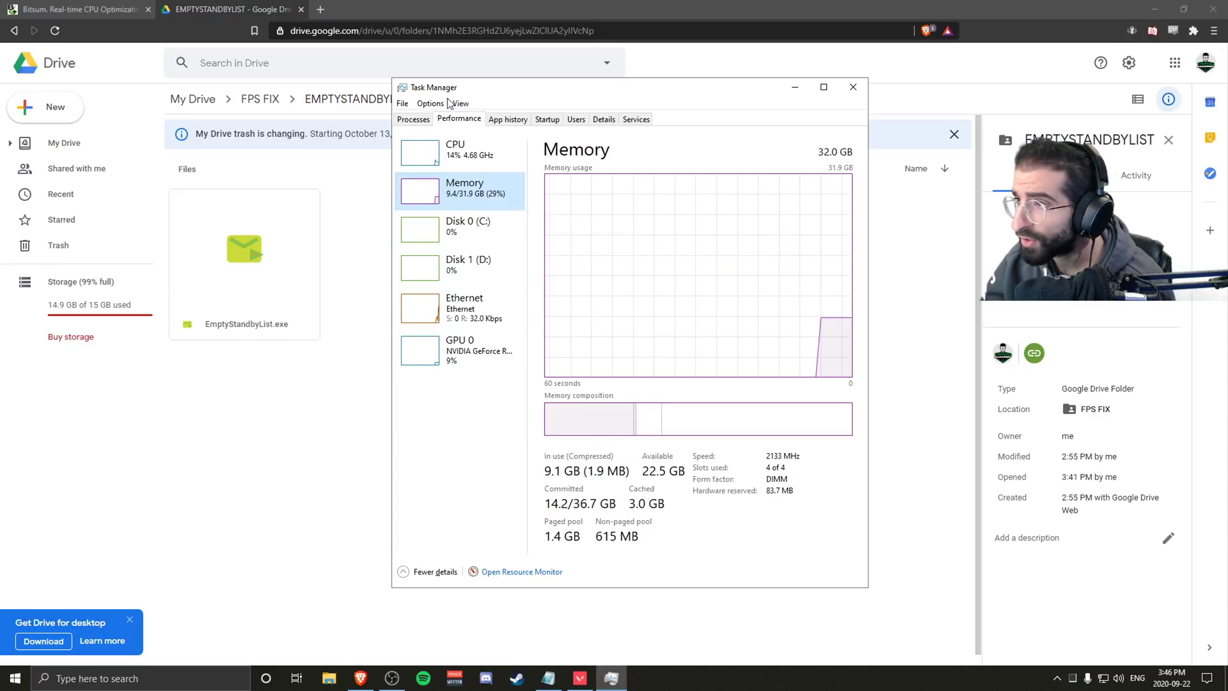
pyautogui.moveTo(530, 87); pyautogui.dragTo(501, 99)
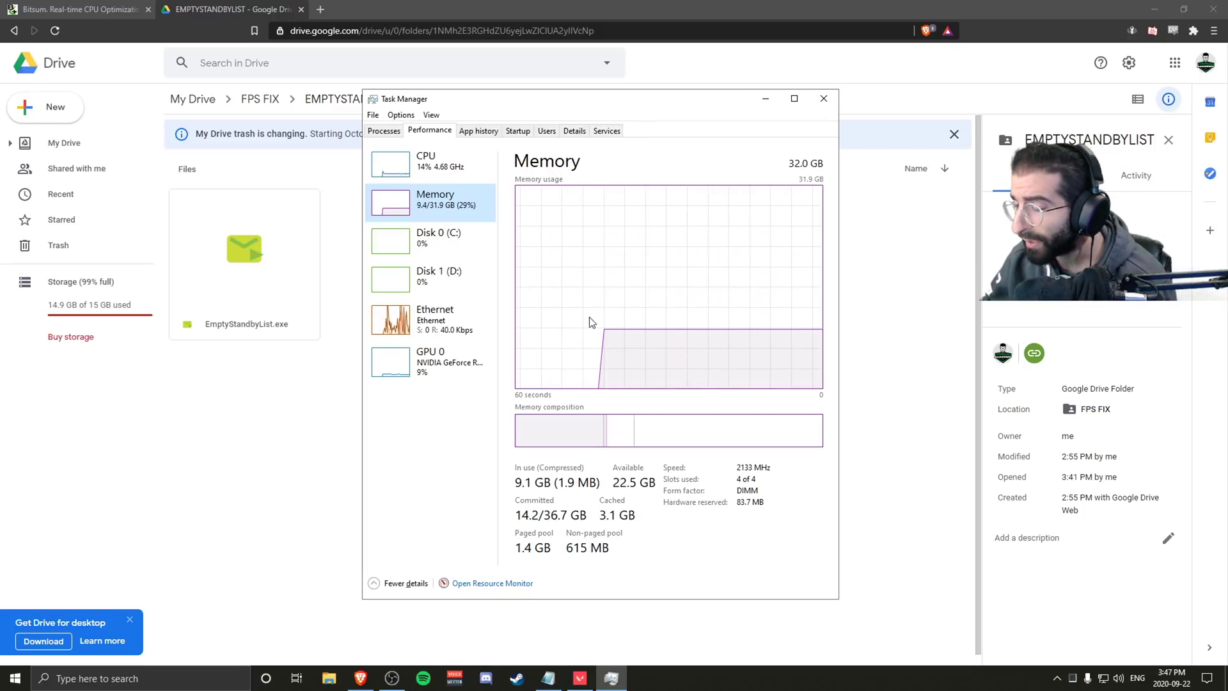
# Close Task Manager, and look at the contents of the emptystandbylist folder in Program Files (x86) on the C: drive.
pyautogui.click(824, 101)
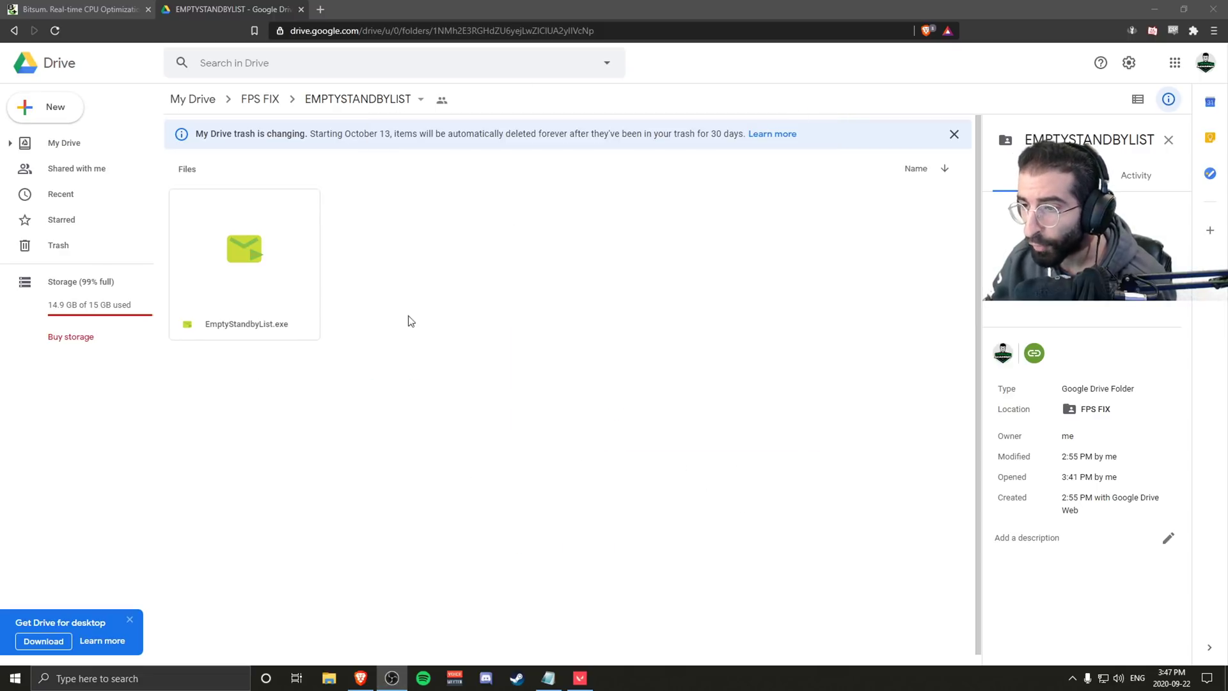
pyautogui.click(329, 679)
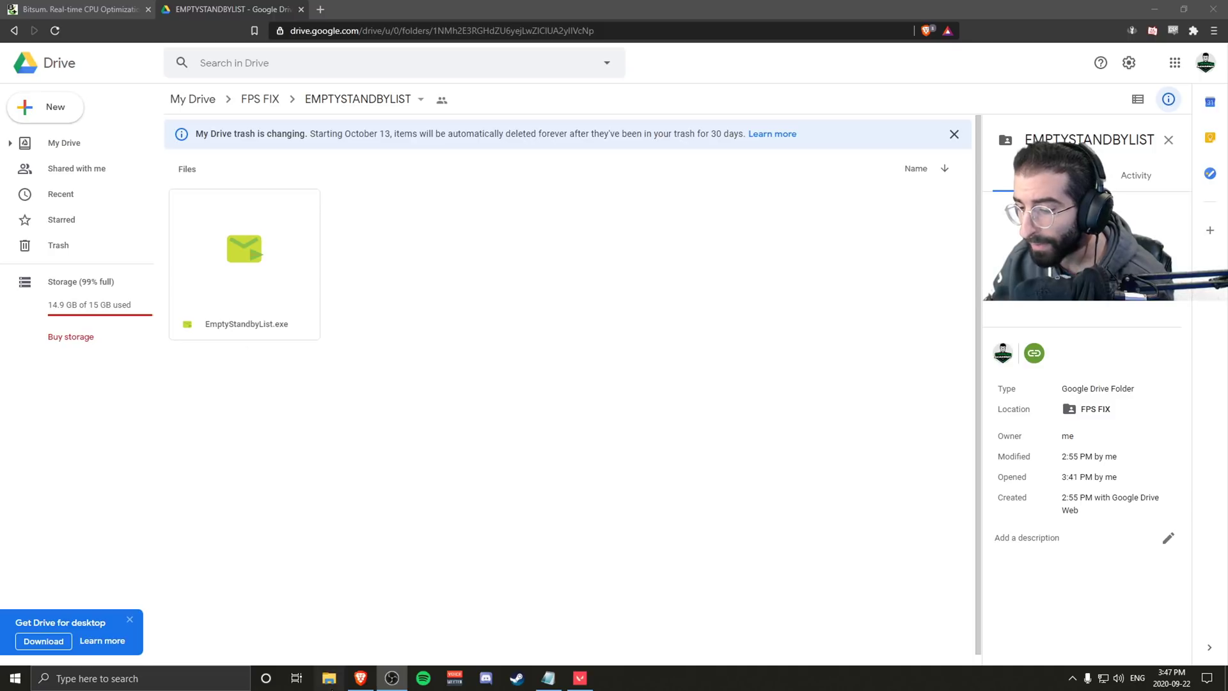
pyautogui.click(183, 424)
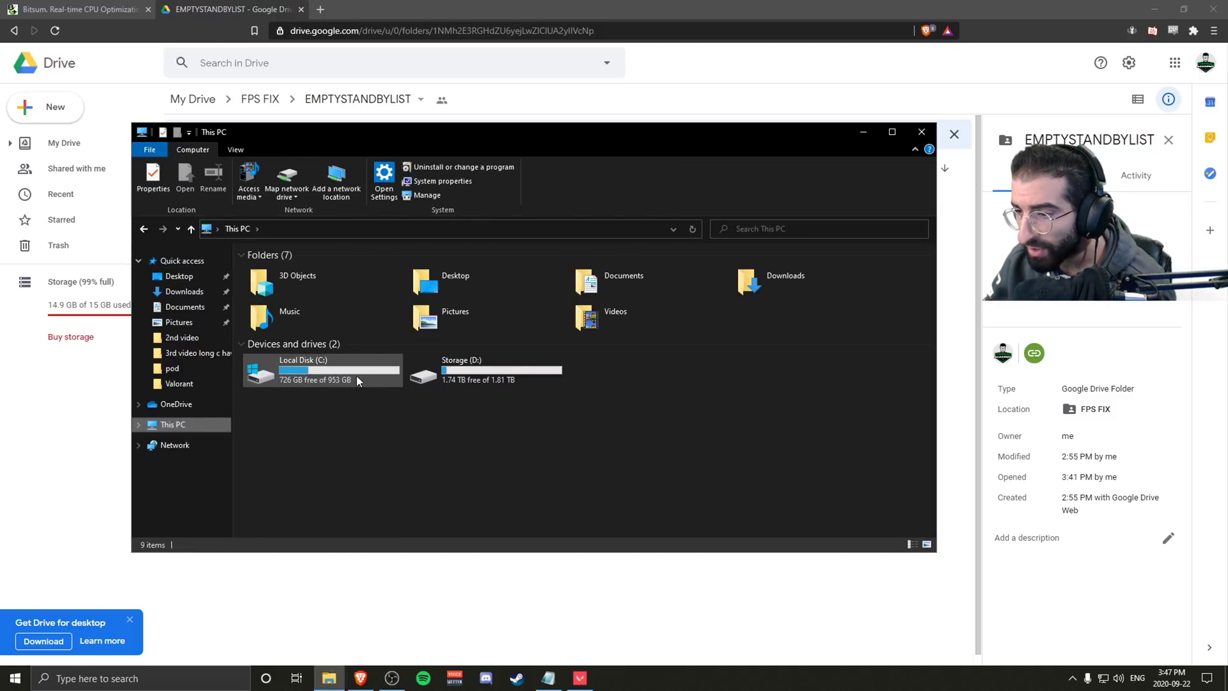
pyautogui.doubleClick(337, 376)
pyautogui.doubleClick(322, 310)
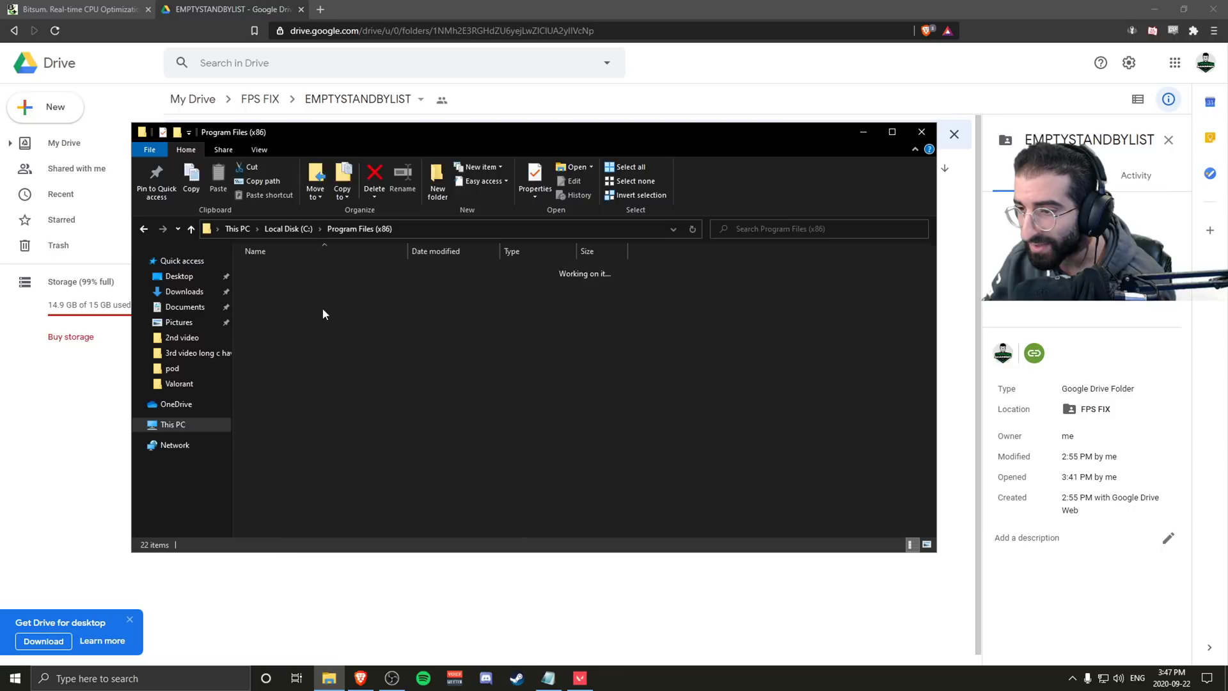
pyautogui.rightClick(628, 332)
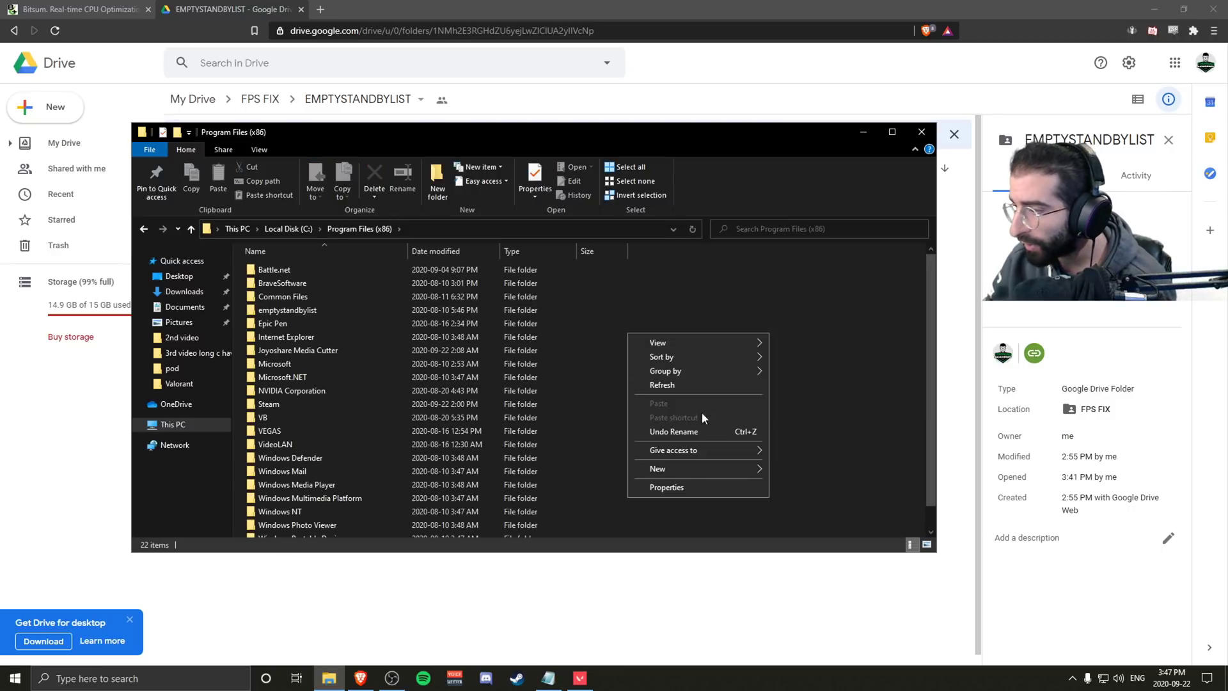
pyautogui.click(307, 311)
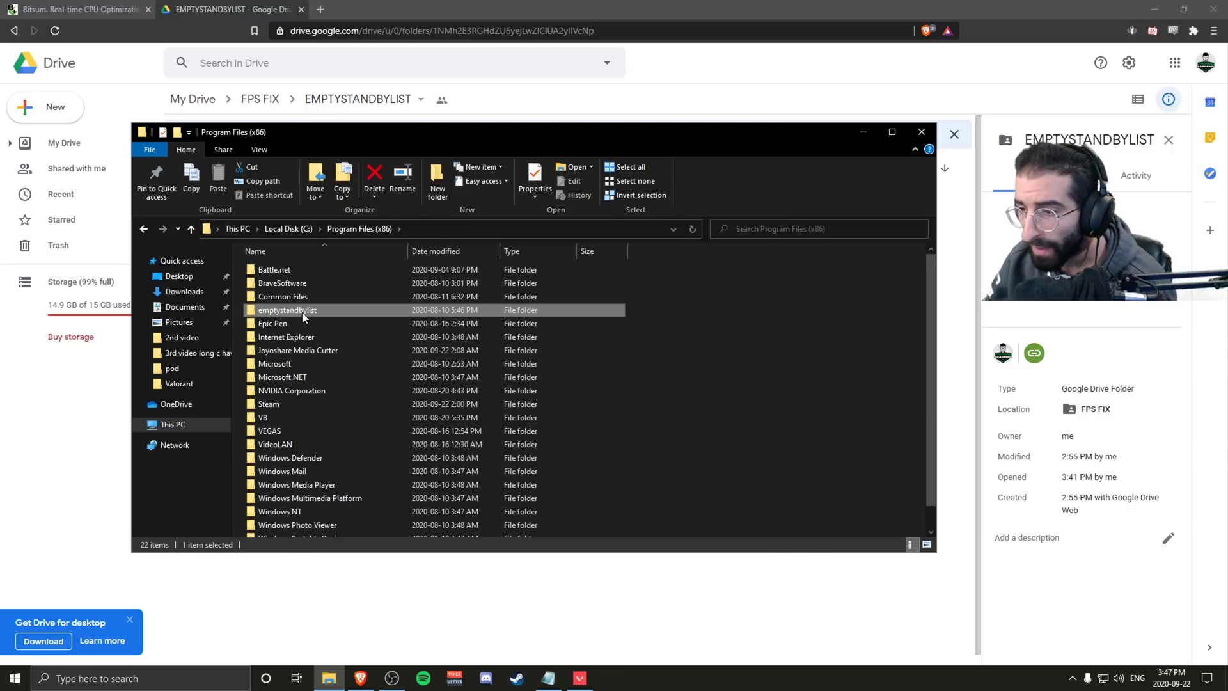
pyautogui.doubleClick(302, 311)
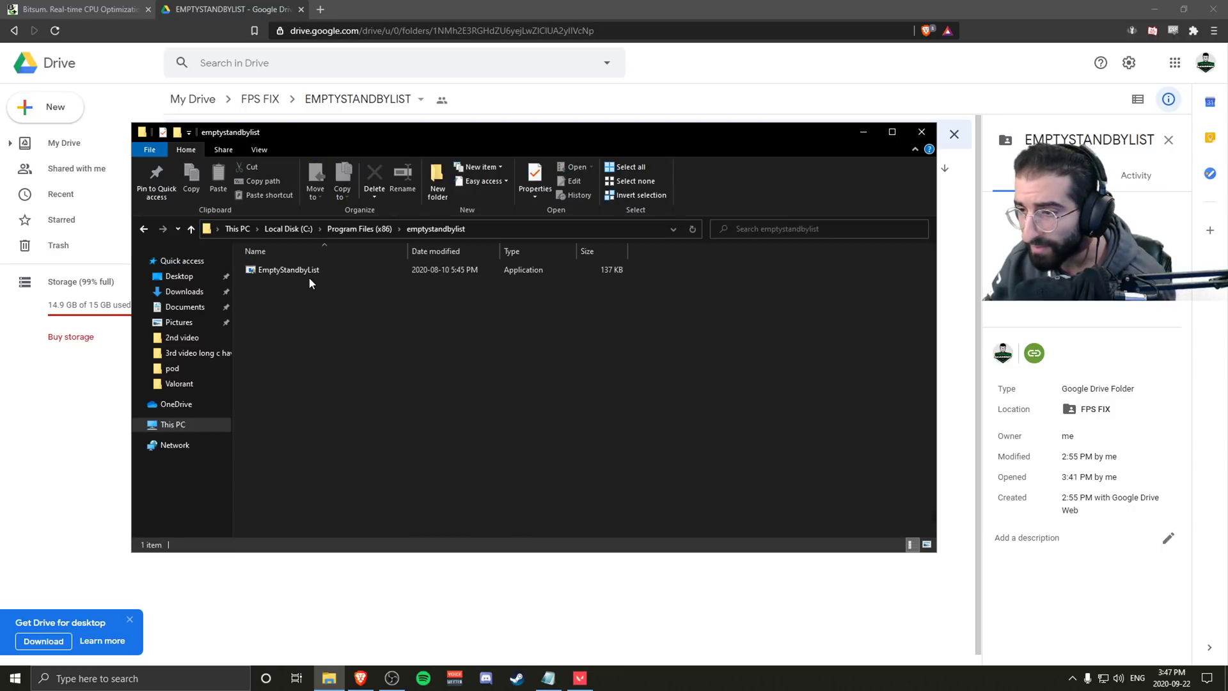
pyautogui.click(922, 132)
# Search Windows for "task sche" and open Task Scheduler.
pyautogui.click(190, 678)
pyautogui.write('task')
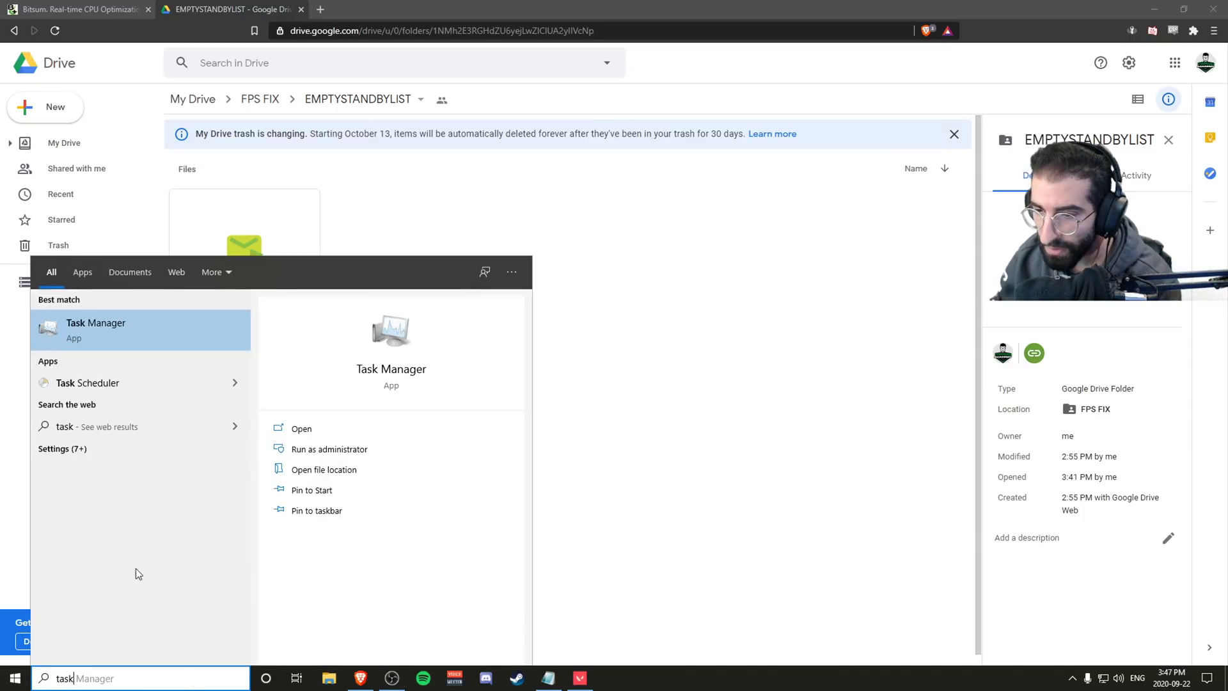
pyautogui.write(' sche')
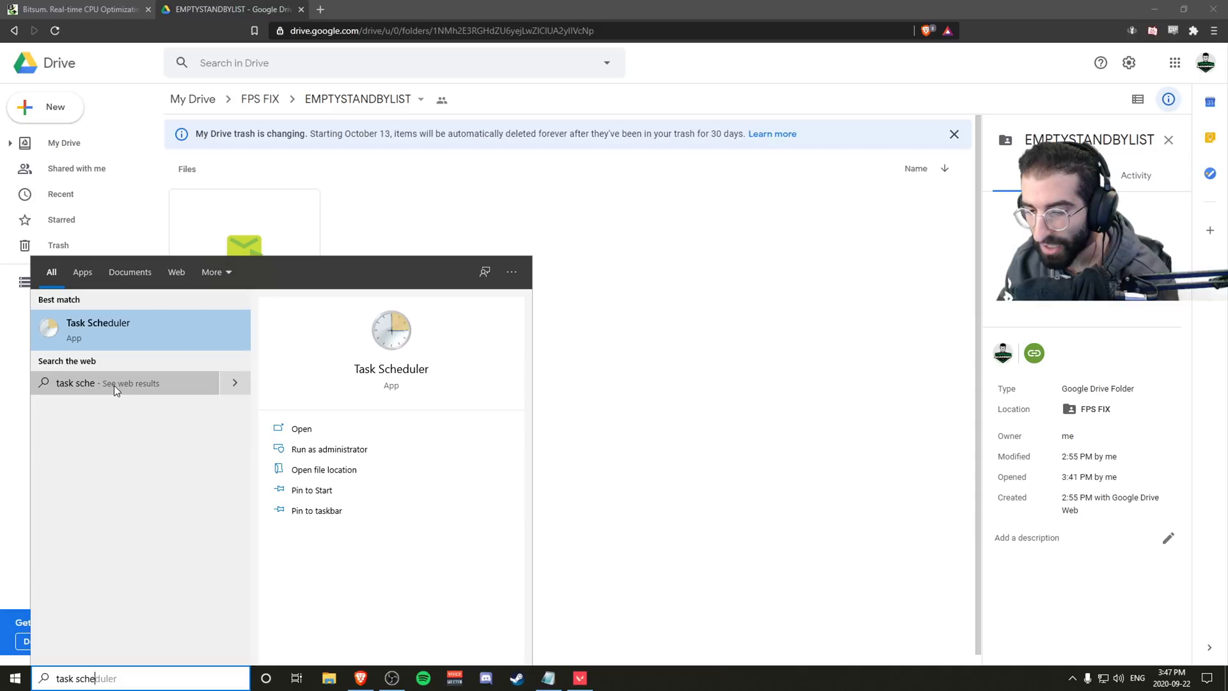
pyautogui.click(119, 324)
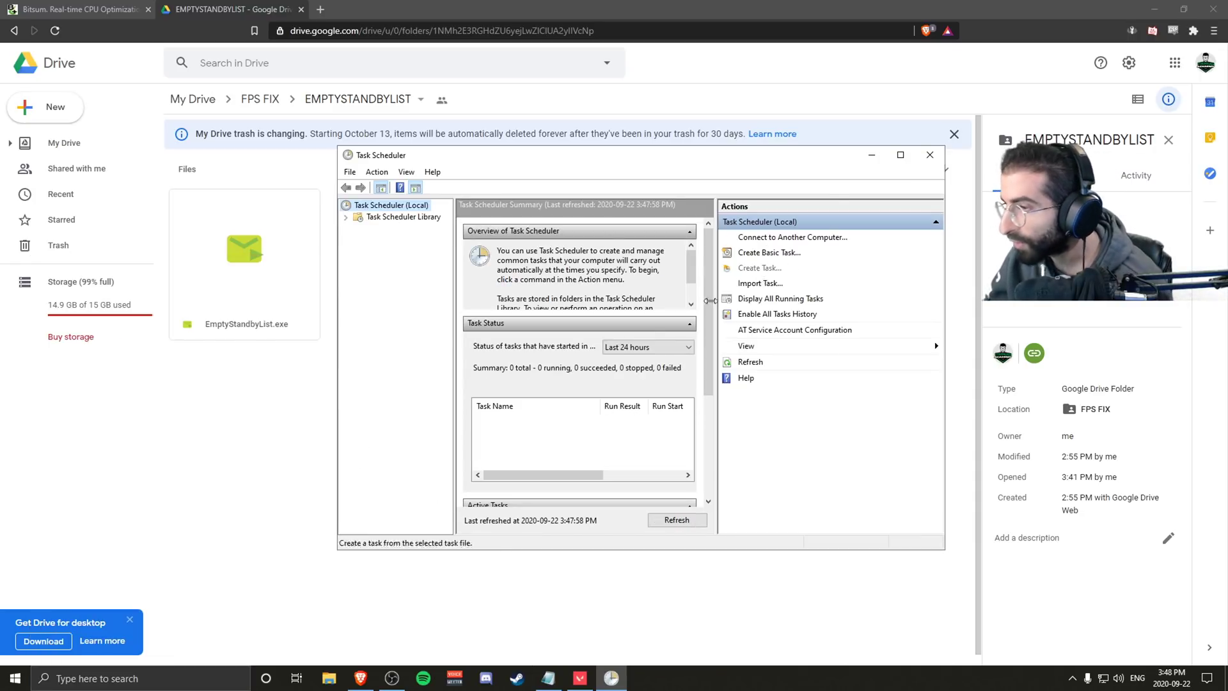
# Start creating a new task and set it to run with highest privileges.
pyautogui.click(760, 267)
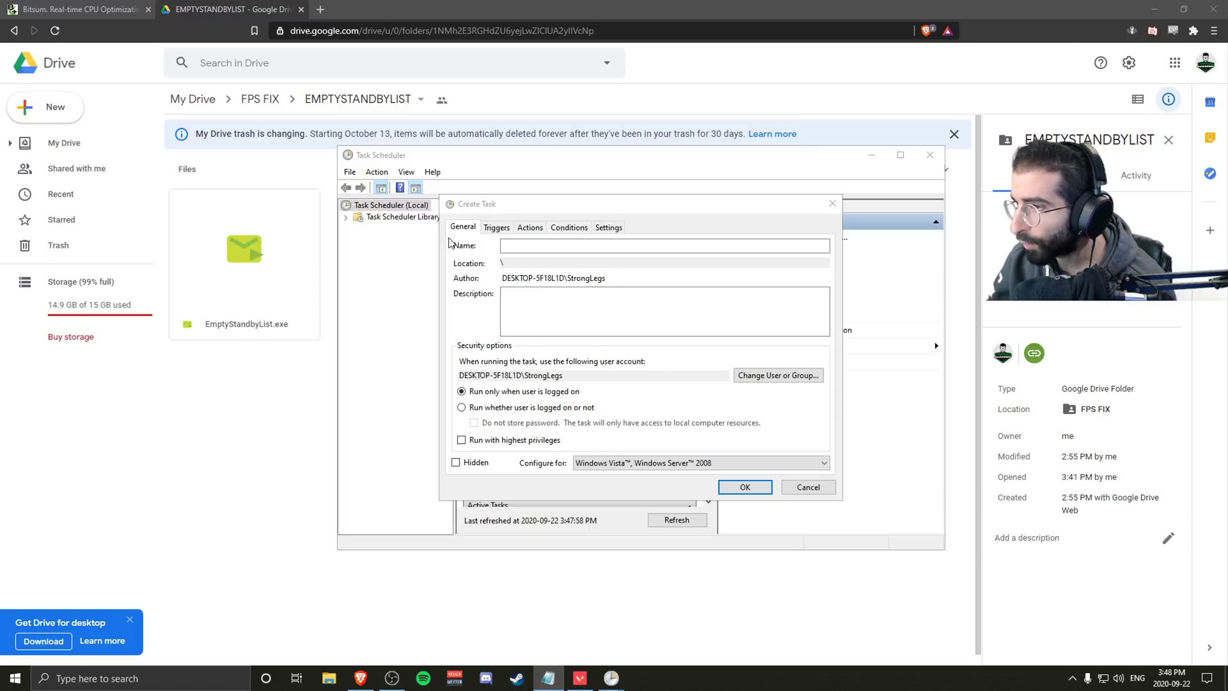
pyautogui.moveTo(590, 203)
pyautogui.mouseDown()
pyautogui.moveTo(441, 208)
pyautogui.moveTo(733, 217)
pyautogui.moveTo(568, 198)
pyautogui.mouseUp()
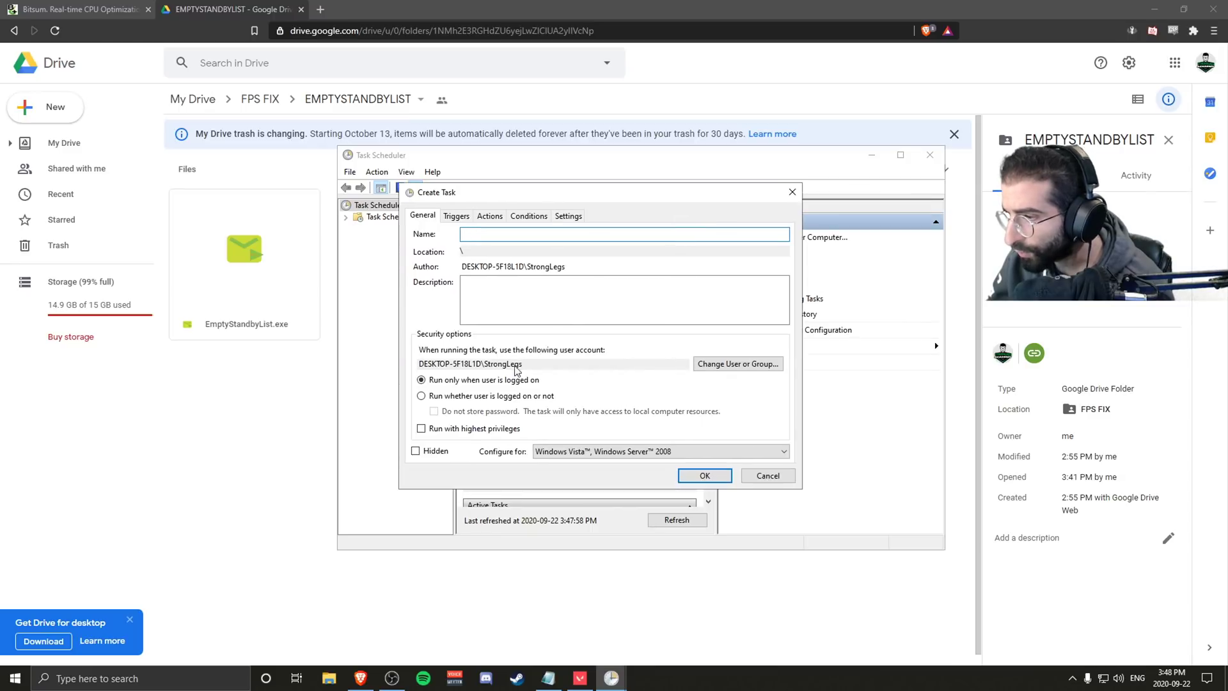
pyautogui.click(457, 430)
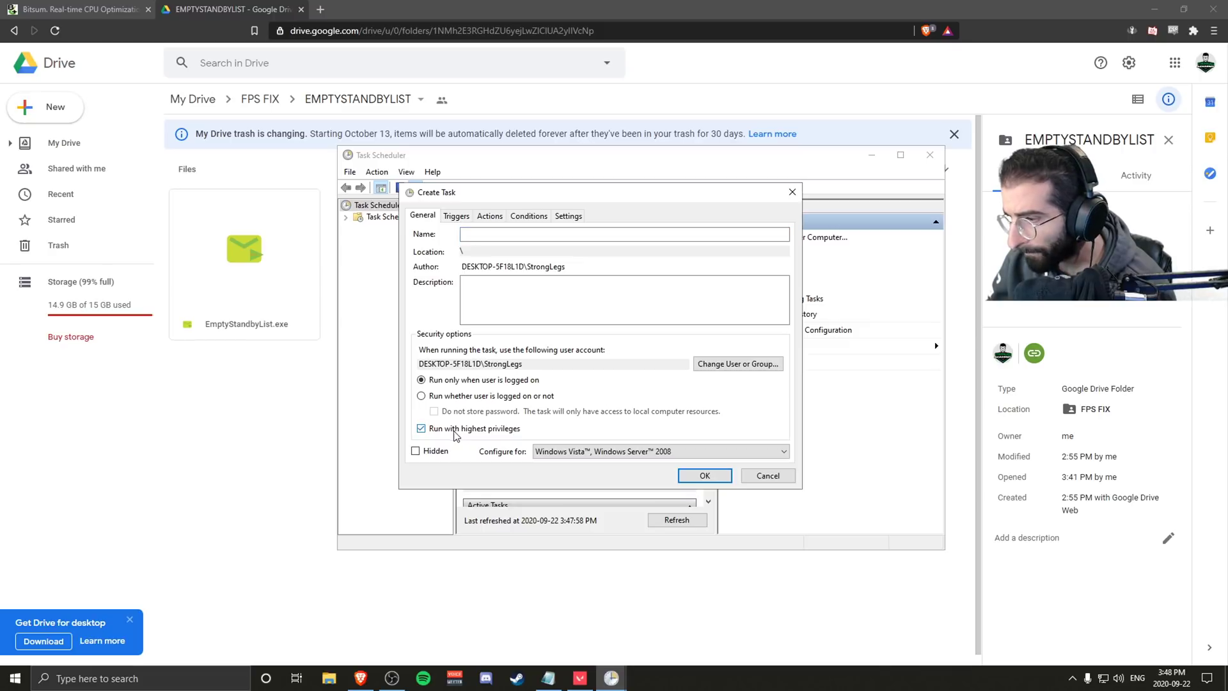
# Set the new task to run under the SYSTEM account and make it hidden.
pyautogui.click(752, 367)
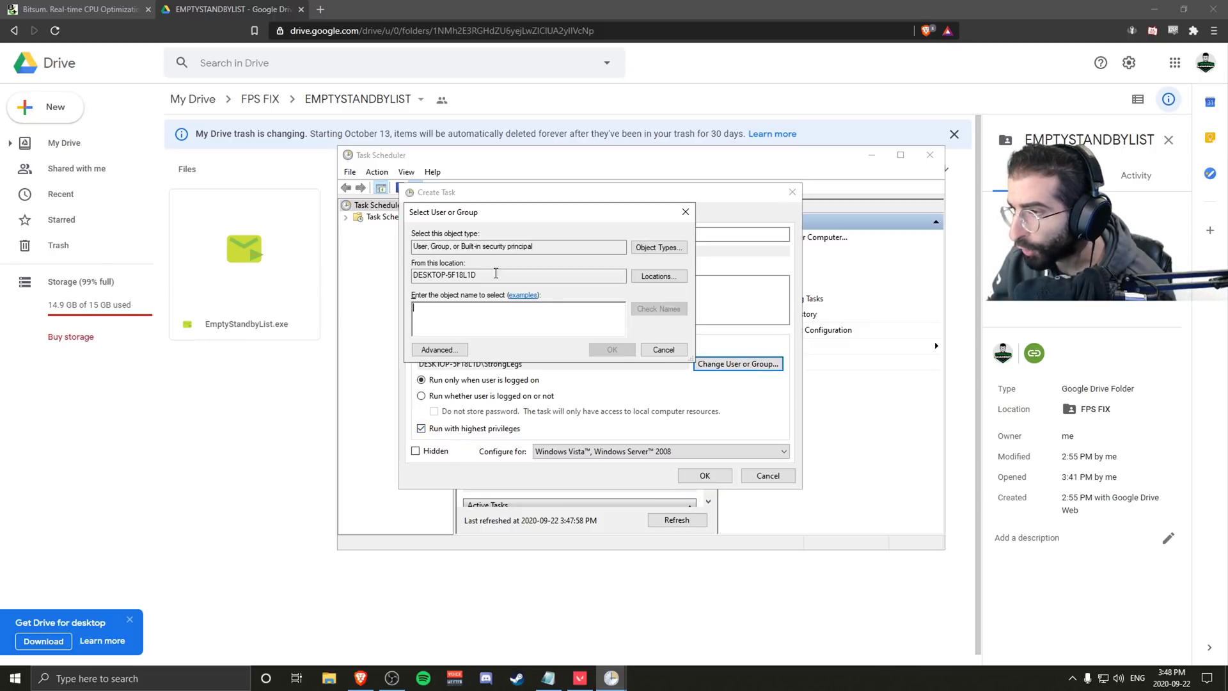
pyautogui.click(447, 349)
pyautogui.click(702, 355)
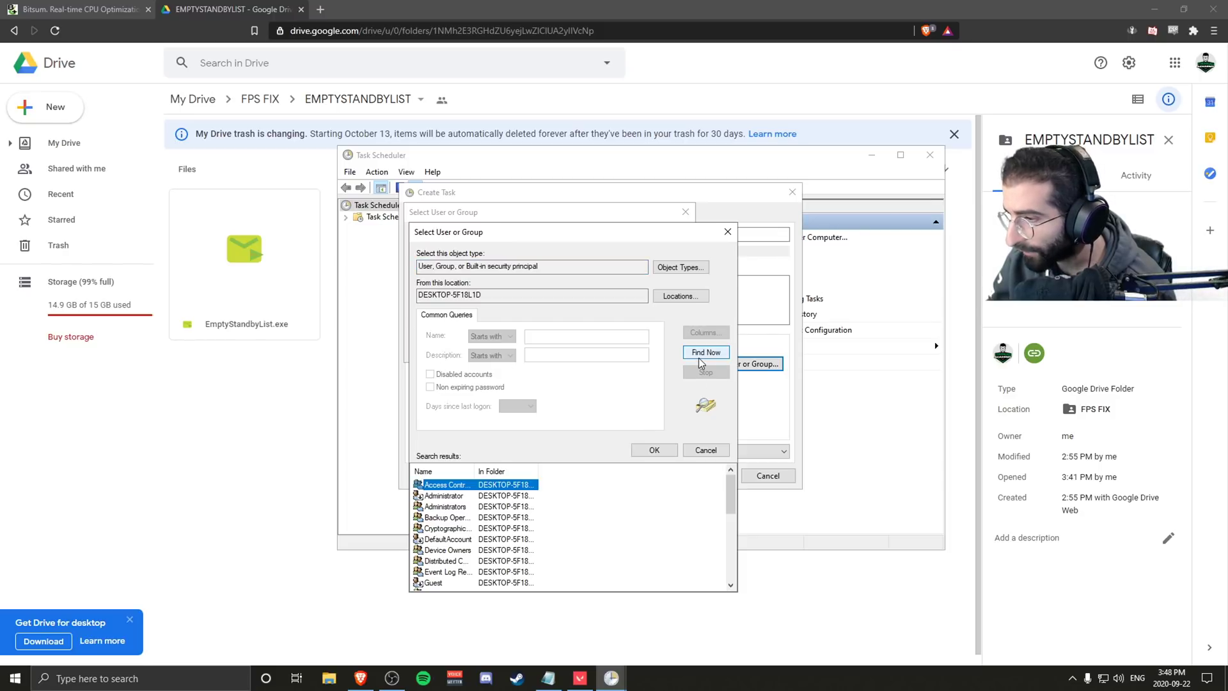
pyautogui.moveTo(731, 493); pyautogui.dragTo(718, 563)
pyautogui.click(448, 550)
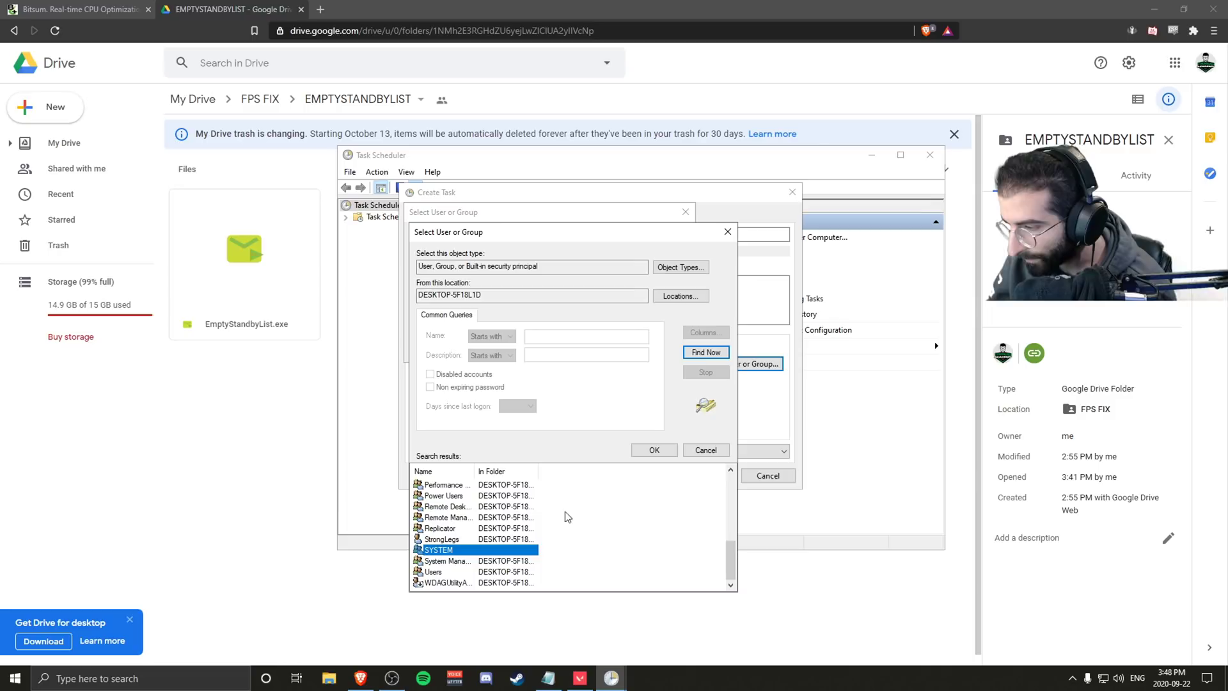
pyautogui.click(655, 450)
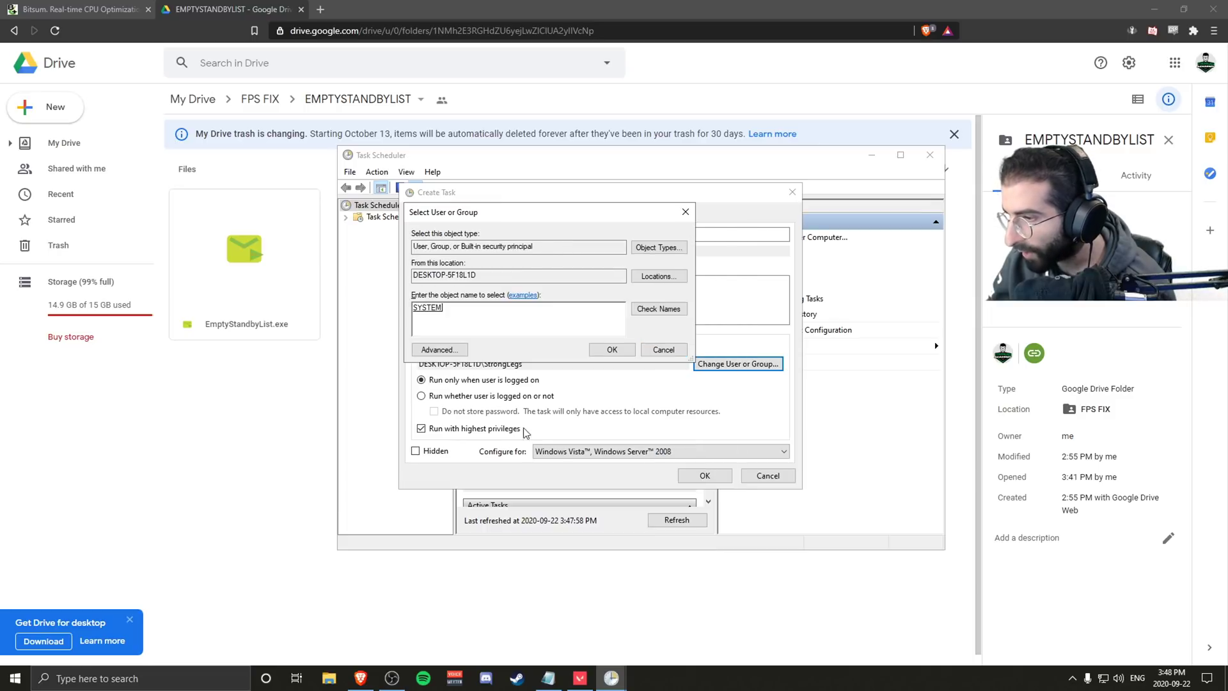
pyautogui.click(613, 350)
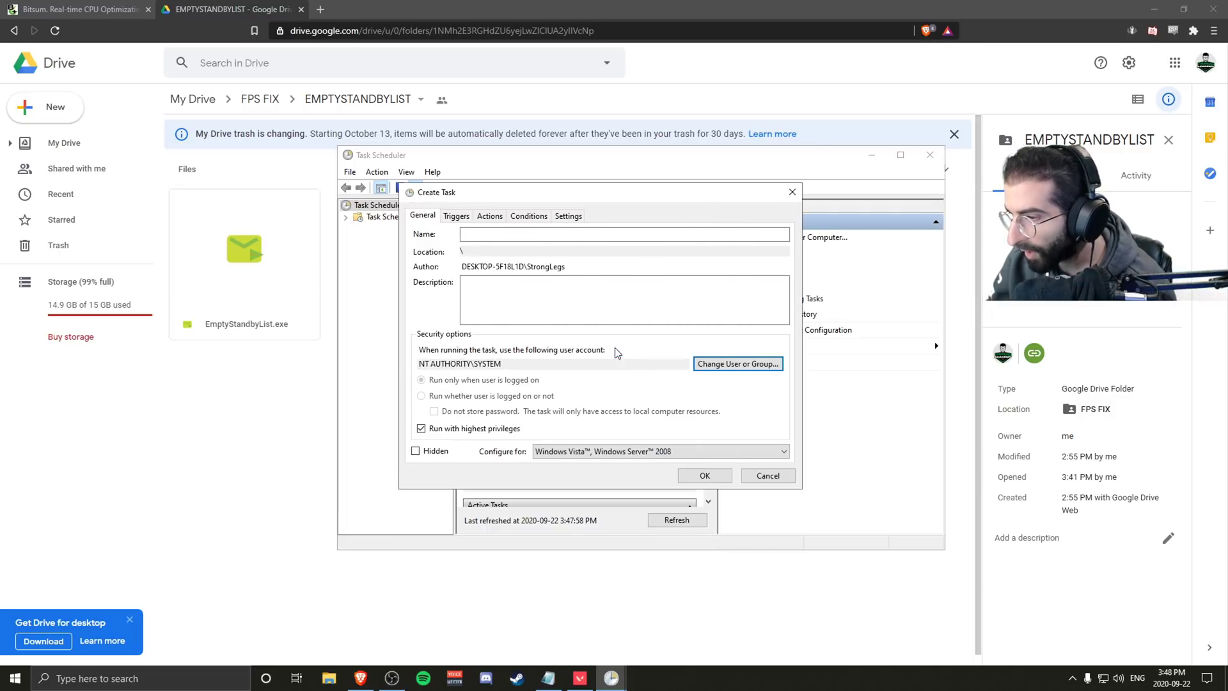
pyautogui.click(427, 456)
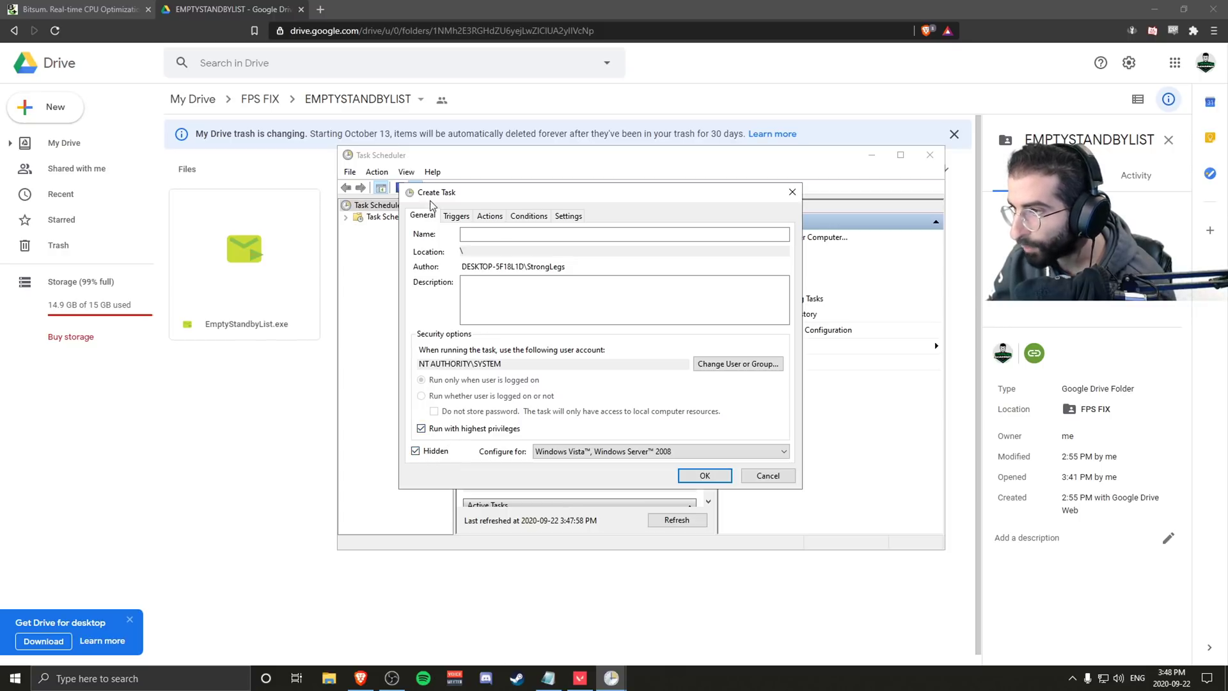
# Add a one-time scheduled trigger to the task that repeats every 10 minutes for an indefinite duration.
pyautogui.click(456, 216)
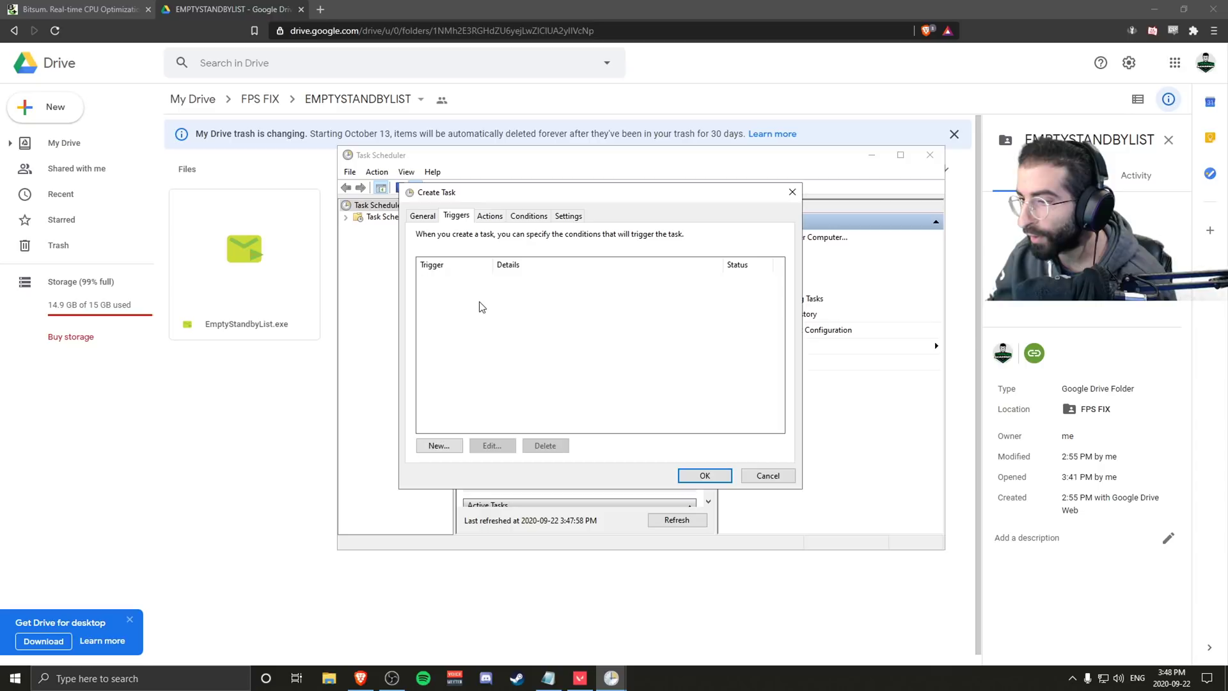
pyautogui.click(438, 445)
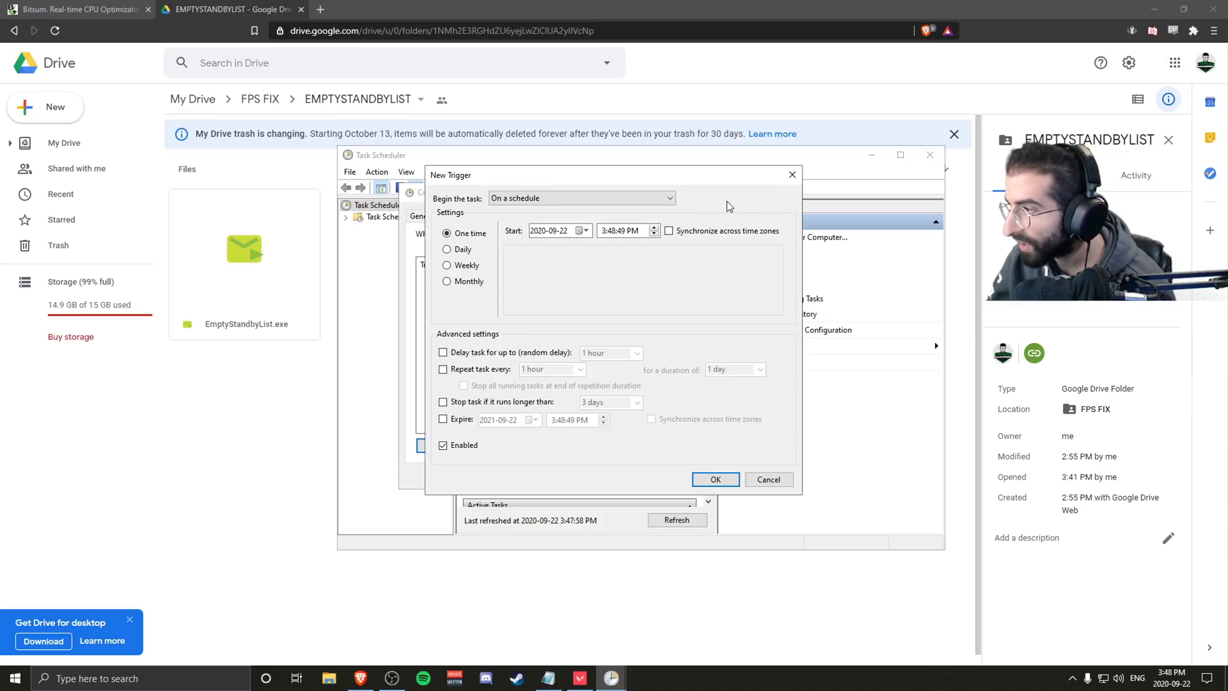
pyautogui.moveTo(542, 180); pyautogui.dragTo(627, 189)
pyautogui.doubleClick(621, 209)
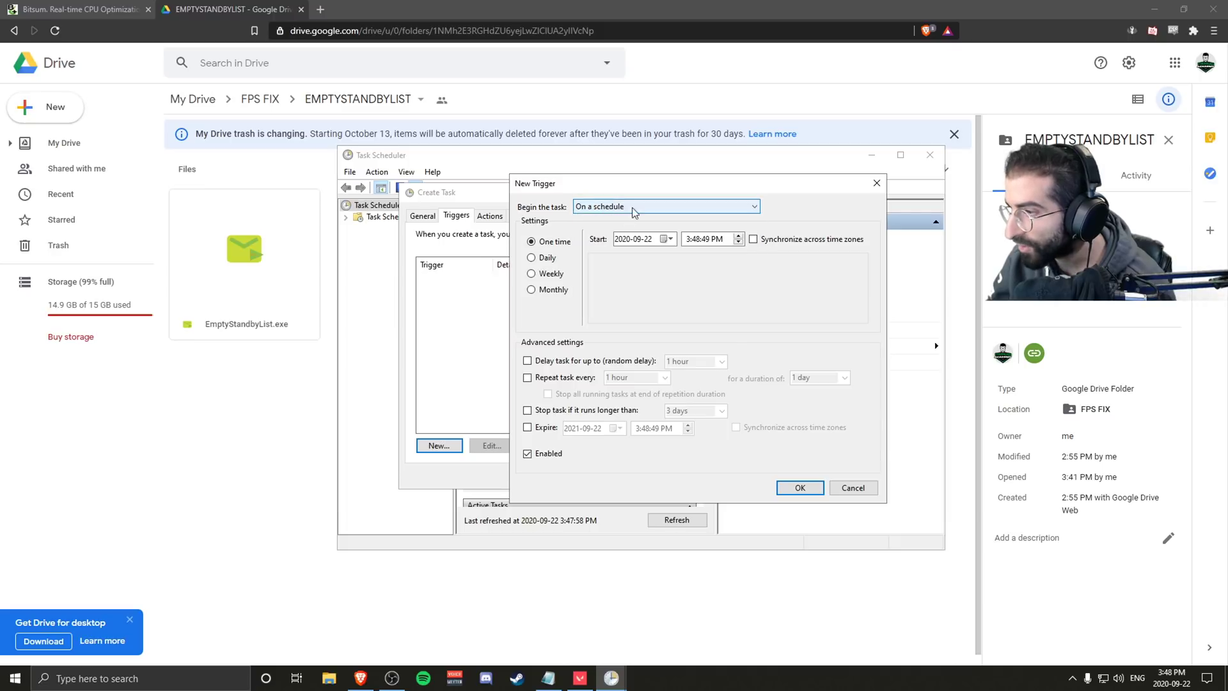
pyautogui.click(528, 378)
pyautogui.click(636, 377)
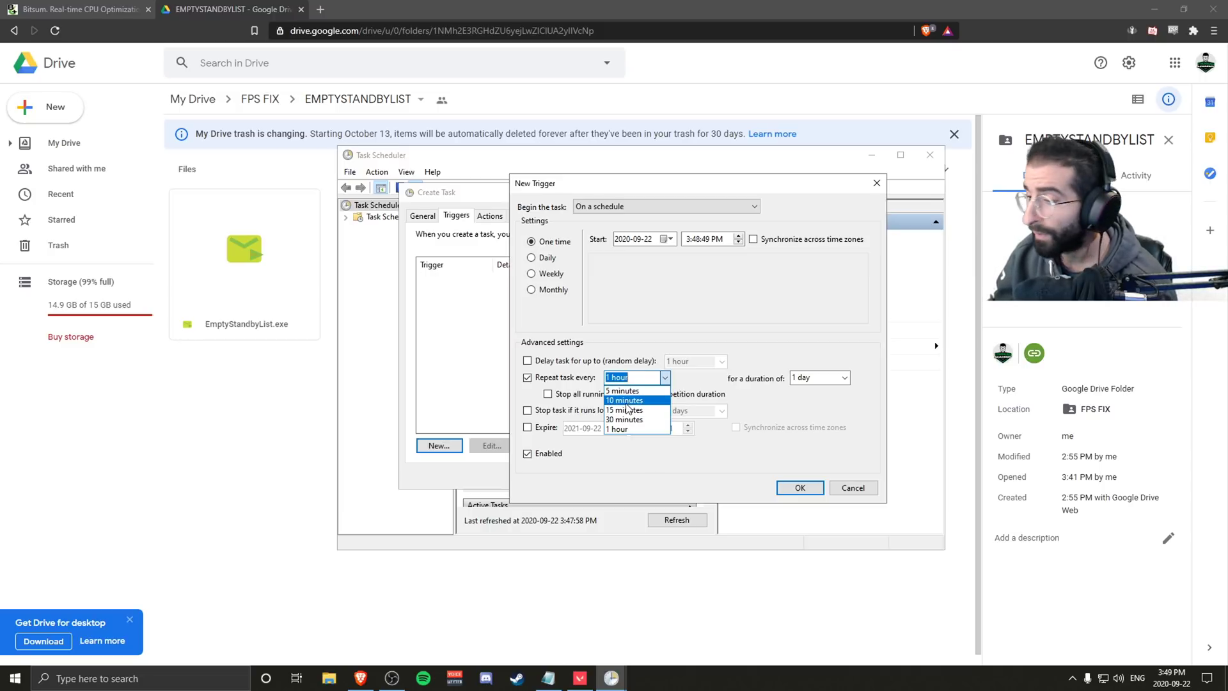
pyautogui.click(626, 401)
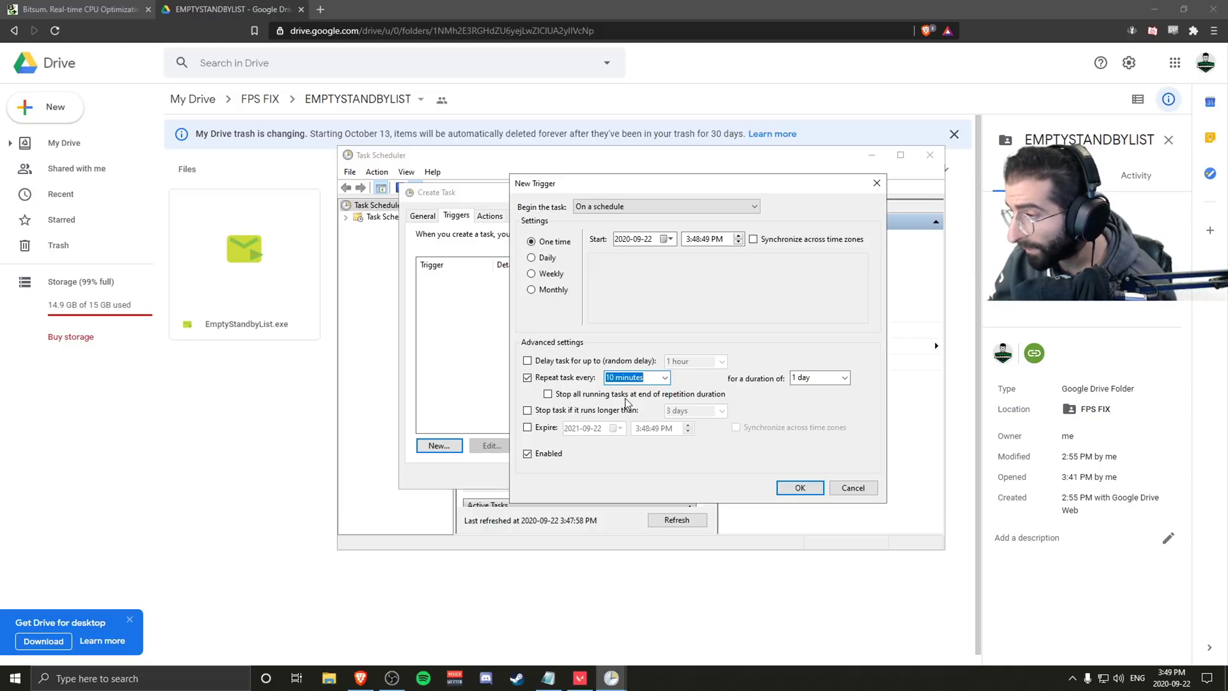
pyautogui.click(845, 378)
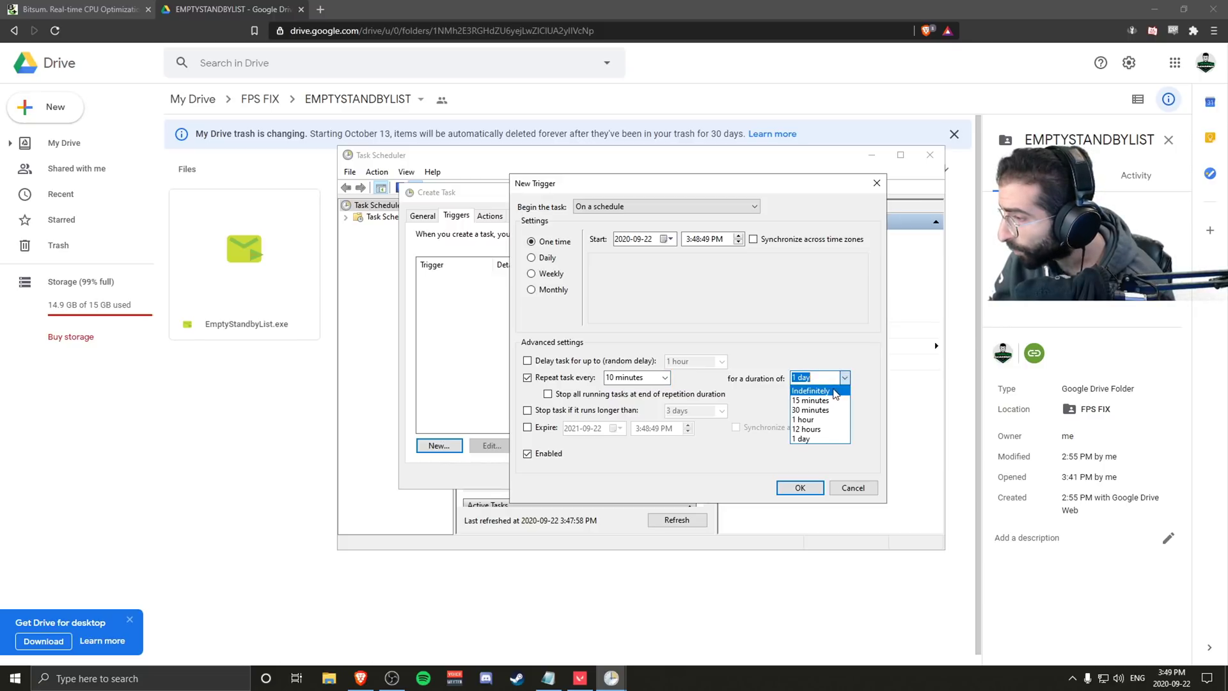
pyautogui.click(832, 391)
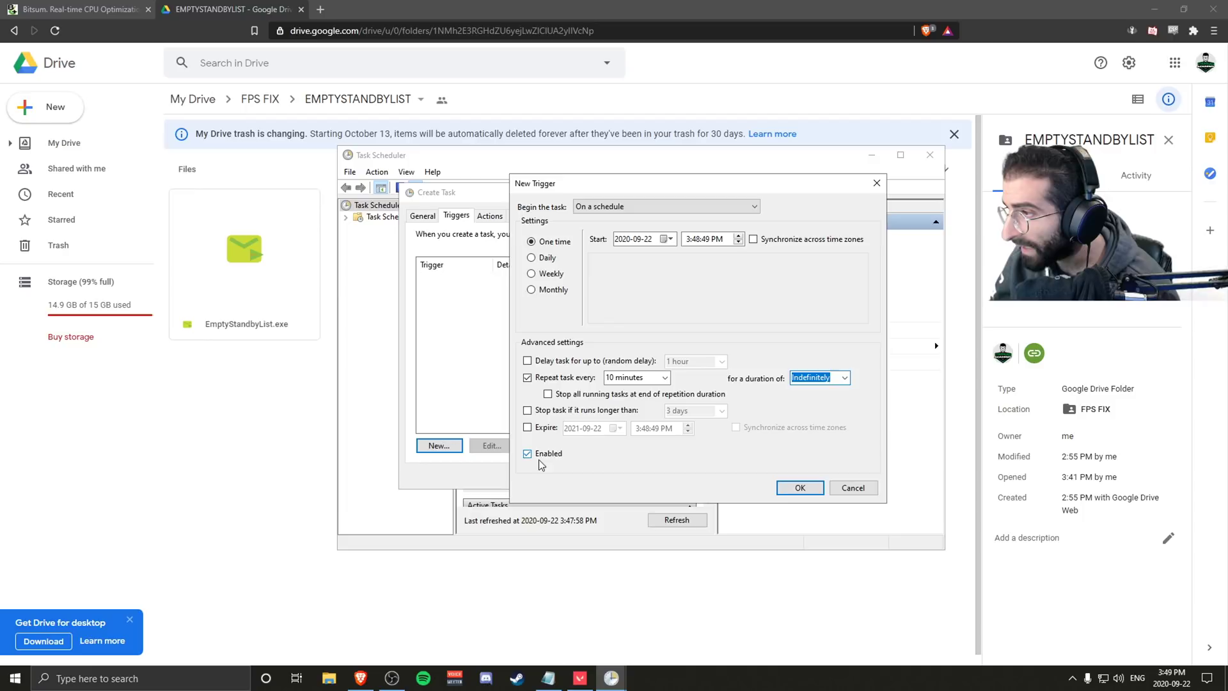
pyautogui.click(800, 487)
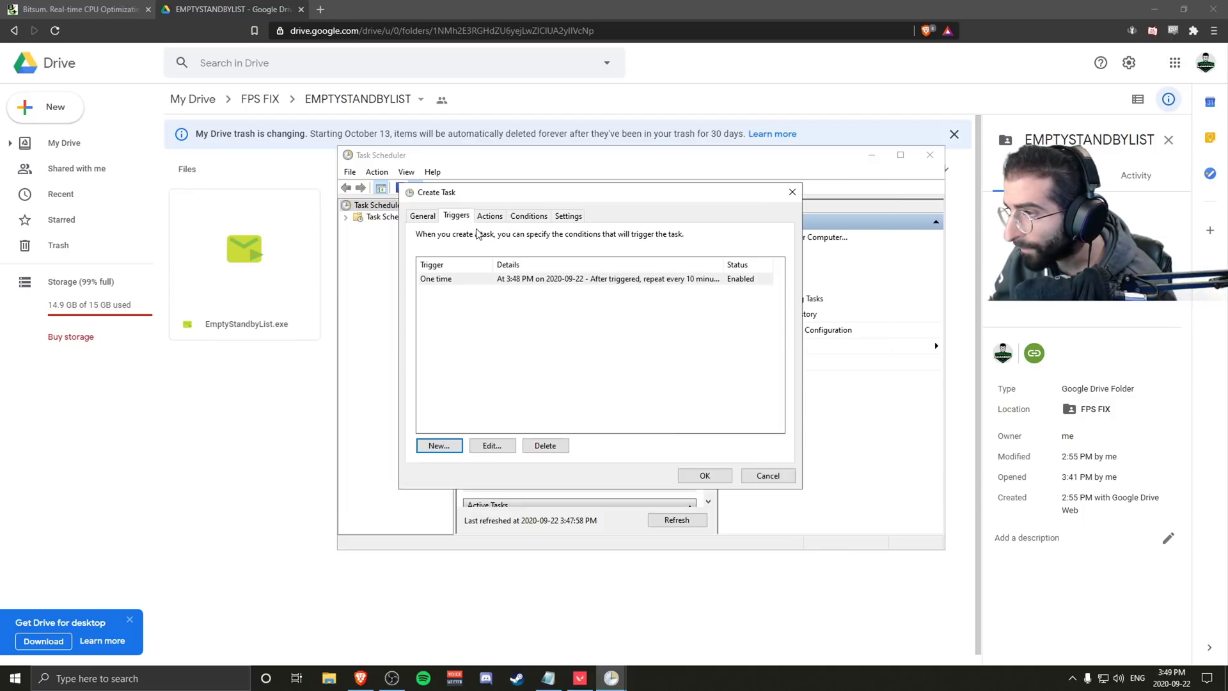
# Begin a start-a-program action and choose EmptyStandbyList, cancel it, then check the task's conditions and discard the new task.
pyautogui.click(490, 216)
pyautogui.click(437, 444)
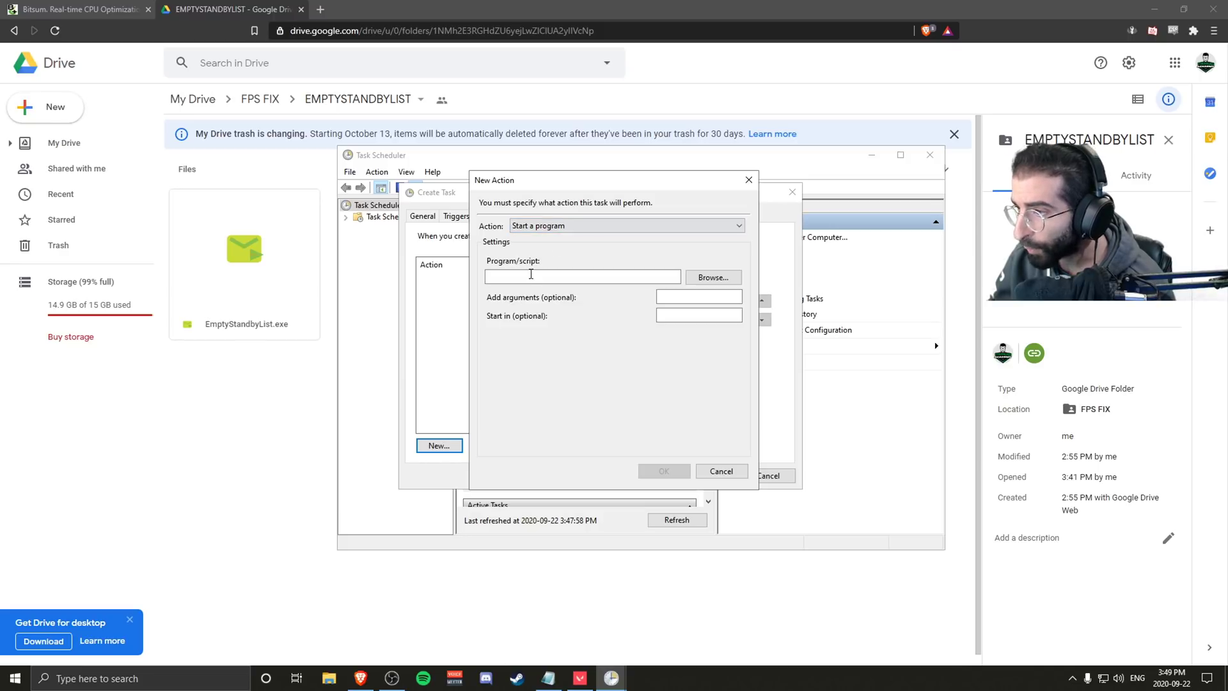
pyautogui.click(715, 279)
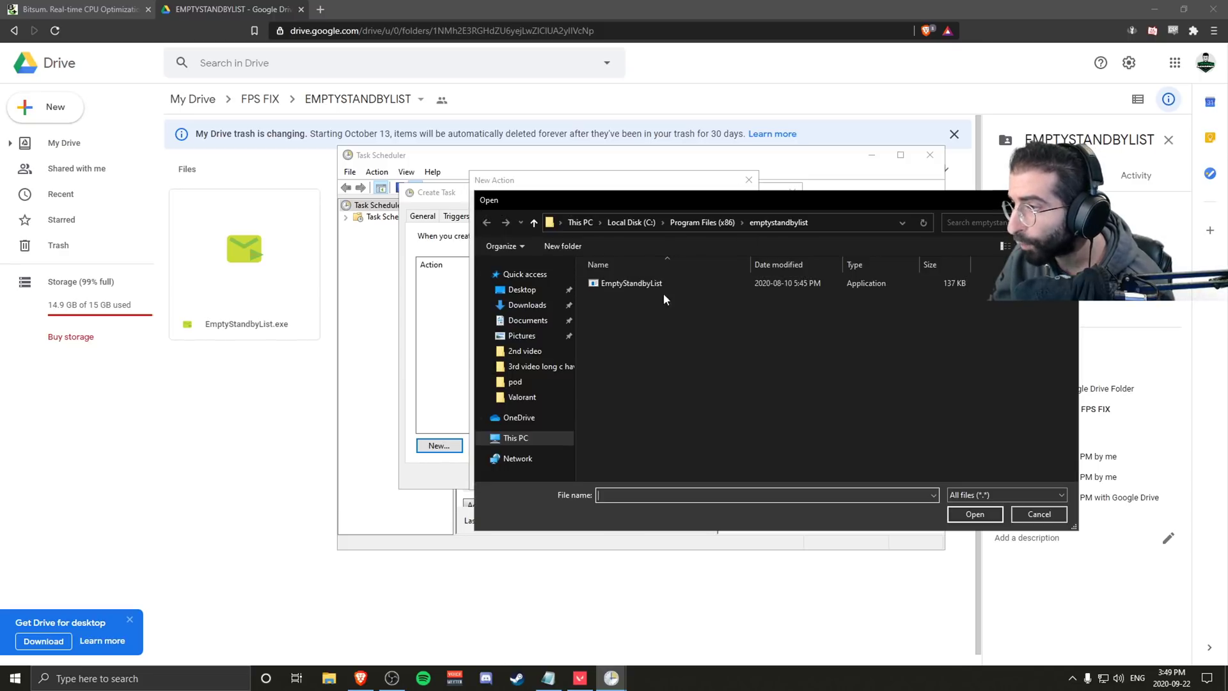
pyautogui.click(643, 282)
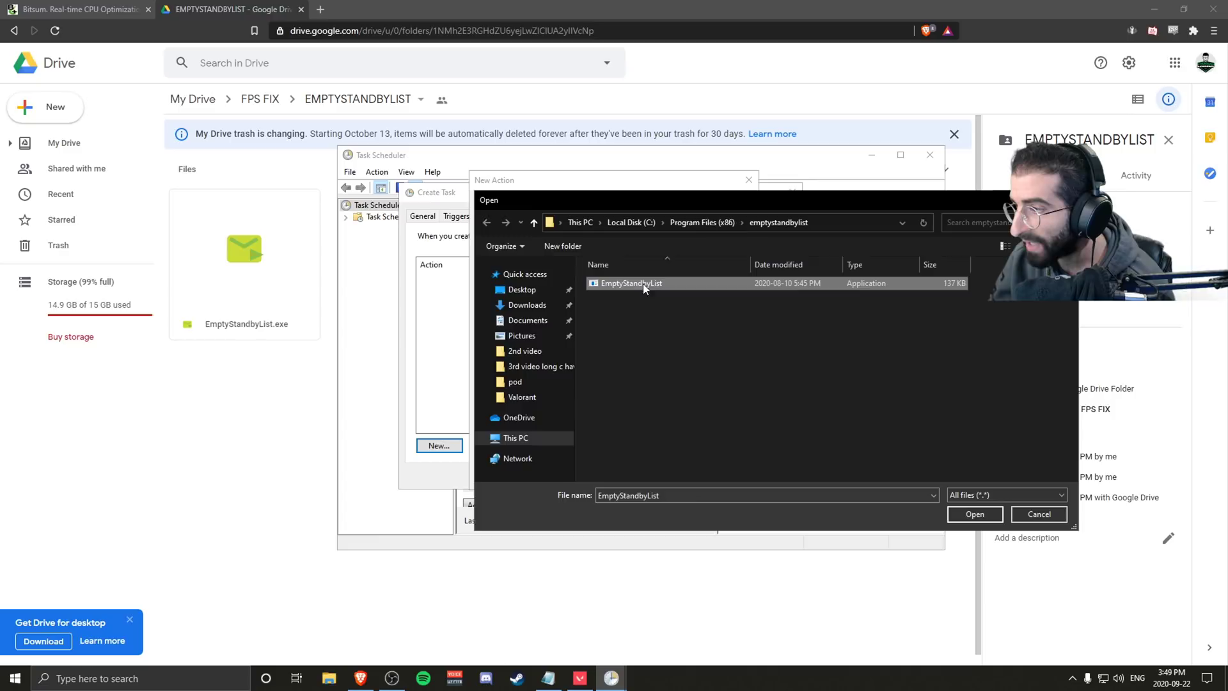
pyautogui.click(1039, 514)
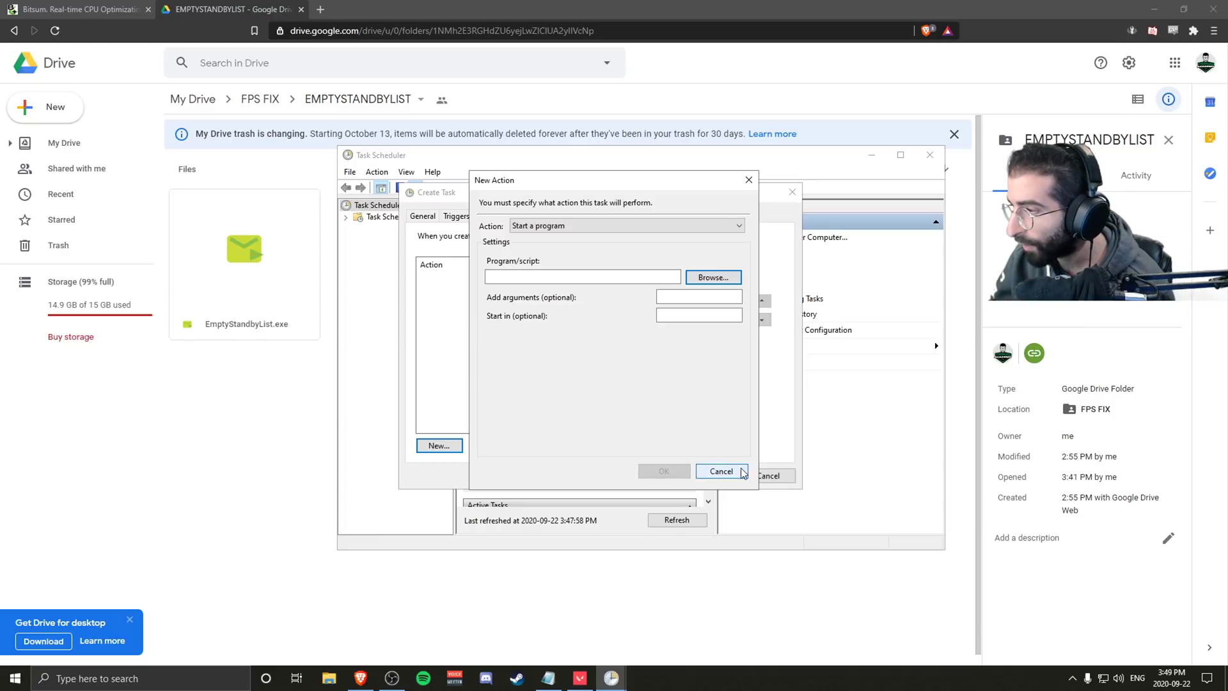
pyautogui.click(715, 472)
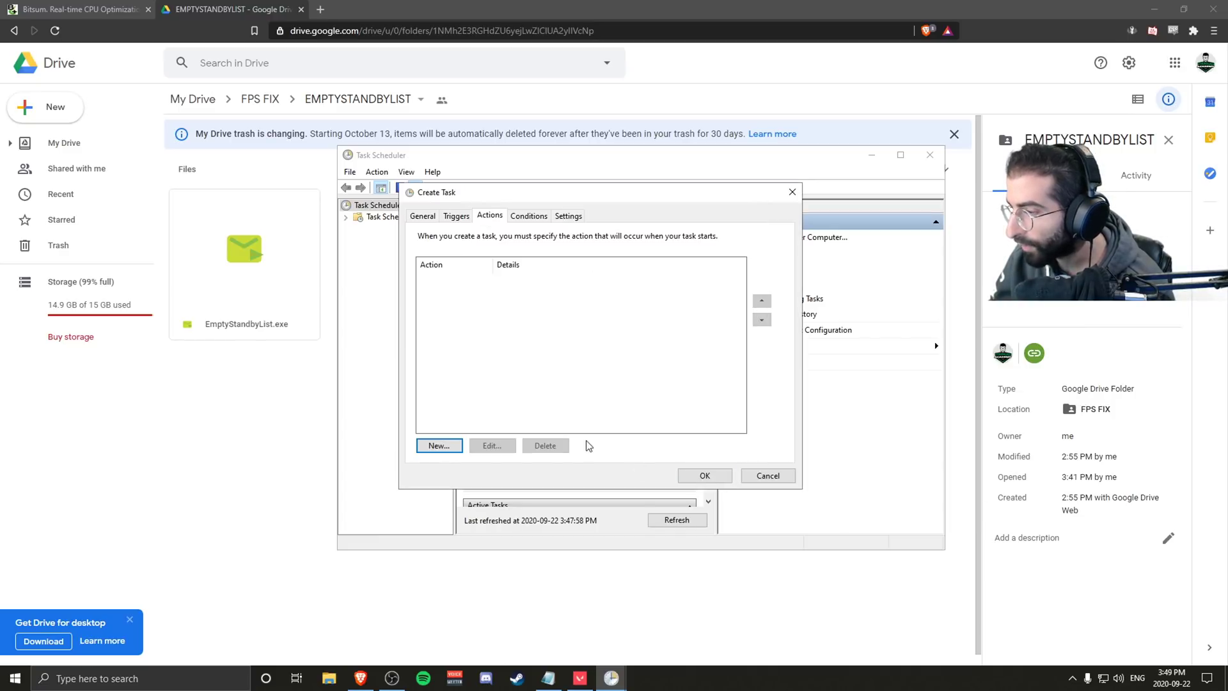
pyautogui.click(528, 216)
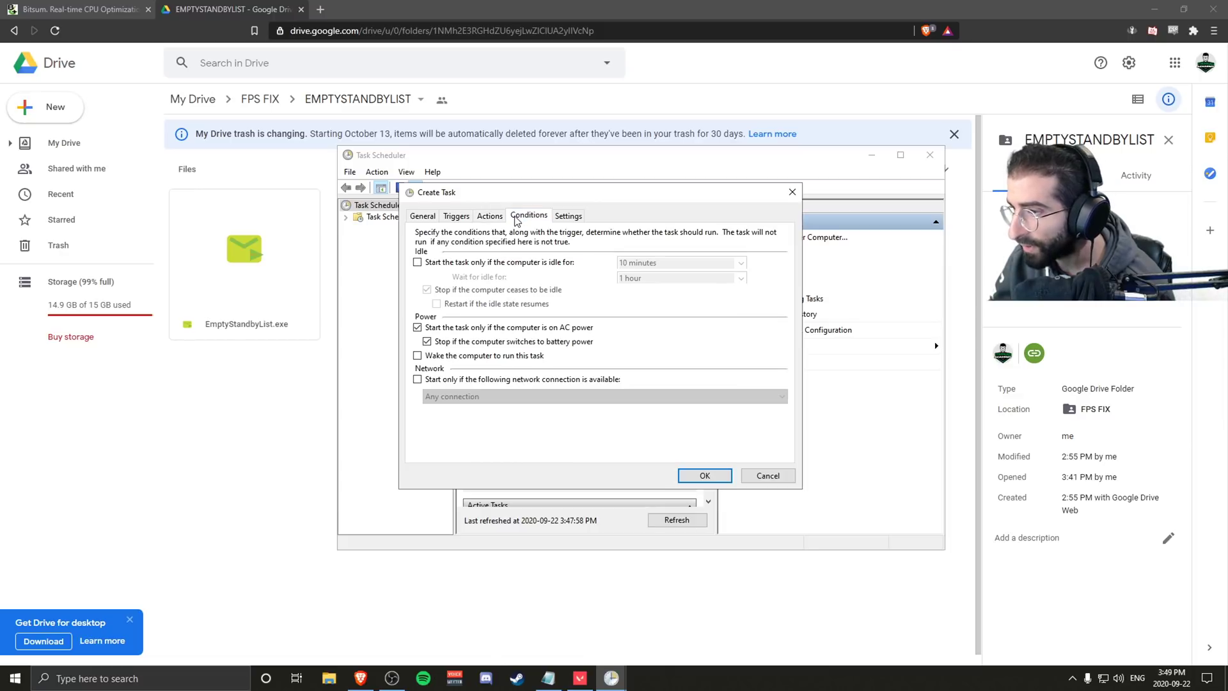
pyautogui.click(767, 475)
# Open the existing CACHE CLEARING task in the Task Scheduler Library and review its general options, triggers, actions and conditions.
pyautogui.click(397, 217)
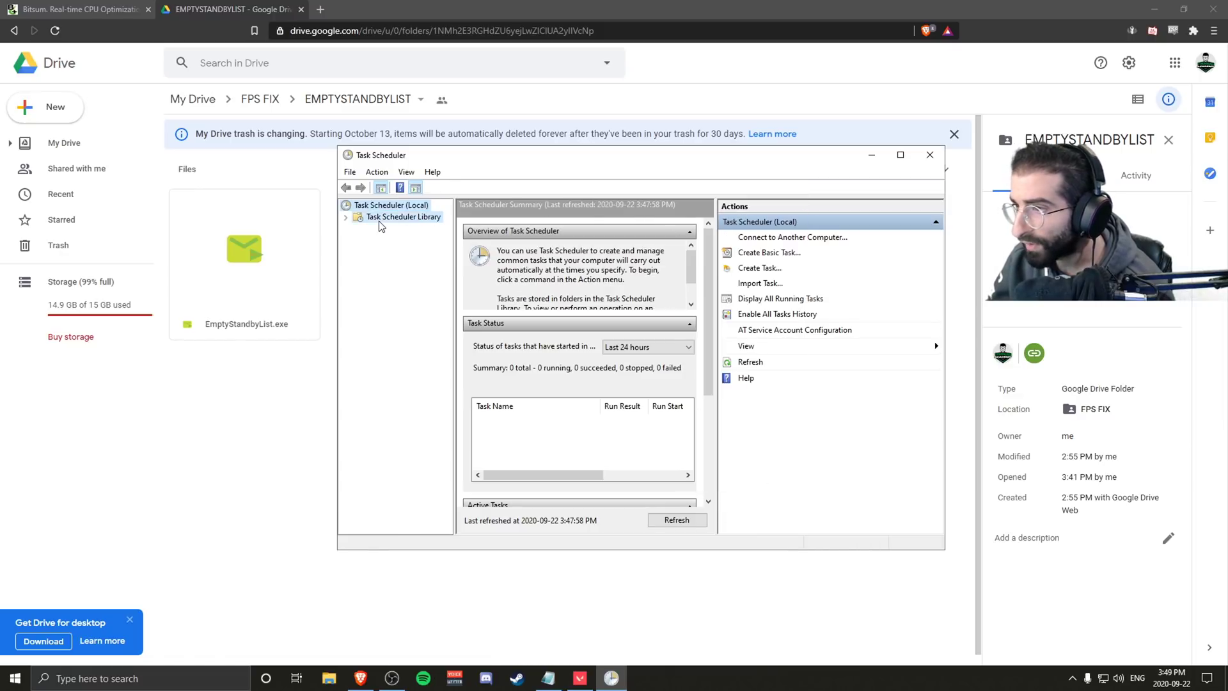
pyautogui.click(504, 249)
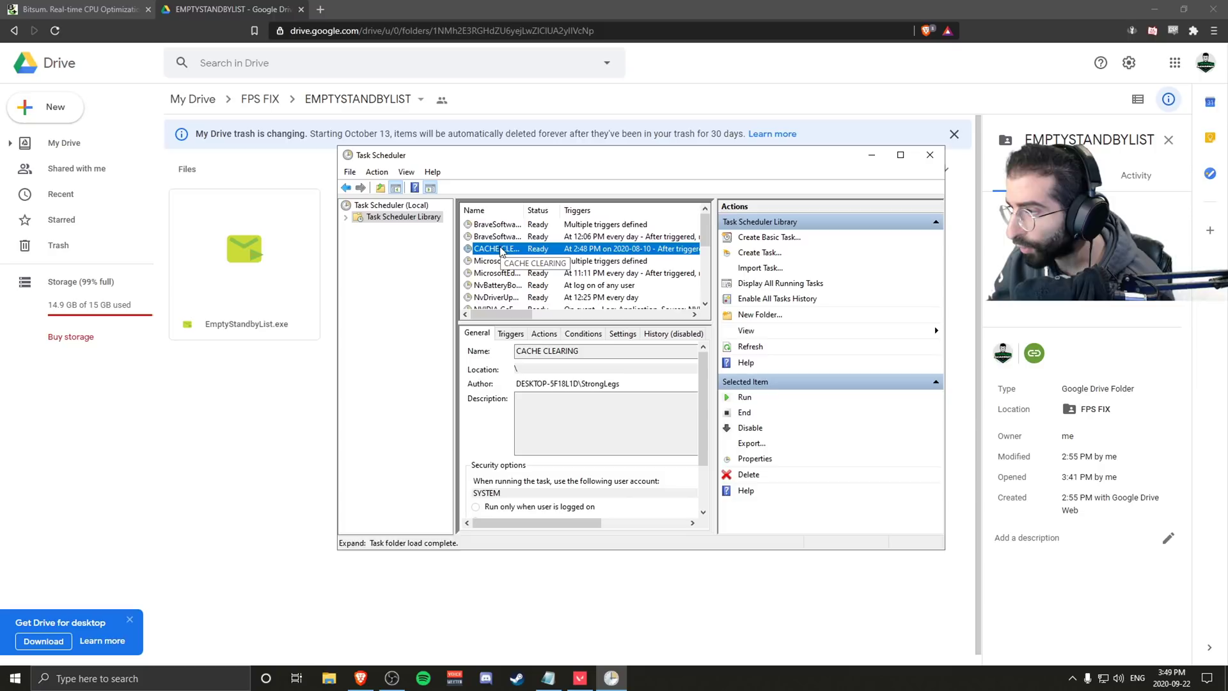
pyautogui.doubleClick(493, 251)
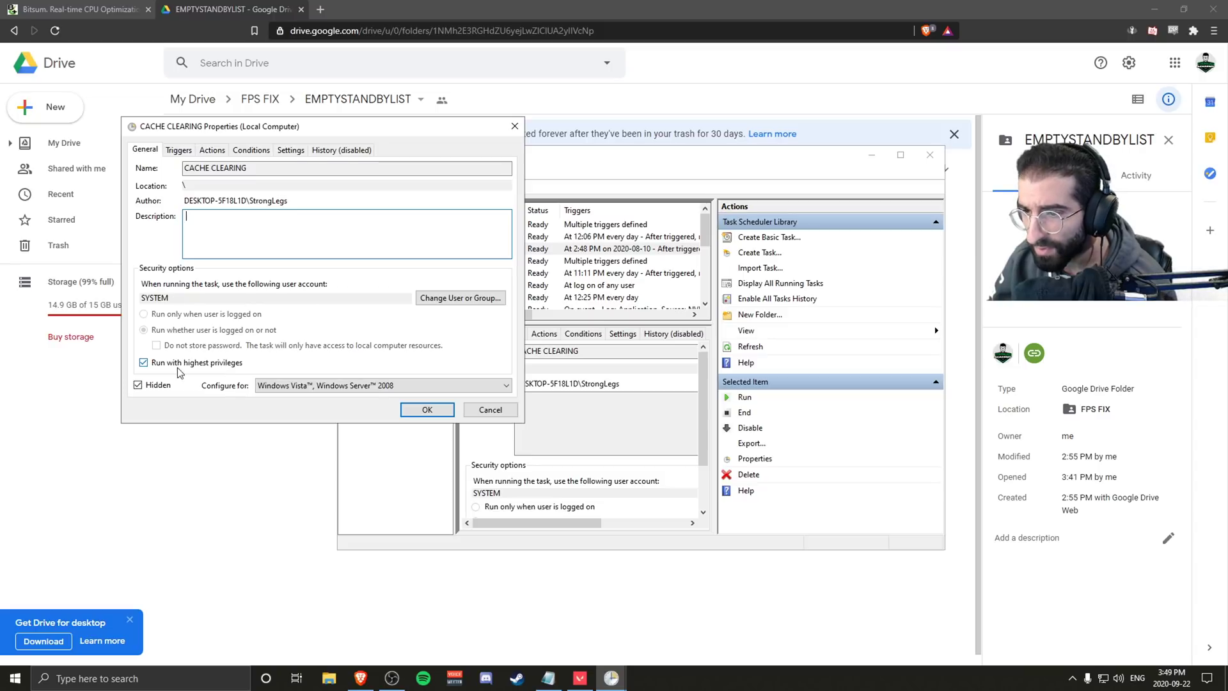
pyautogui.click(178, 151)
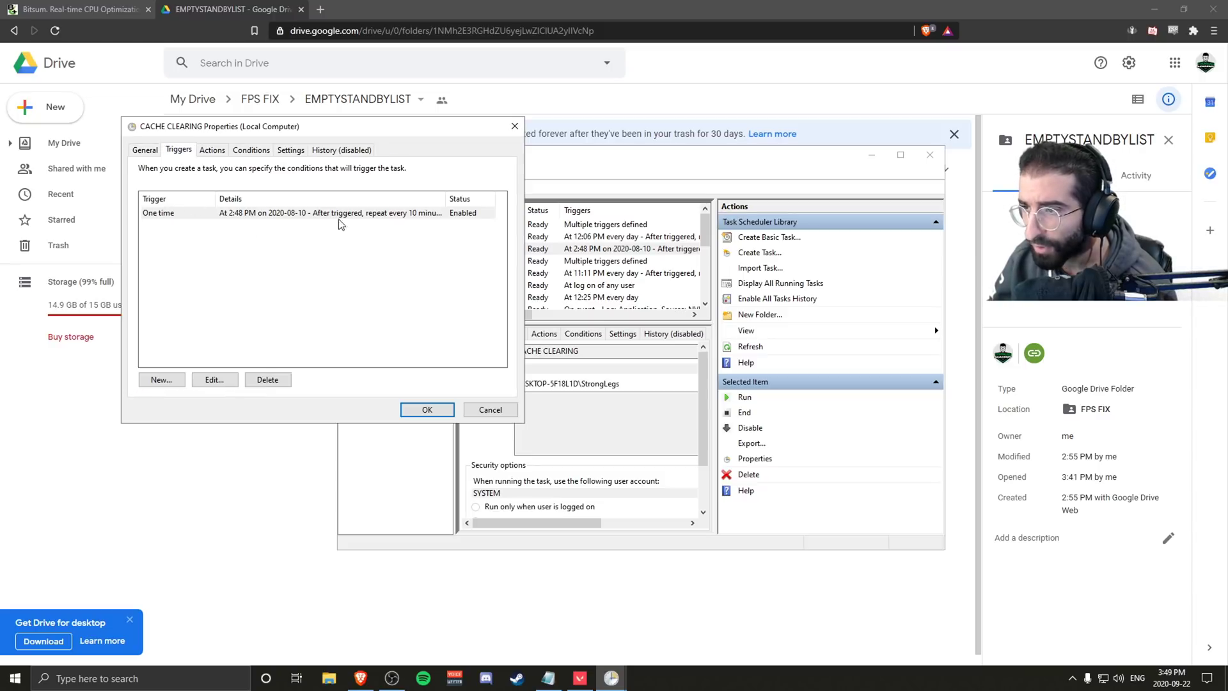
pyautogui.click(200, 152)
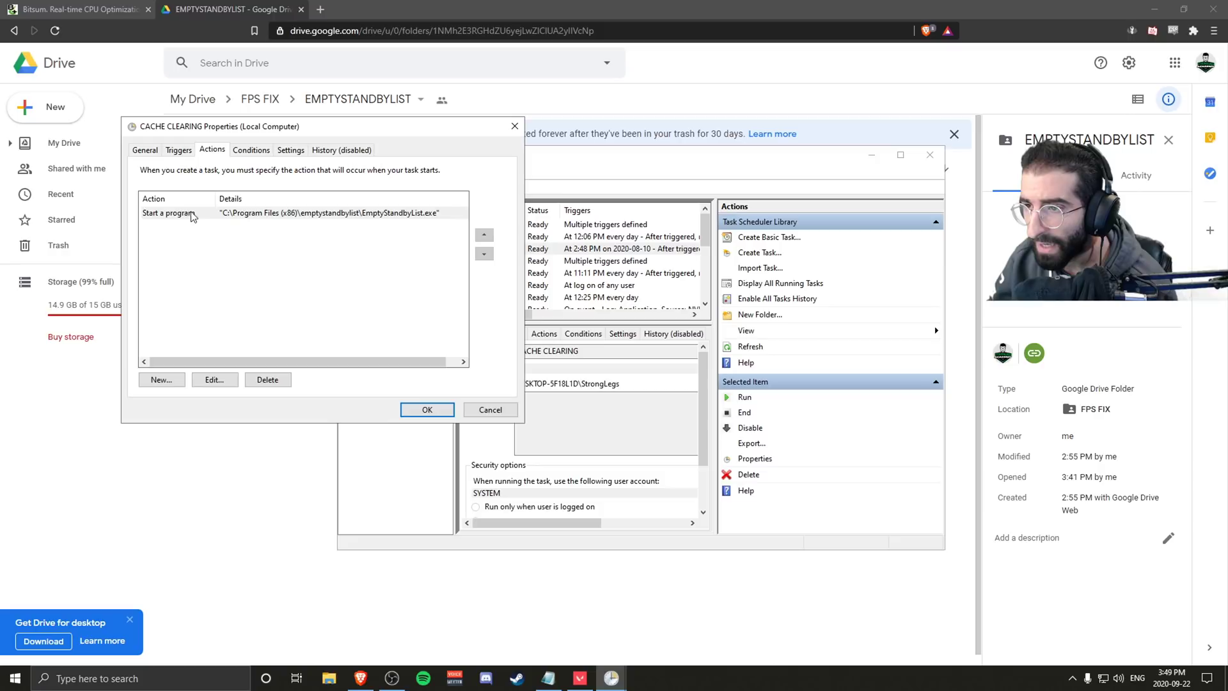
pyautogui.click(252, 152)
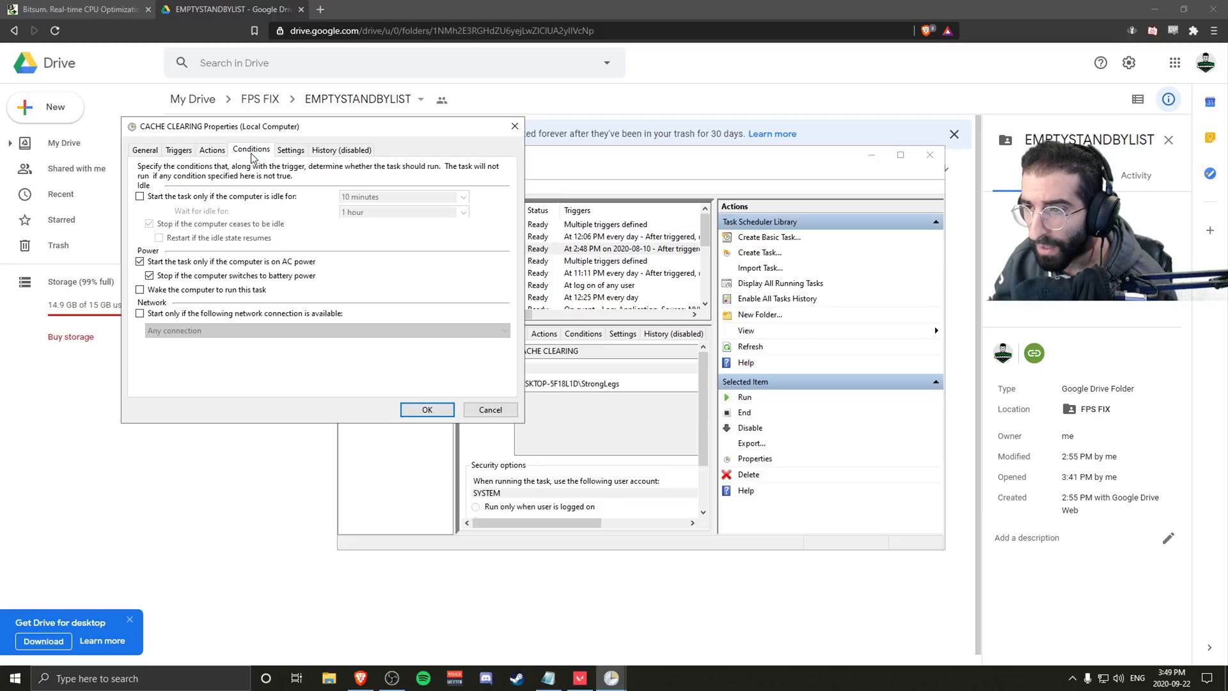
pyautogui.click(428, 410)
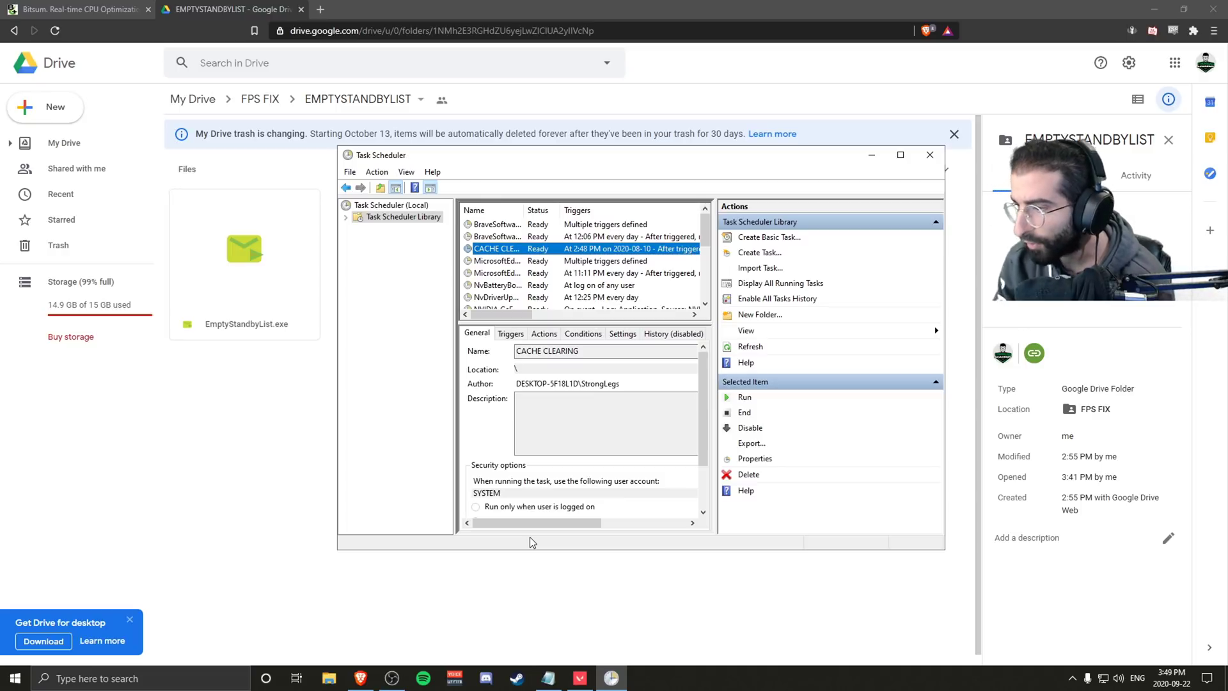
# Switch to Task Manager, examine the memory performance details including the cached amount, and close it.
pyautogui.click(380, 431)
pyautogui.hotkey('ctrl', 'shift', 'Escape')
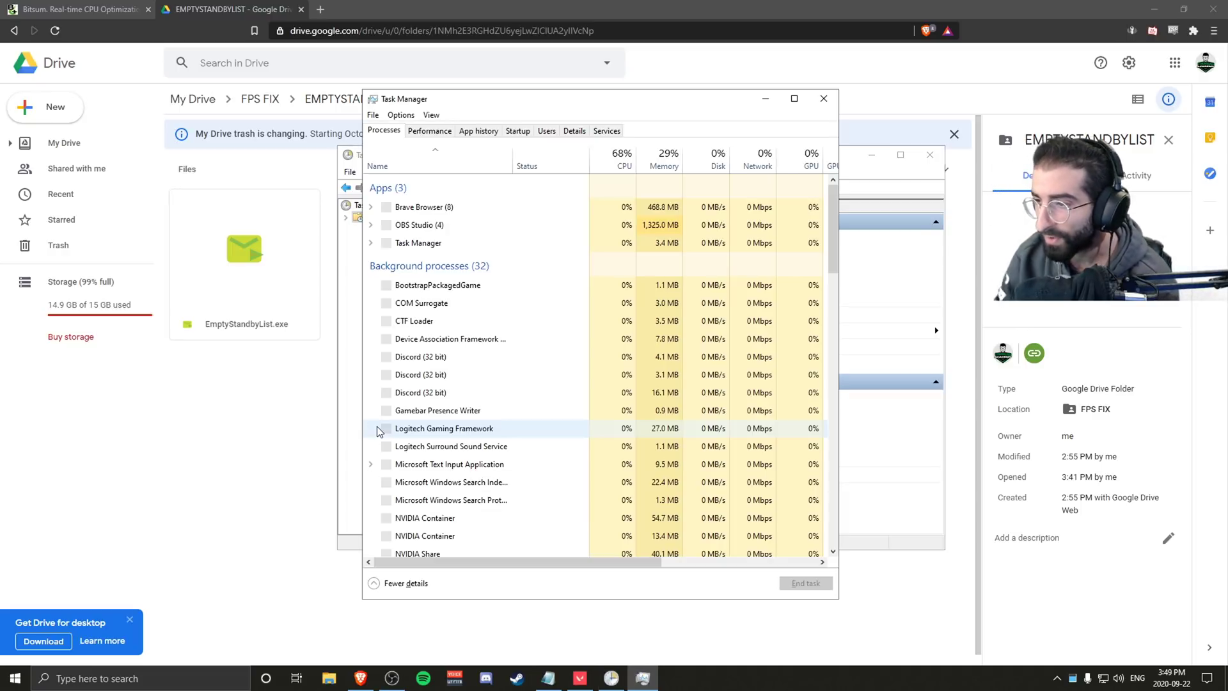
pyautogui.click(430, 130)
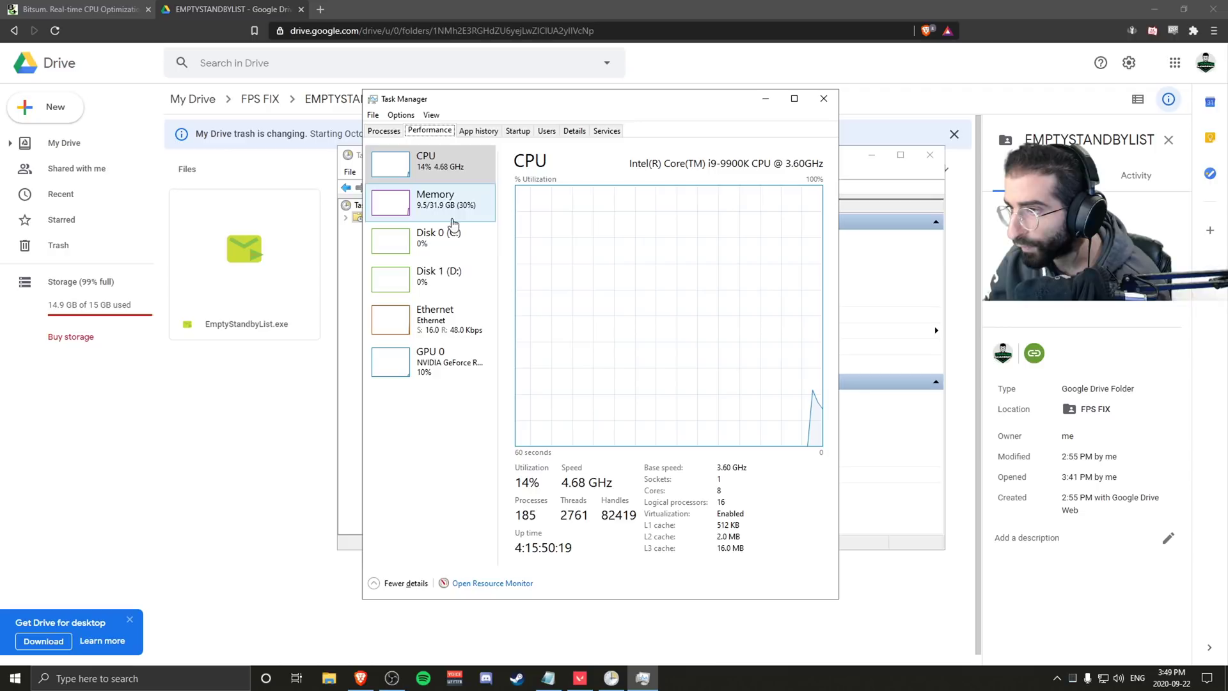
pyautogui.click(445, 200)
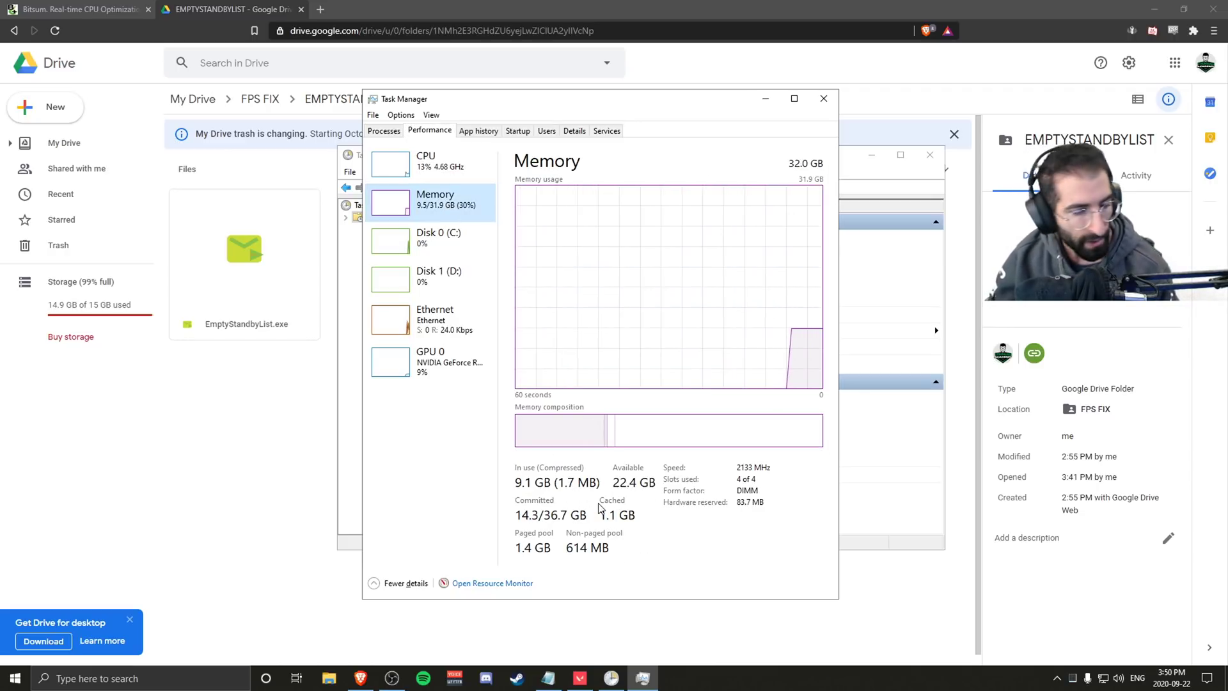
pyautogui.click(608, 448)
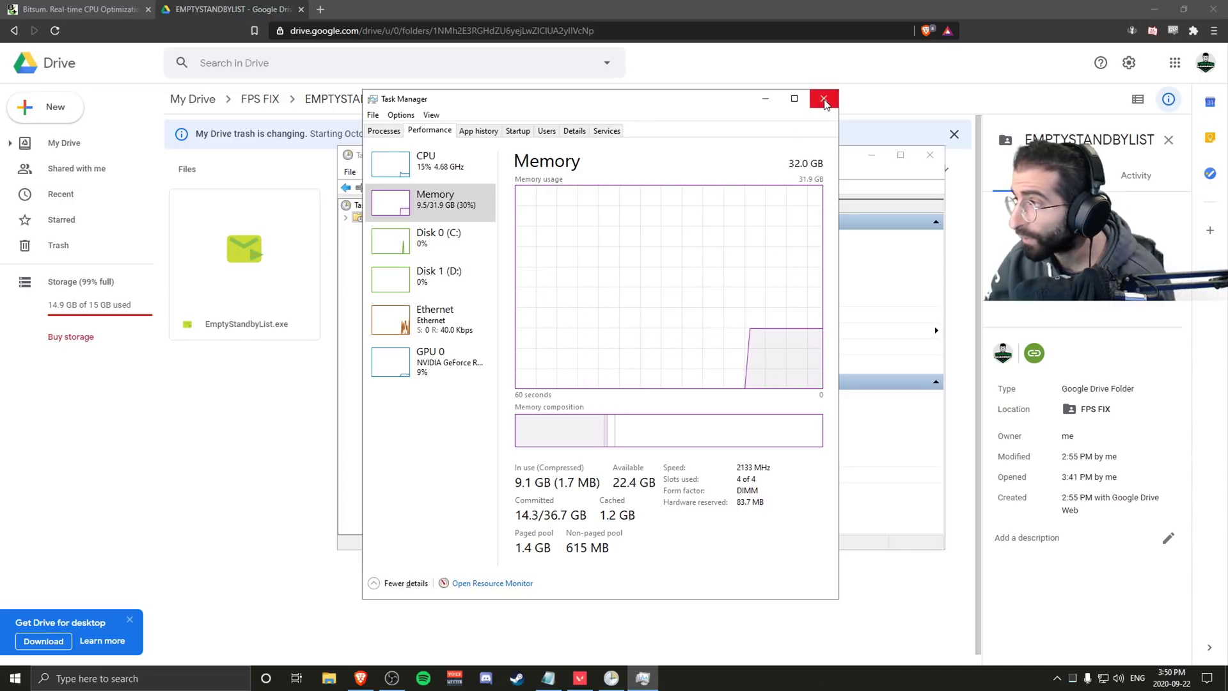
pyautogui.click(824, 98)
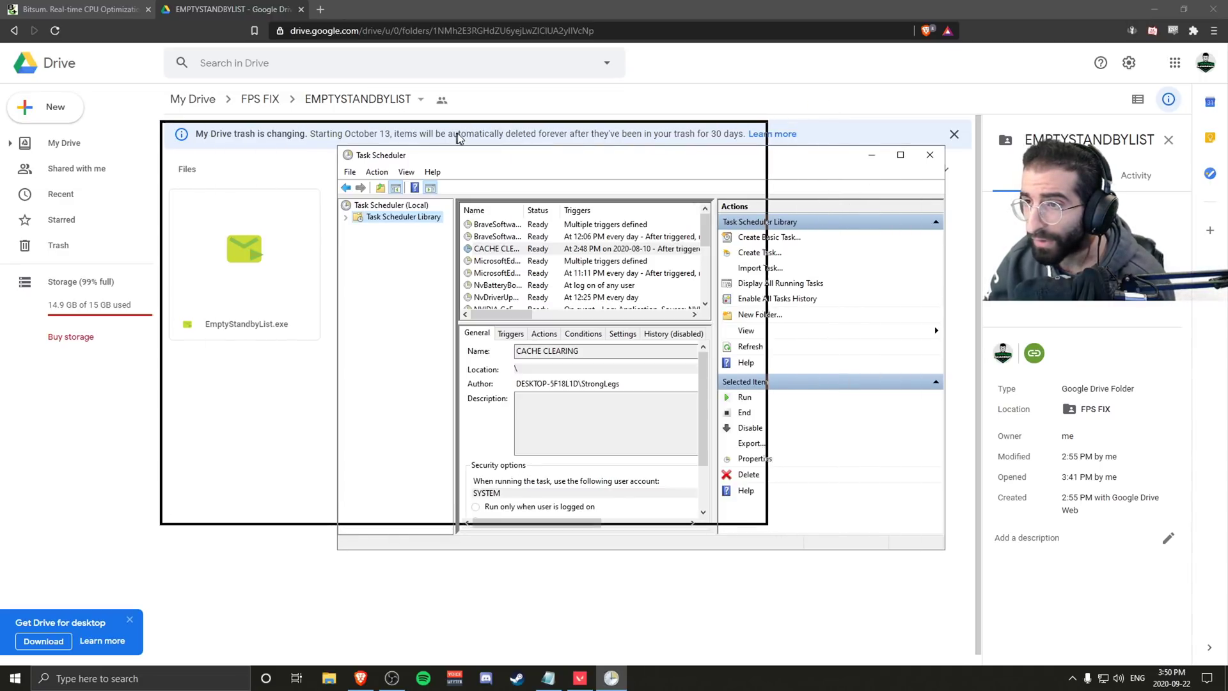
# Reopen the CACHE CLEARING task's properties and review the schedule, repetition and enabled settings of its one-time trigger.
pyautogui.moveTo(464, 137); pyautogui.dragTo(464, 138)
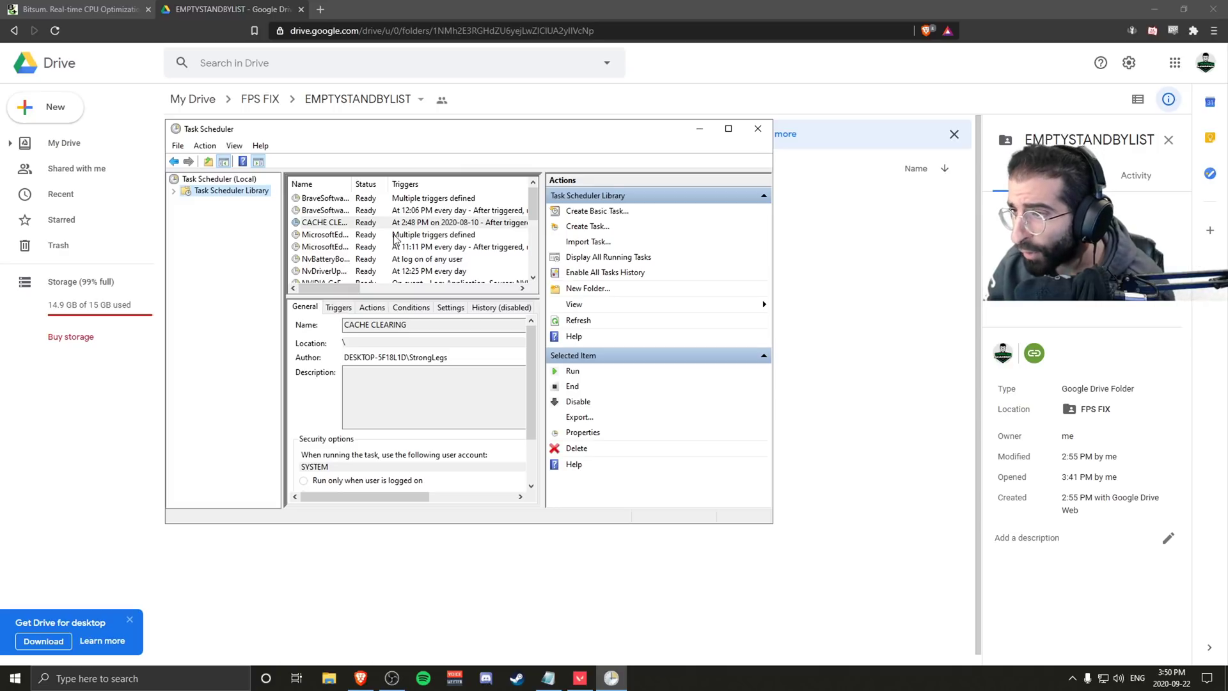
pyautogui.click(337, 225)
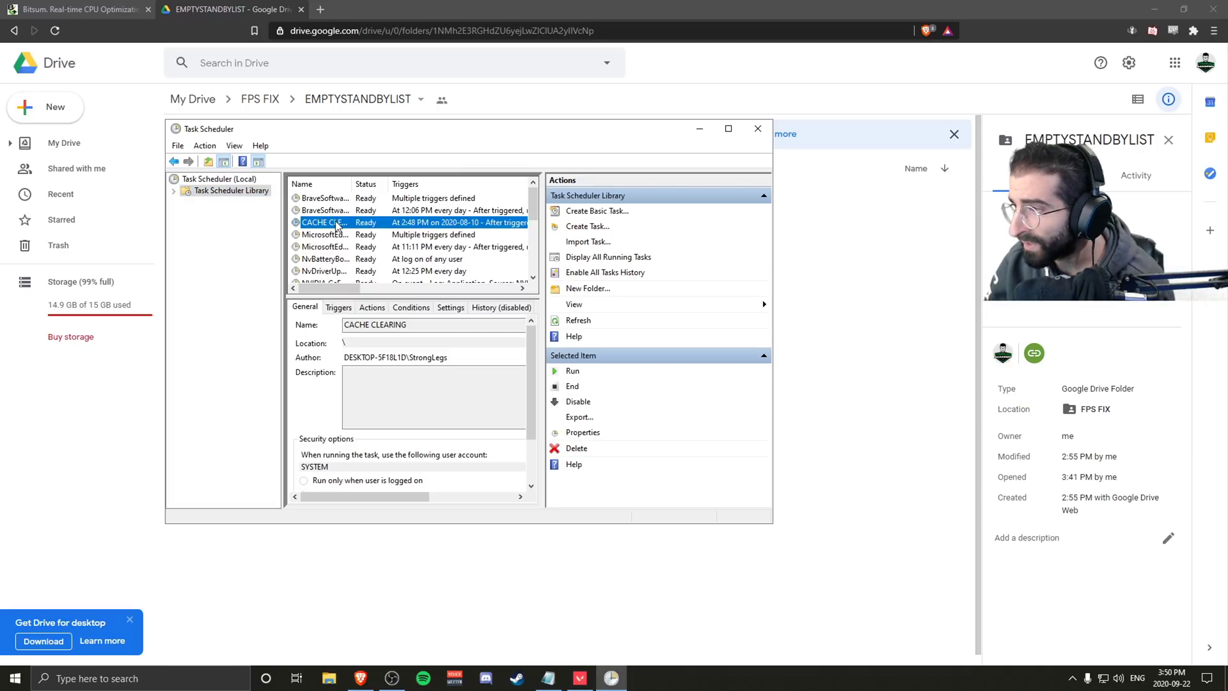
pyautogui.rightClick(337, 226)
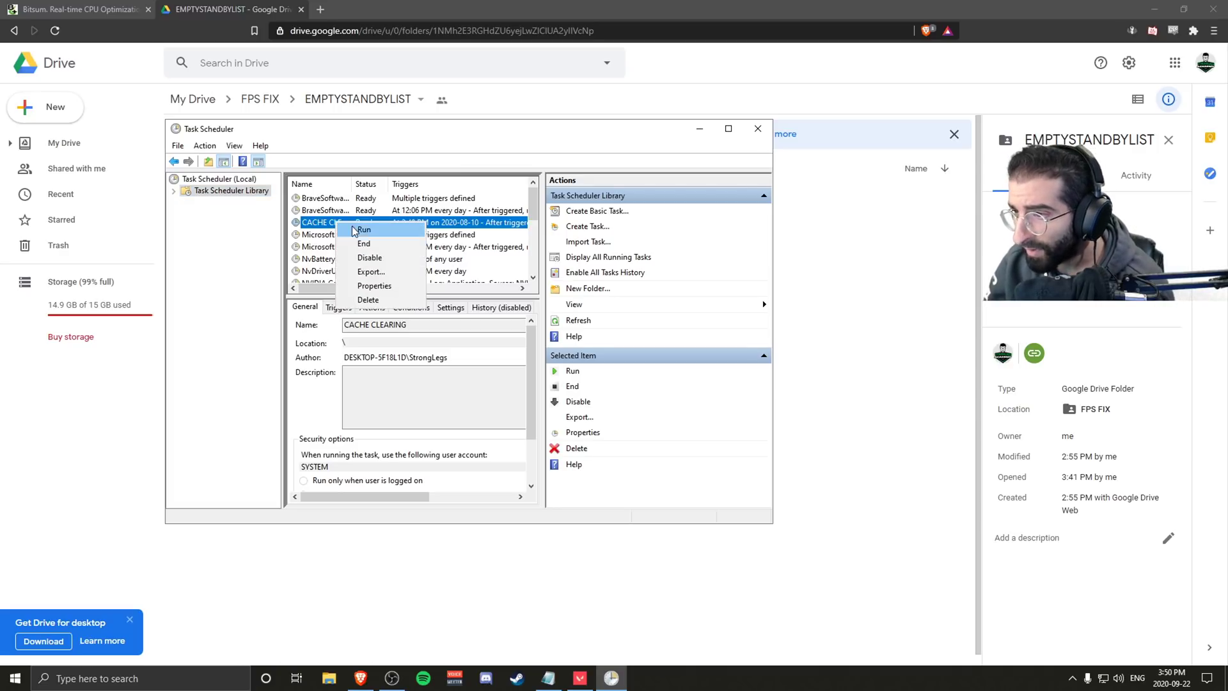
pyautogui.click(374, 286)
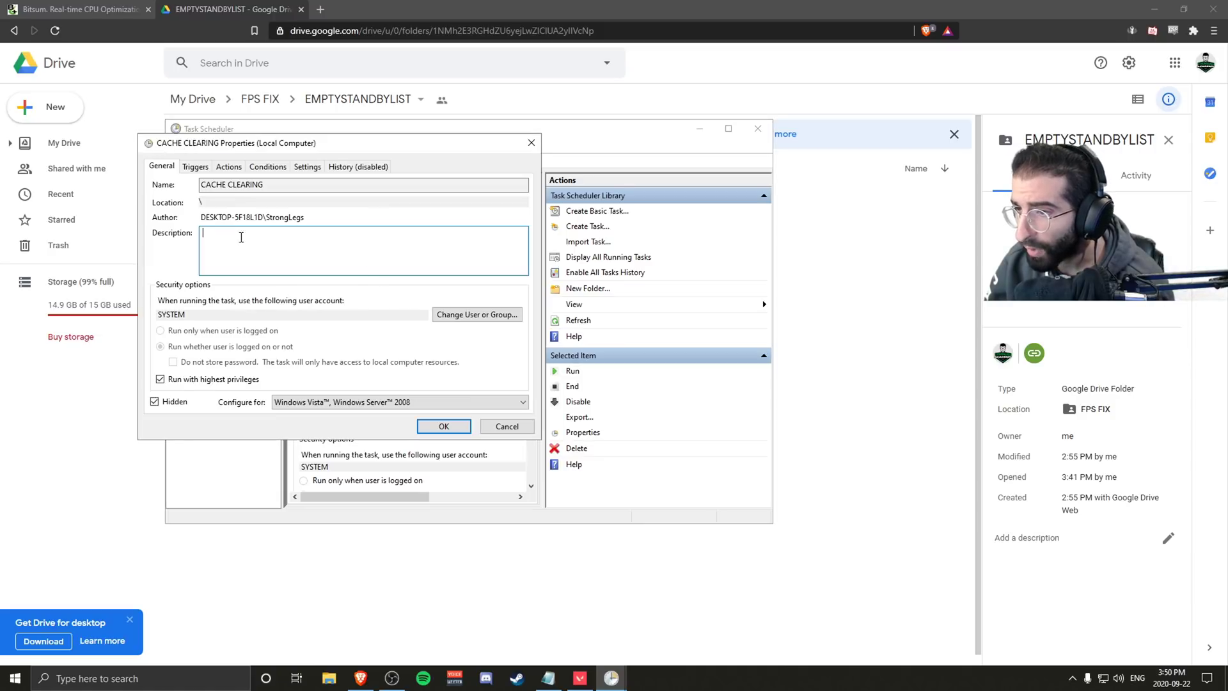
pyautogui.click(195, 167)
pyautogui.doubleClick(260, 230)
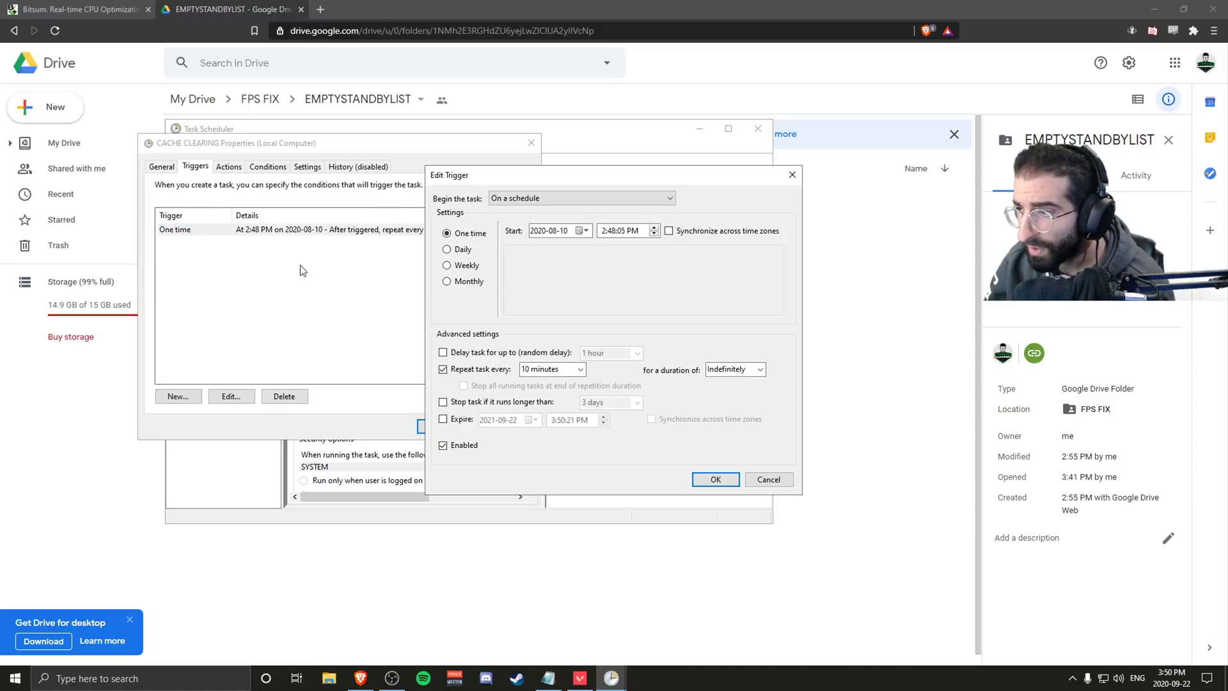
pyautogui.click(460, 447)
pyautogui.click(715, 479)
pyautogui.click(518, 429)
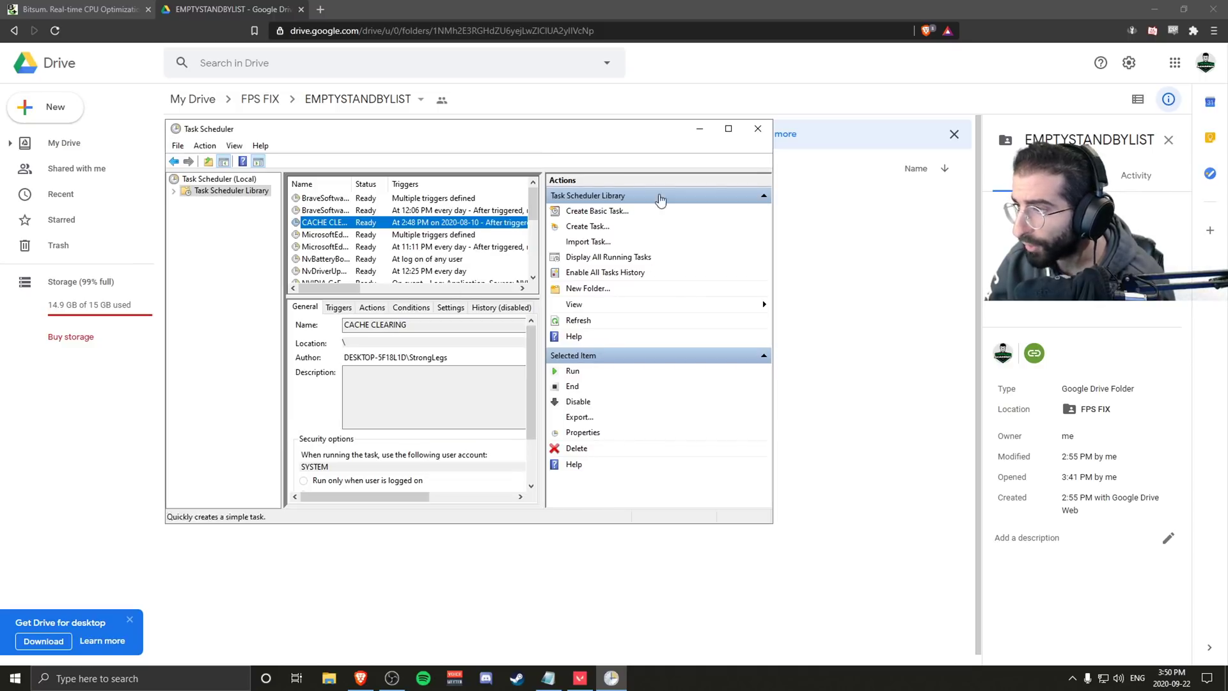
# Close Task Scheduler and return to the FPS FIX folder in Google Drive.
pyautogui.click(757, 129)
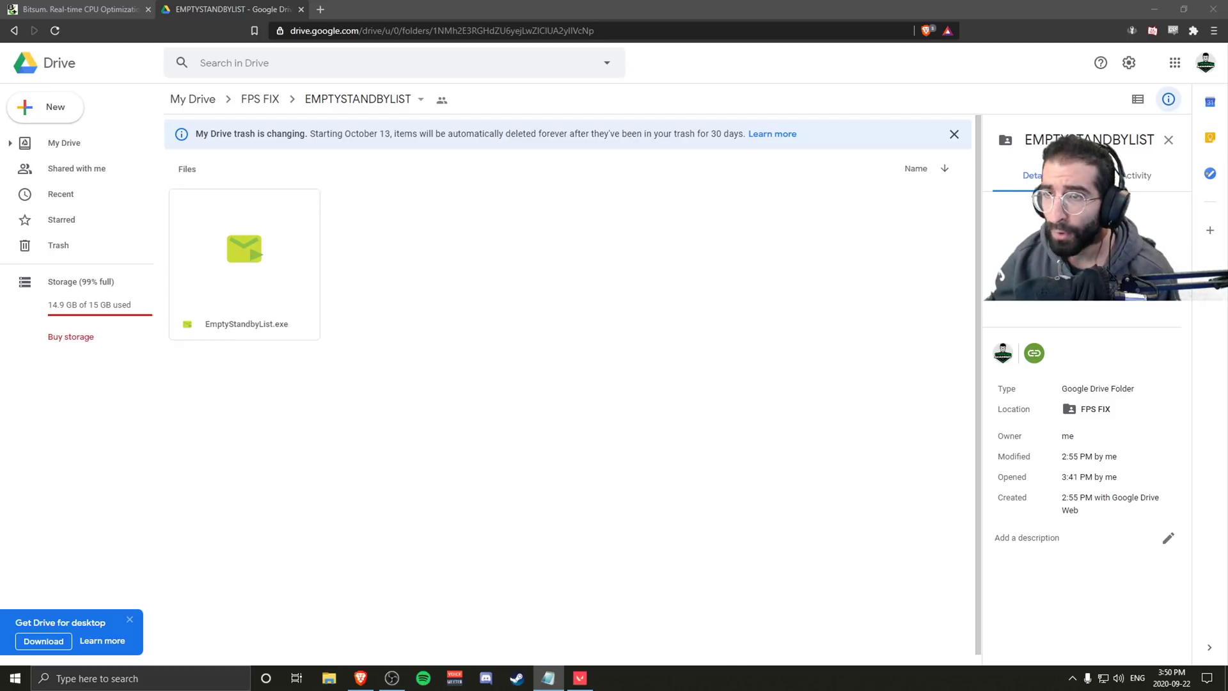
pyautogui.hotkey('alt', 'Left')
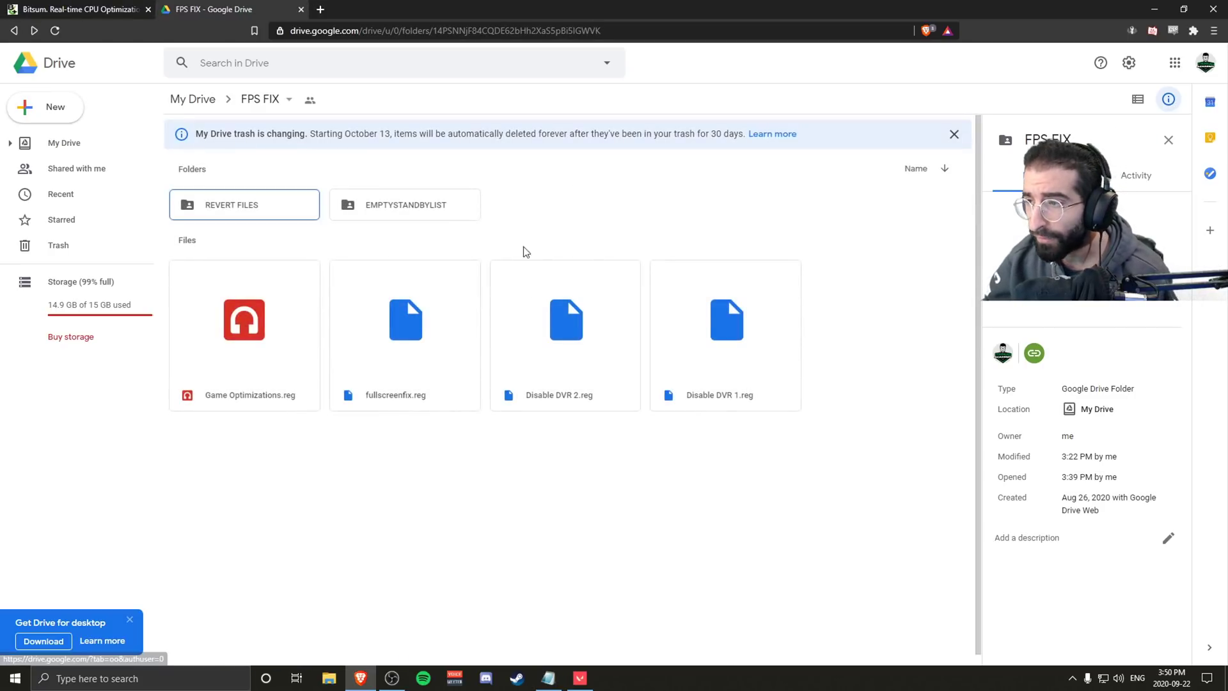